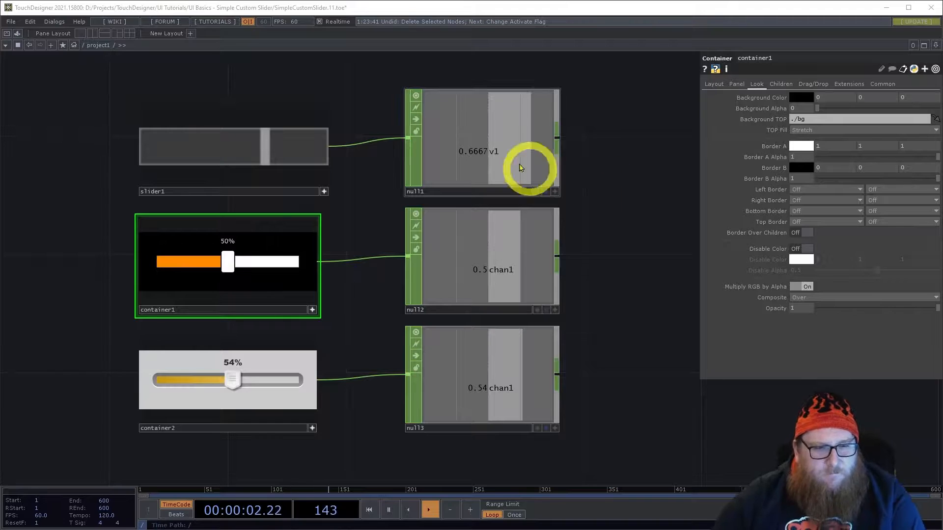
# - Try out the slider1, container1 and container2 sliders by moving each handle and compare the connected null outputs
pyautogui.moveTo(268, 147); pyautogui.dragTo(192, 152)
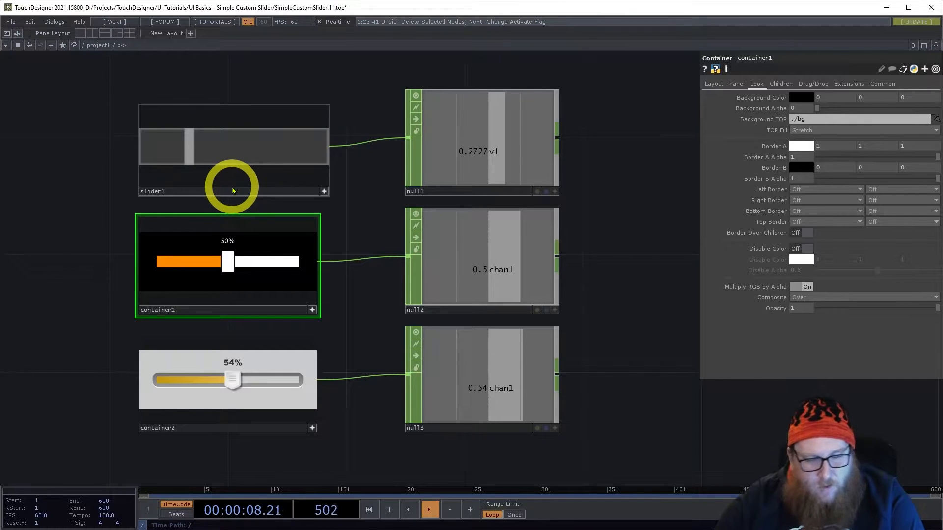
pyautogui.moveTo(196, 147); pyautogui.dragTo(184, 164)
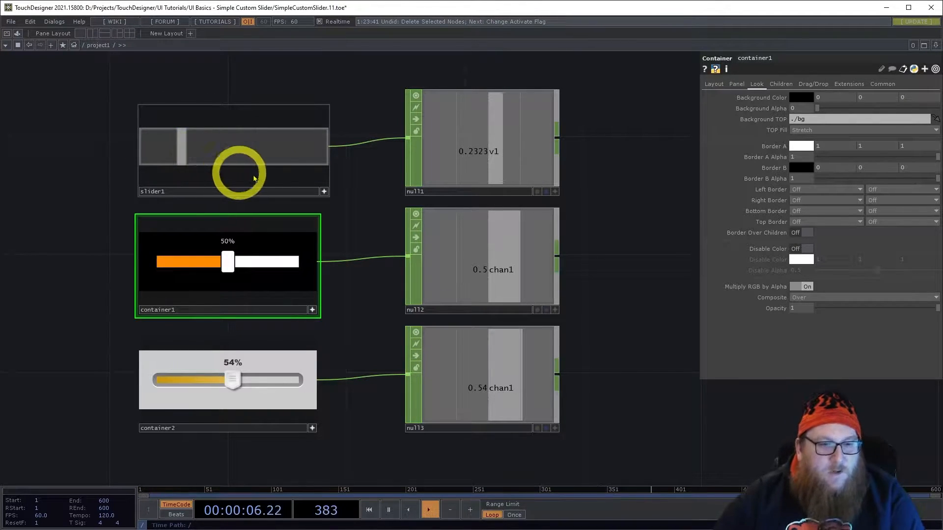
pyautogui.click(195, 148)
pyautogui.moveTo(215, 153); pyautogui.dragTo(184, 157)
pyautogui.moveTo(263, 247); pyautogui.dragTo(230, 252)
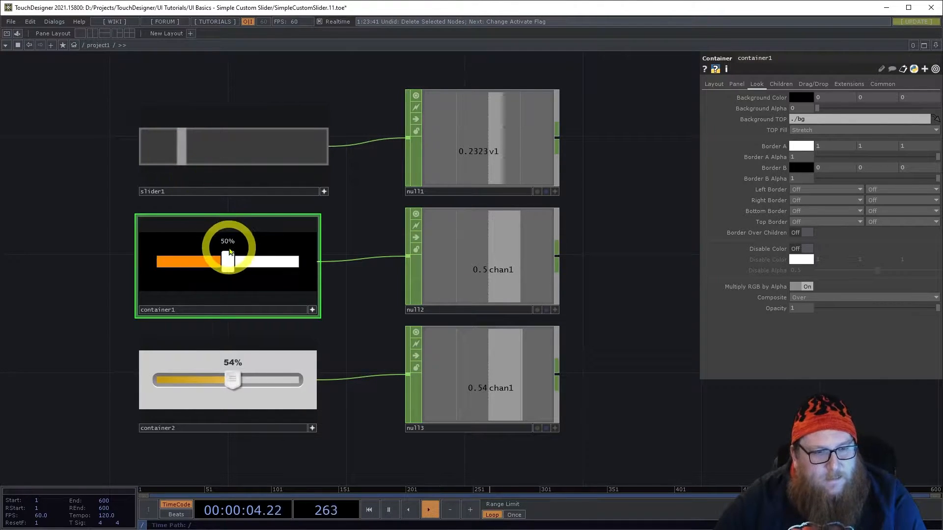
pyautogui.moveTo(165, 154); pyautogui.dragTo(205, 155)
pyautogui.moveTo(221, 244); pyautogui.dragTo(185, 261)
pyautogui.click(166, 417)
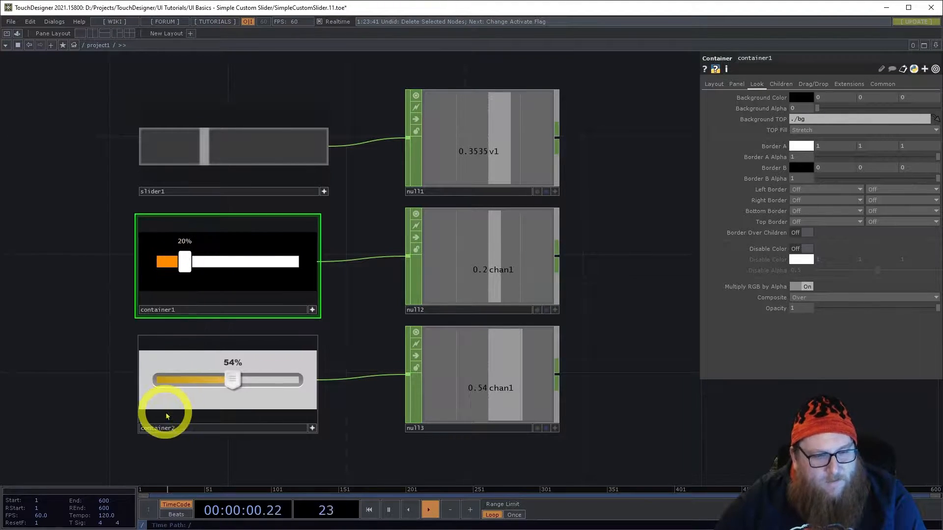
pyautogui.moveTo(233, 380); pyautogui.dragTo(255, 388)
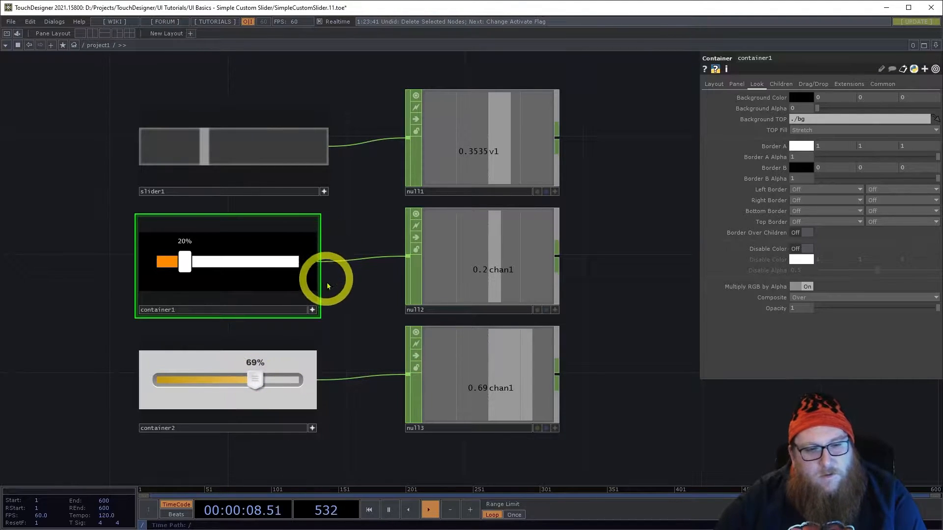
# - Open container1's panel view in its own floating window and place it below the null nodes
pyautogui.click(312, 310)
pyautogui.click(242, 275)
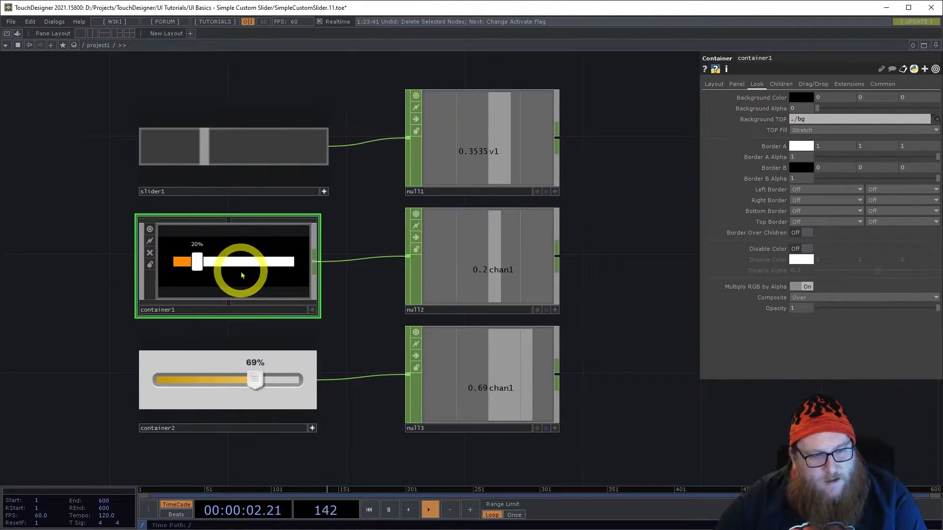
pyautogui.click(159, 267)
pyautogui.rightClick(229, 275)
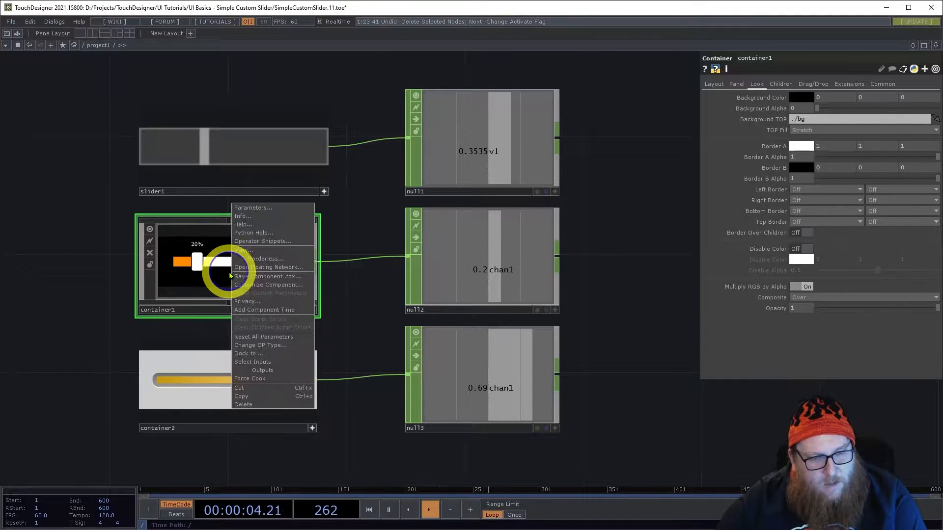
pyautogui.click(261, 251)
pyautogui.moveTo(334, 192); pyautogui.dragTo(584, 404)
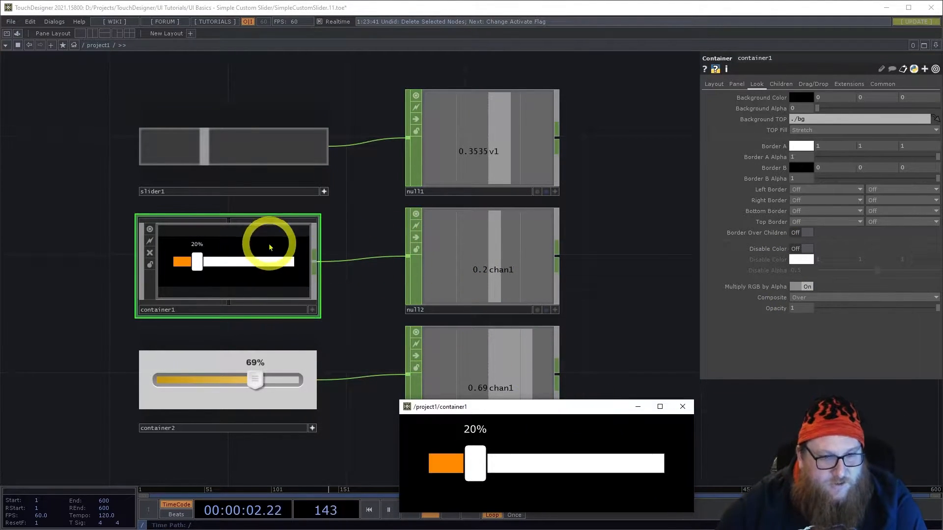
# - Enter the container1 network and delete all operators inside it
pyautogui.click(263, 275)
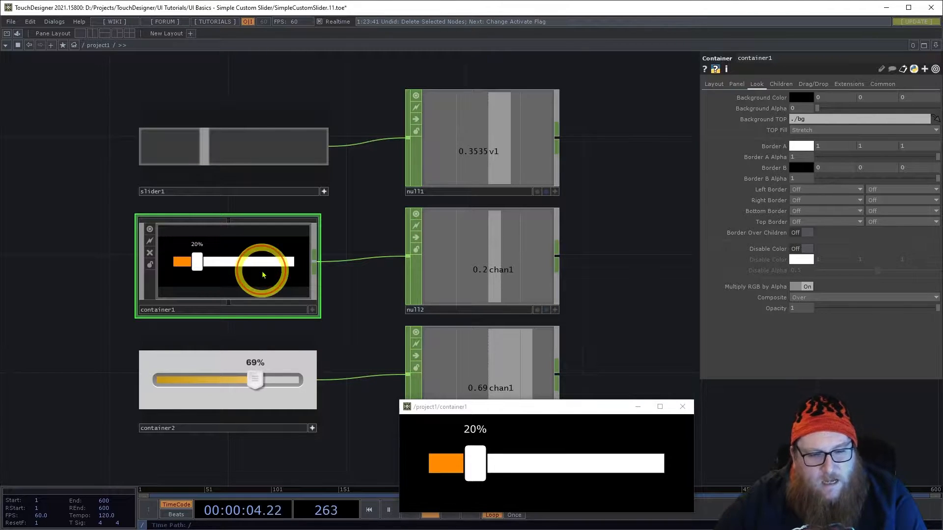
pyautogui.press('i')
pyautogui.moveTo(398, 278); pyautogui.dragTo(417, 253)
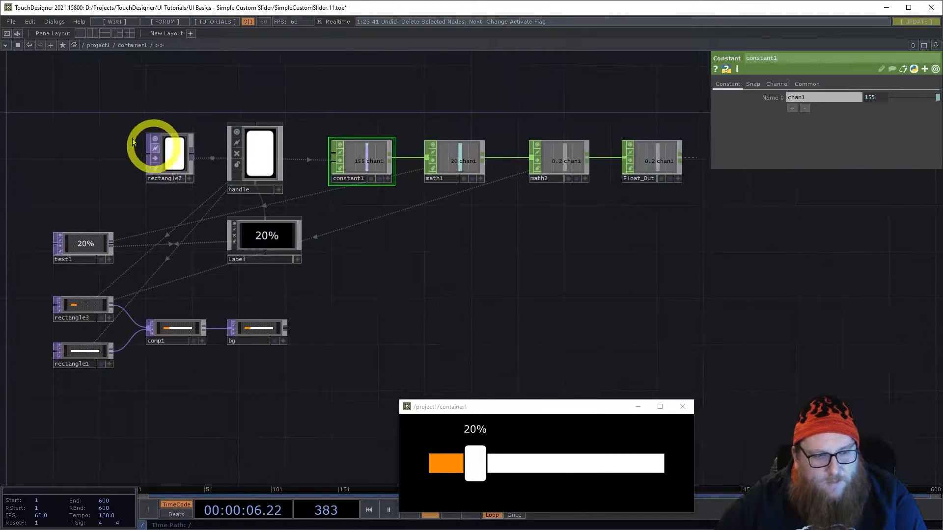
pyautogui.moveTo(46, 119); pyautogui.dragTo(696, 369, button='right')
pyautogui.press('Delete')
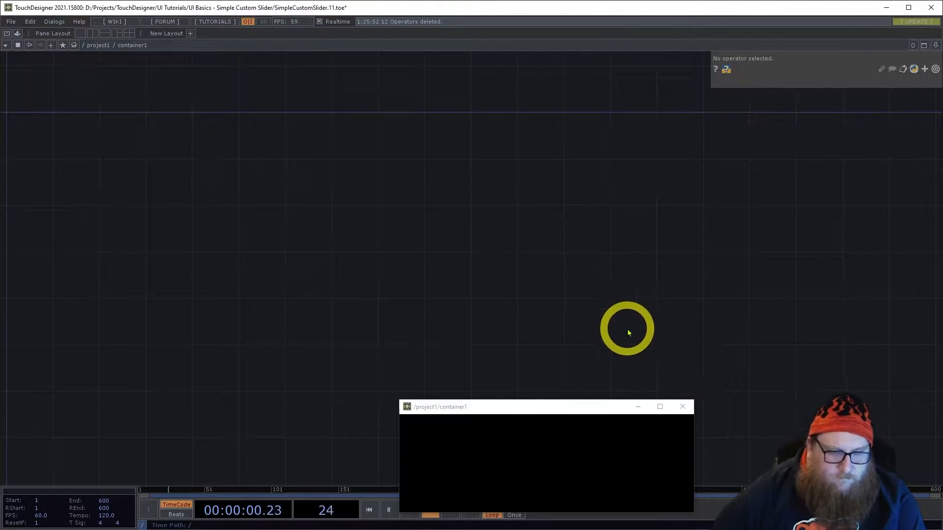
# - Add a Container COMP inside container1 and name it handle
pyautogui.press('Tab')
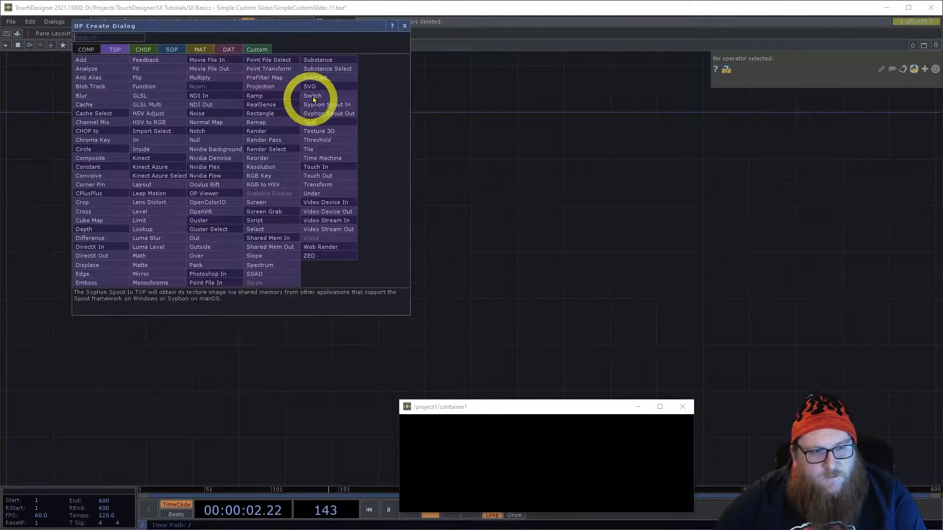
pyautogui.click(86, 50)
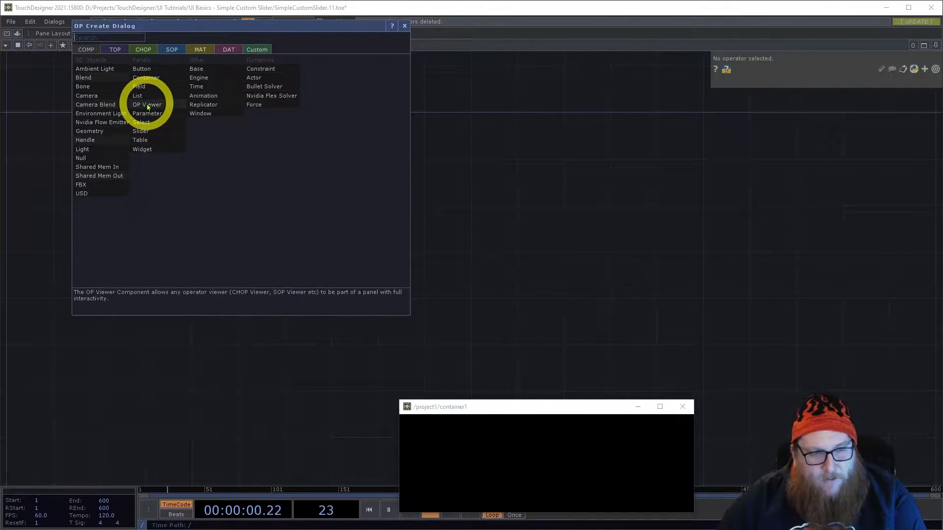
pyautogui.click(148, 81)
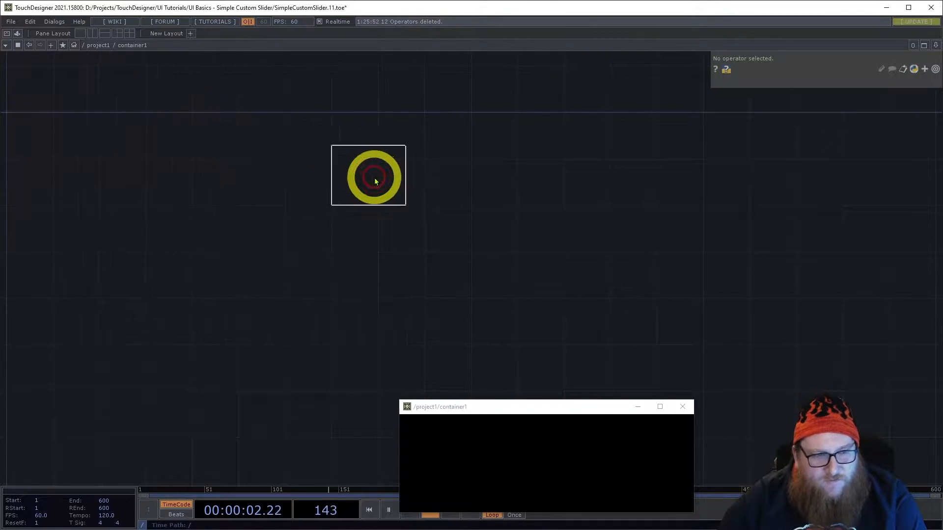
pyautogui.click(361, 171)
pyautogui.click(364, 202)
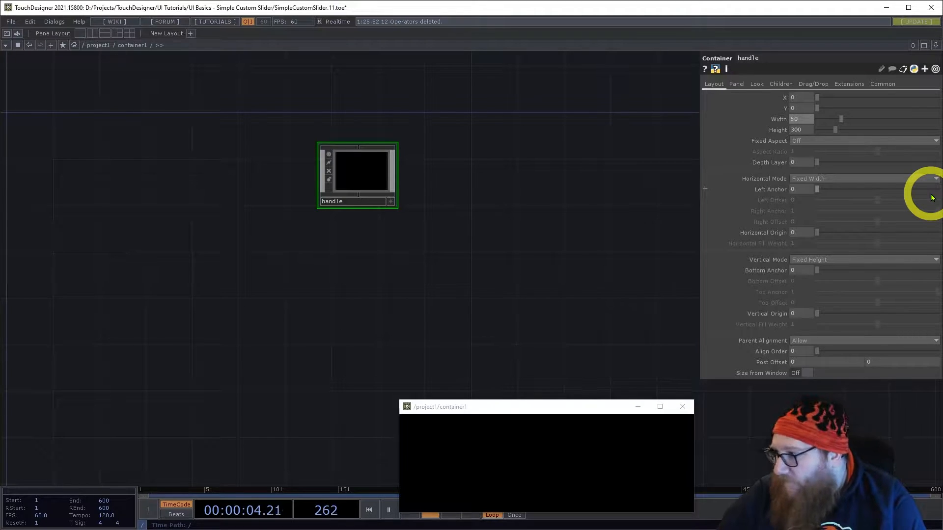
# - Set the handle container's width to 50 and its height to 80
pyautogui.press('Return')
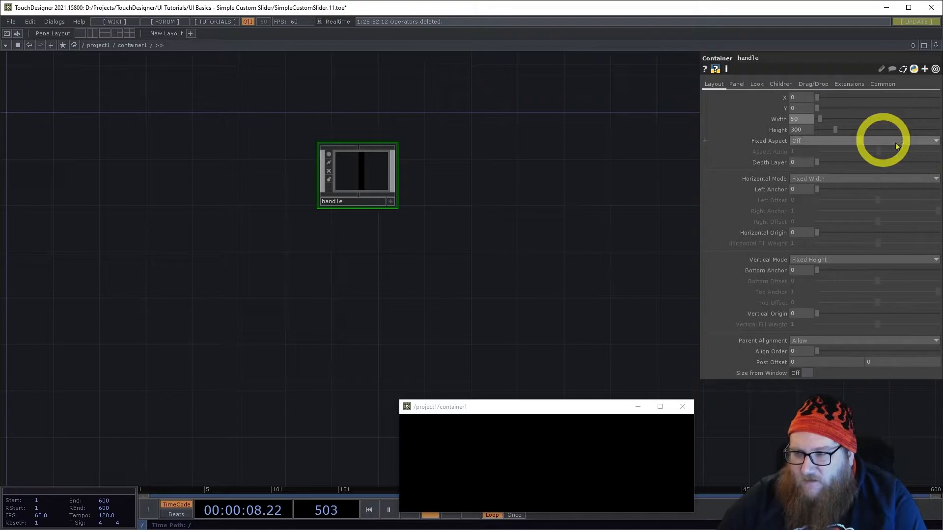
pyautogui.write('80')
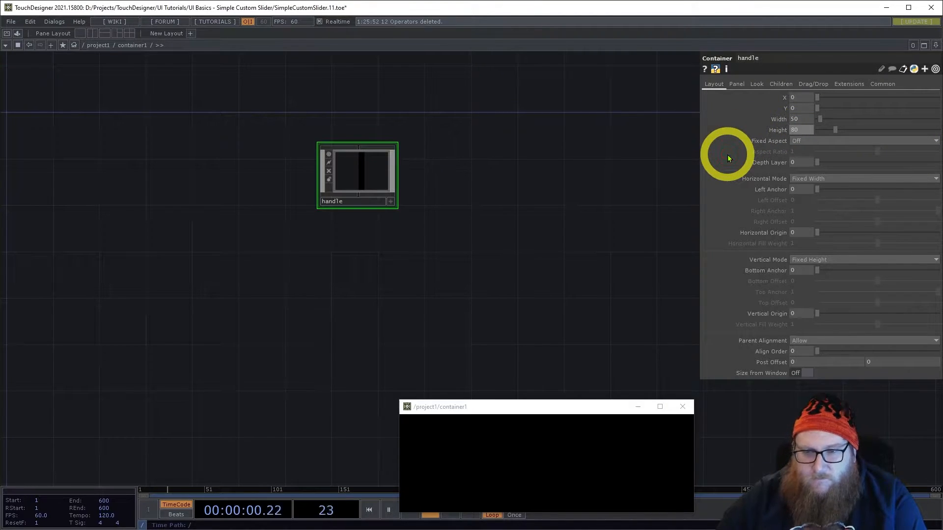
pyautogui.press('Return')
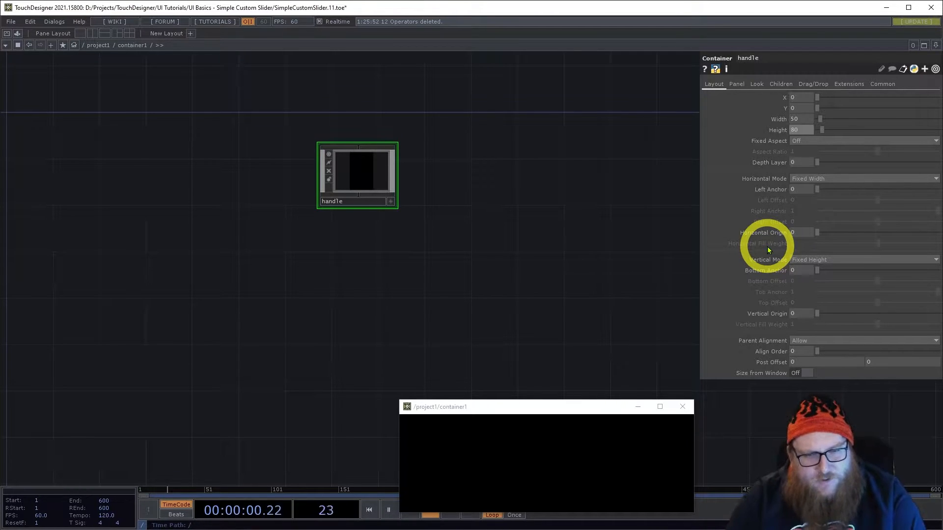
# - Set the handle container's horizontal origin and vertical origin to .5, and resize its node to fit the narrow panel
pyautogui.click(789, 233)
pyautogui.write('.5')
pyautogui.press('Return')
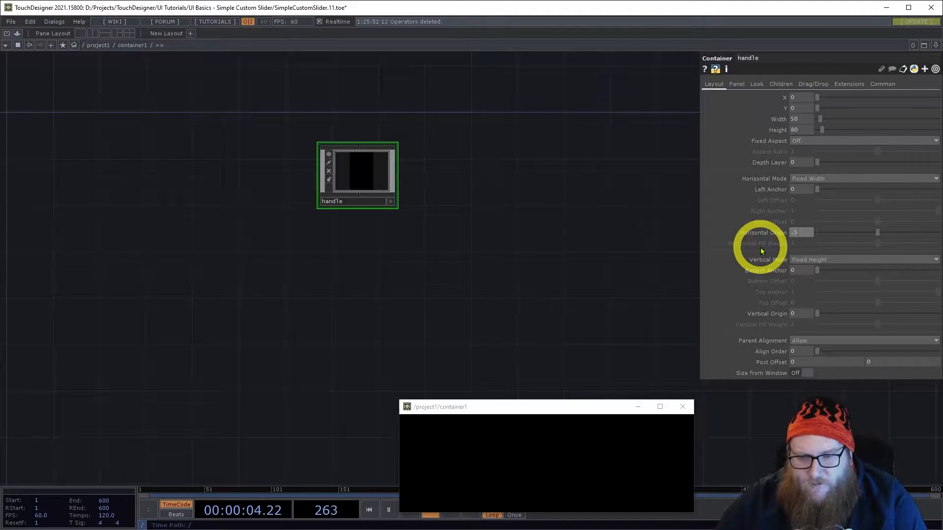
pyautogui.click(806, 314)
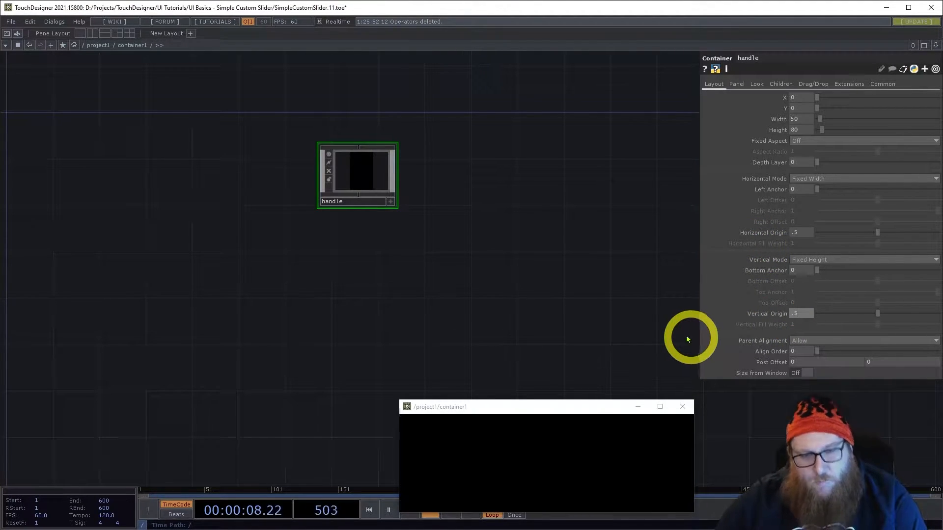
pyautogui.click(398, 149)
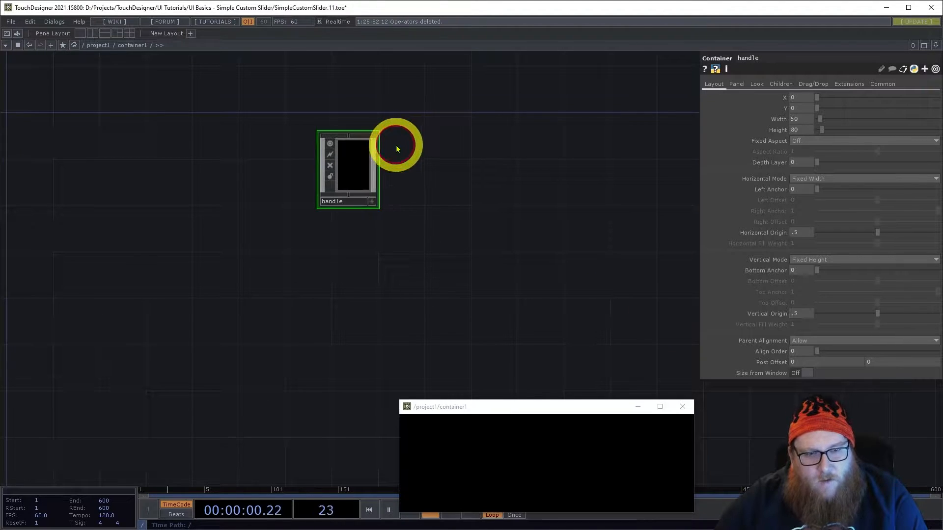
# - Add a Rectangle TOP beside the handle container and assign it as the handle's background
pyautogui.moveTo(478, 216); pyautogui.dragTo(509, 219)
pyautogui.press('Tab')
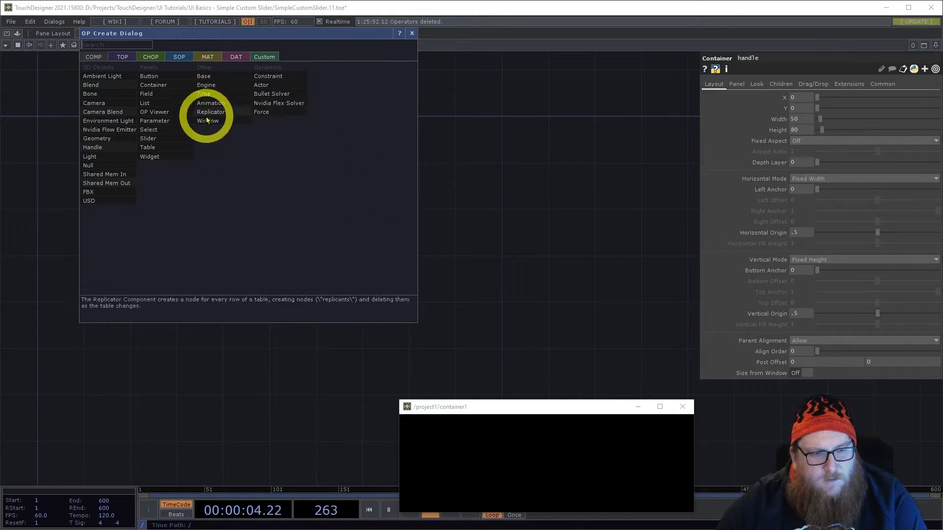
pyautogui.click(122, 57)
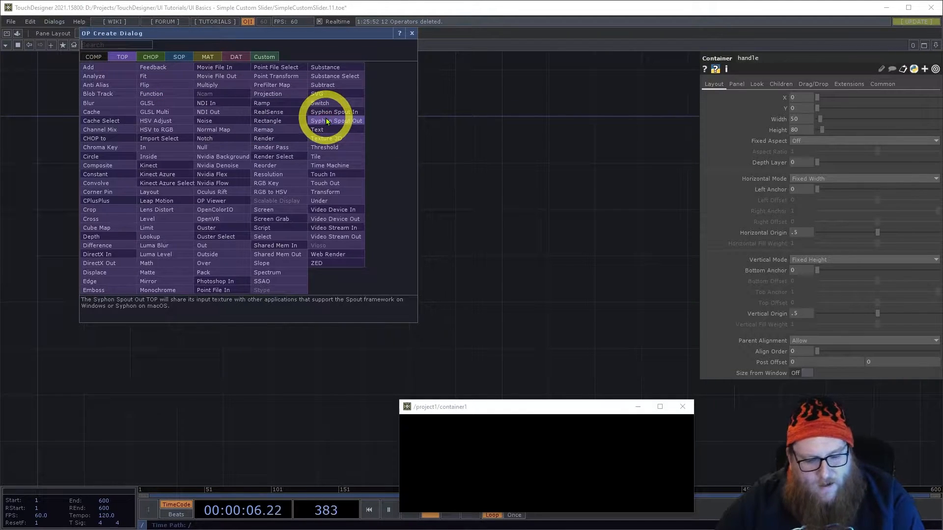
pyautogui.write('re')
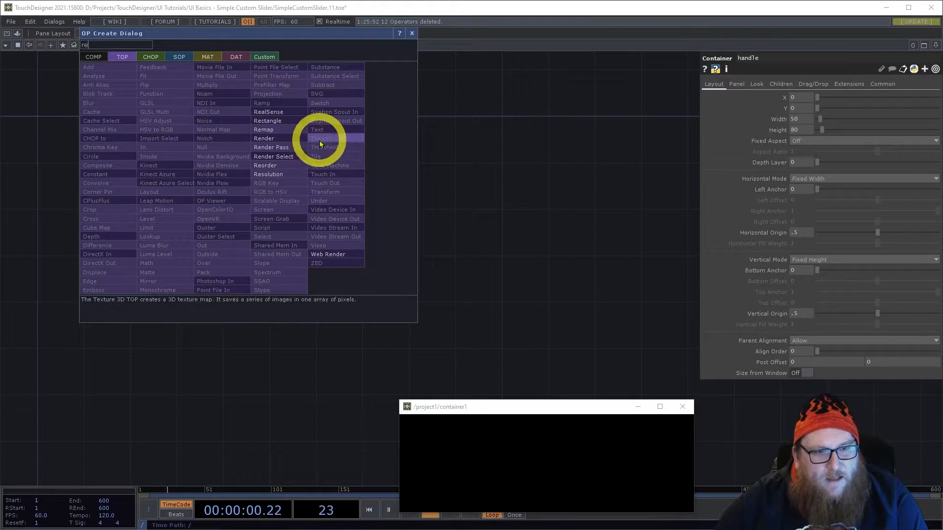
pyautogui.click(289, 121)
pyautogui.click(219, 156)
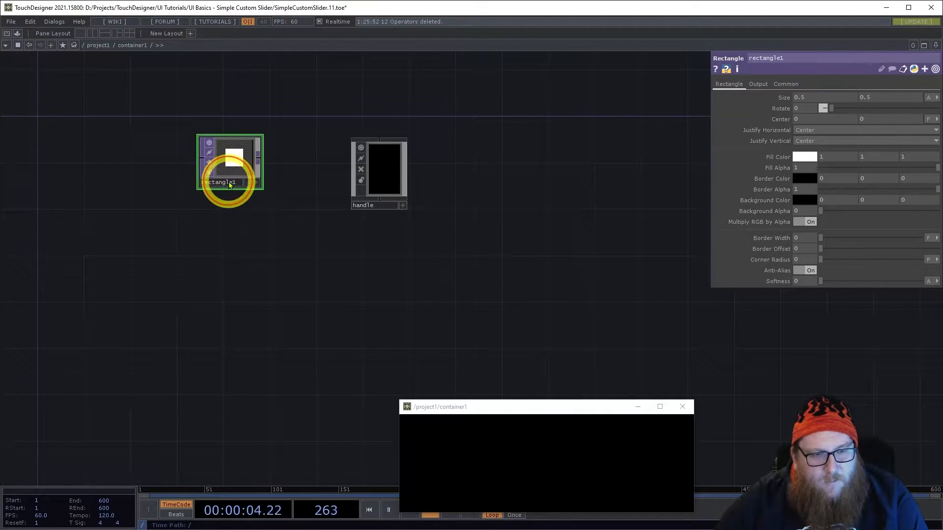
pyautogui.moveTo(243, 163); pyautogui.dragTo(386, 158)
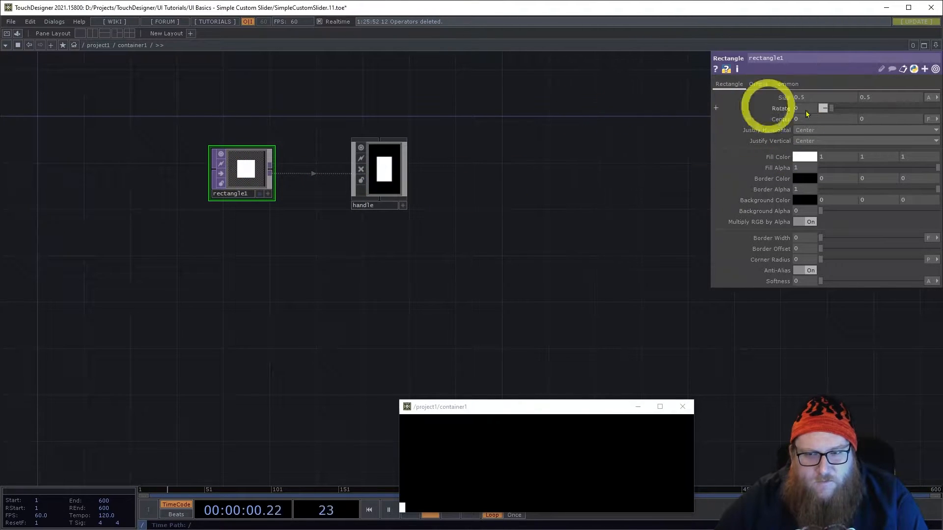
# - Switch the rectangle's size units to pixels and set its size to 50 by 80
pyautogui.click(934, 98)
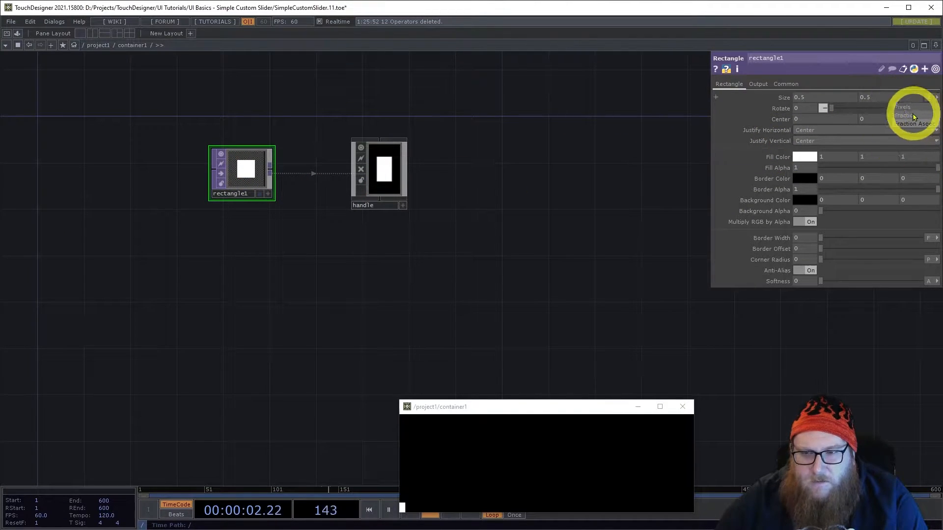
pyautogui.click(902, 106)
pyautogui.moveTo(809, 99); pyautogui.dragTo(791, 120)
pyautogui.click(902, 97)
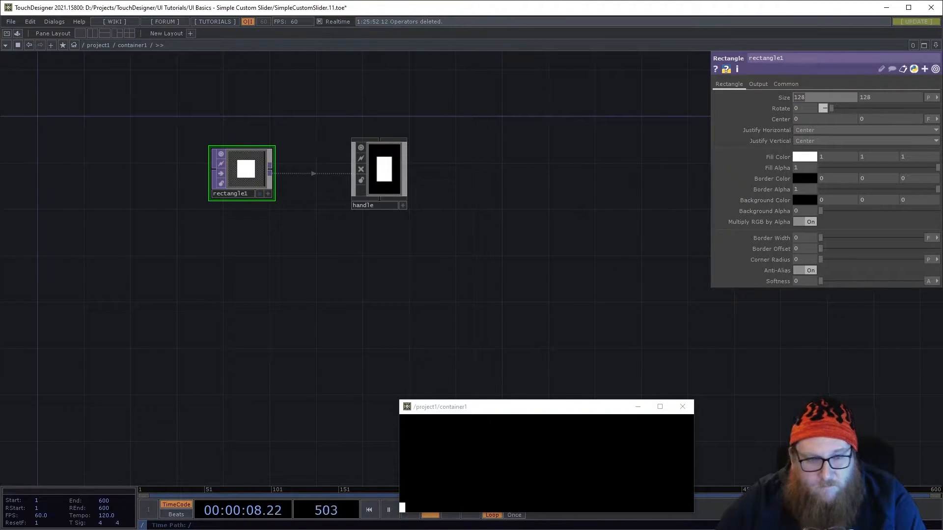
pyautogui.press('Tab')
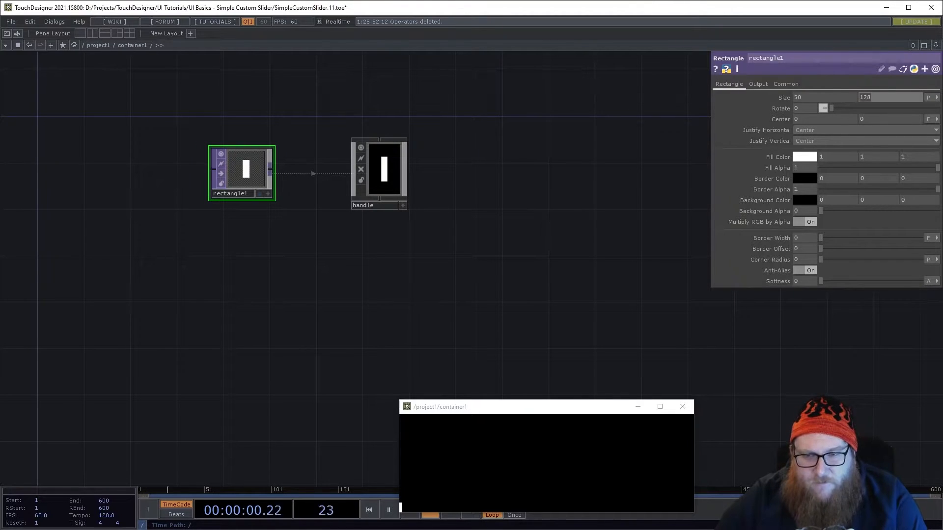
pyautogui.click(928, 98)
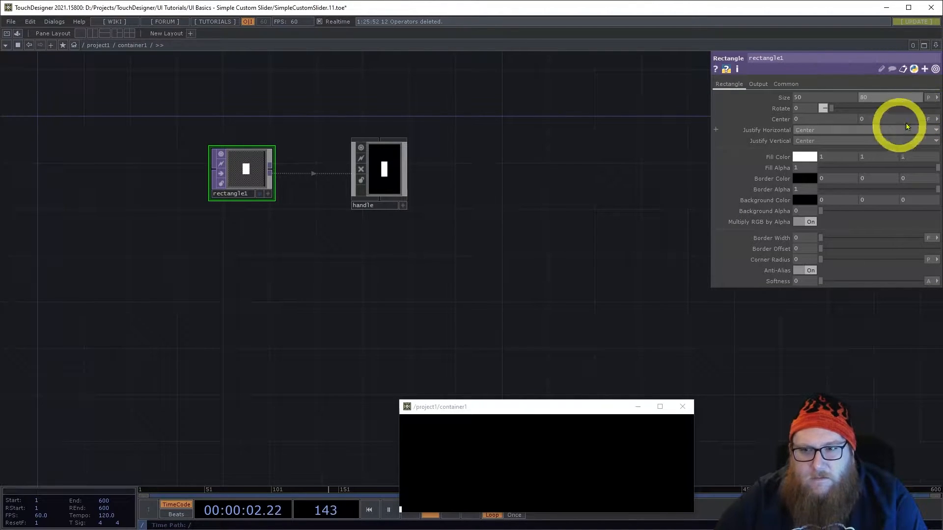
pyautogui.click(911, 109)
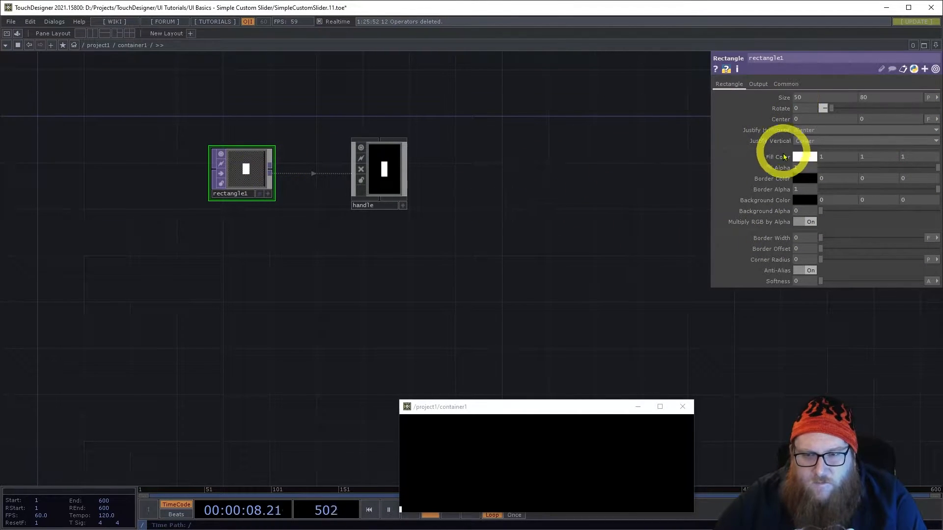
# - Give the rectangle a custom output resolution of 50 by 80
pyautogui.click(785, 84)
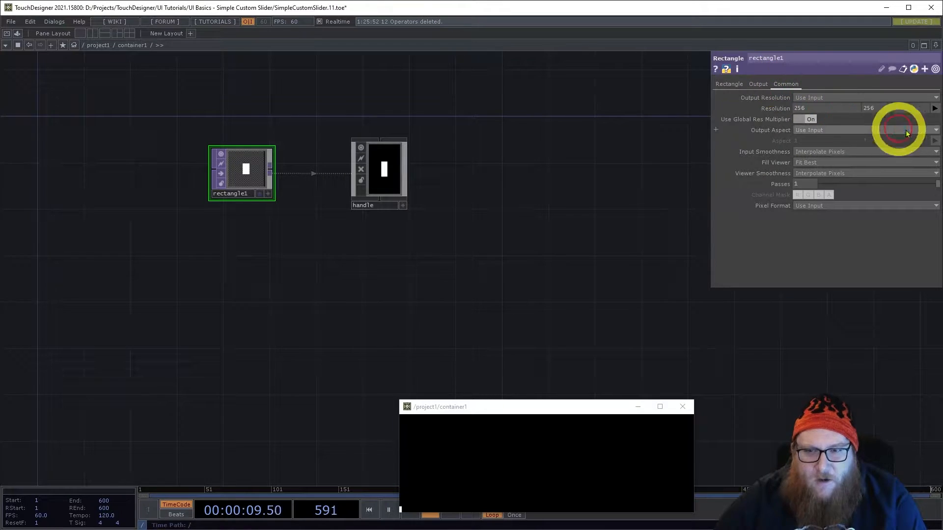
pyautogui.click(817, 98)
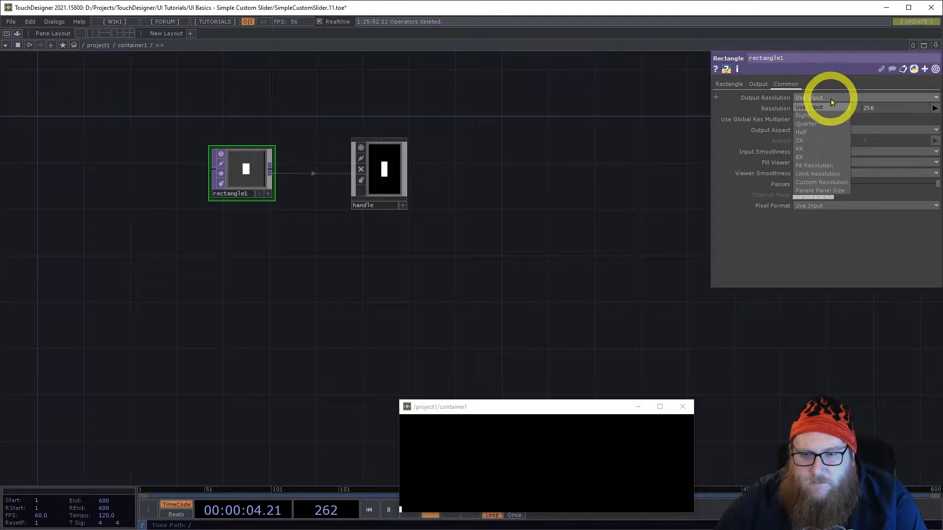
pyautogui.click(830, 183)
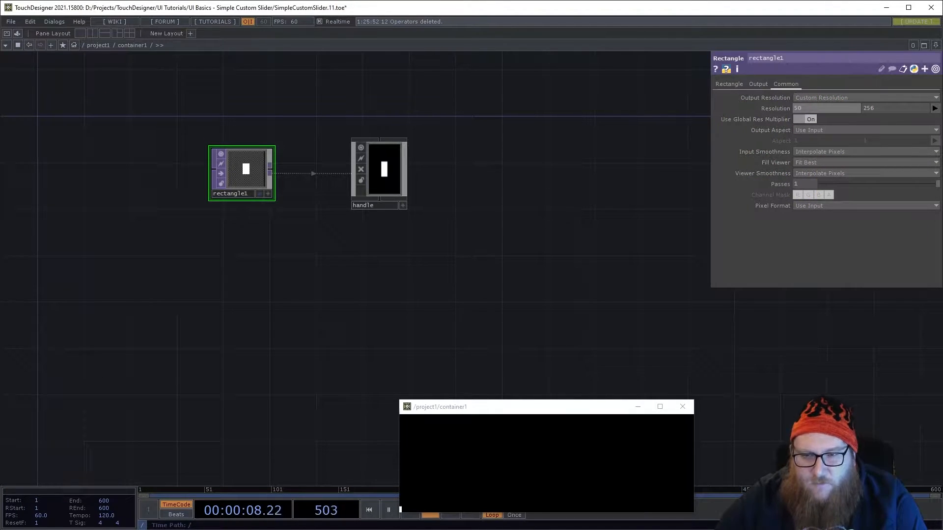
pyautogui.press('Tab')
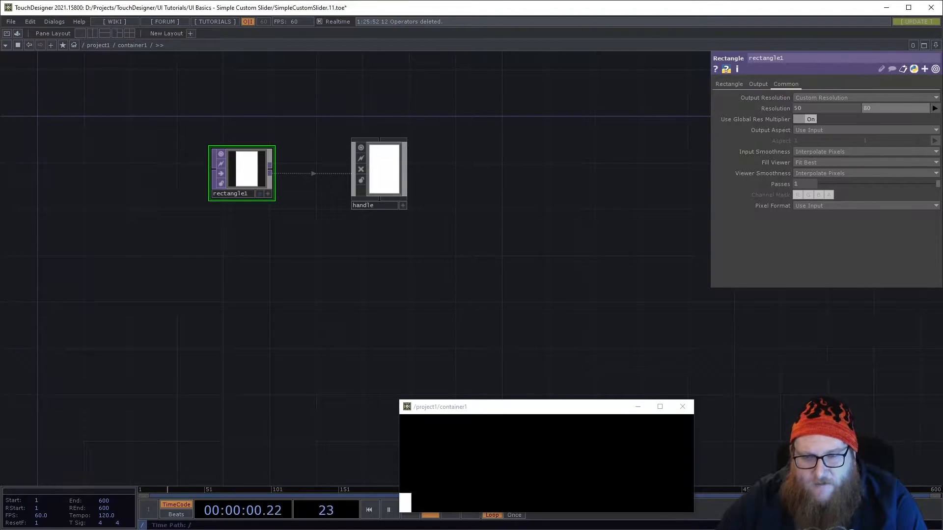
# - Switch the handle rectangle's size units from pixels to Fraction, with a size of 1 by 1
pyautogui.click(735, 85)
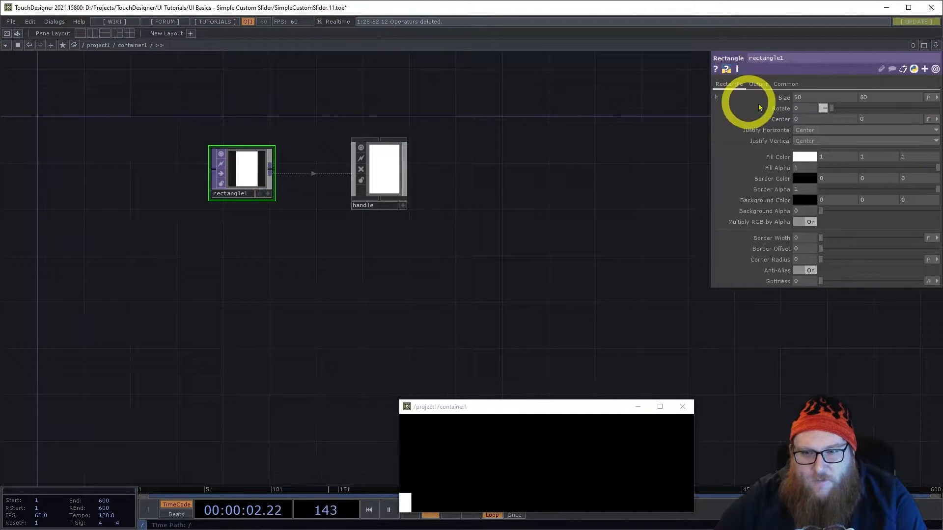
pyautogui.click(926, 97)
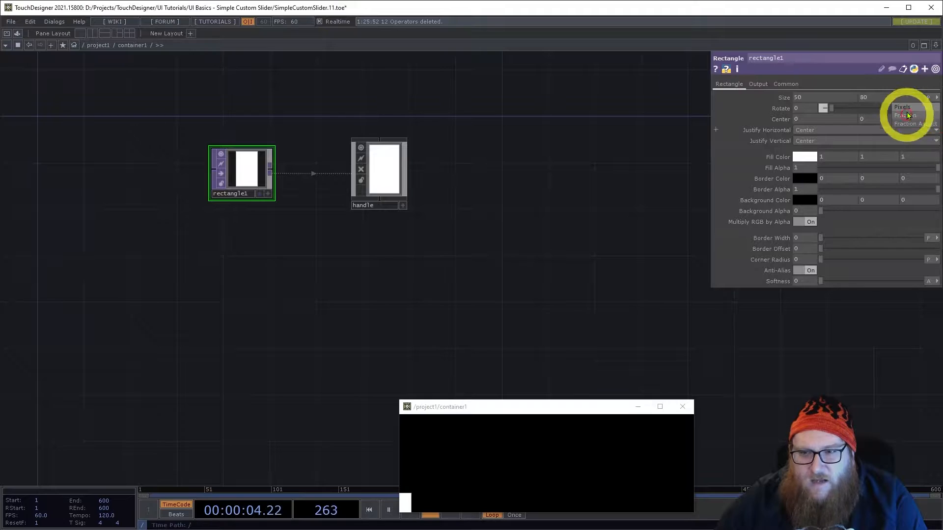
pyautogui.click(919, 117)
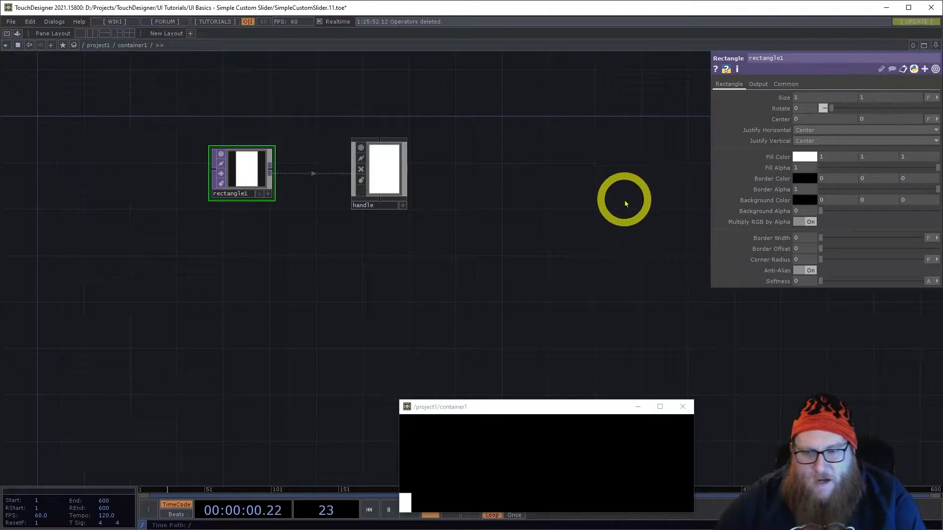
# - Set the handle rectangle's corner radius to 10 pixels and its border width to 3
pyautogui.click(802, 260)
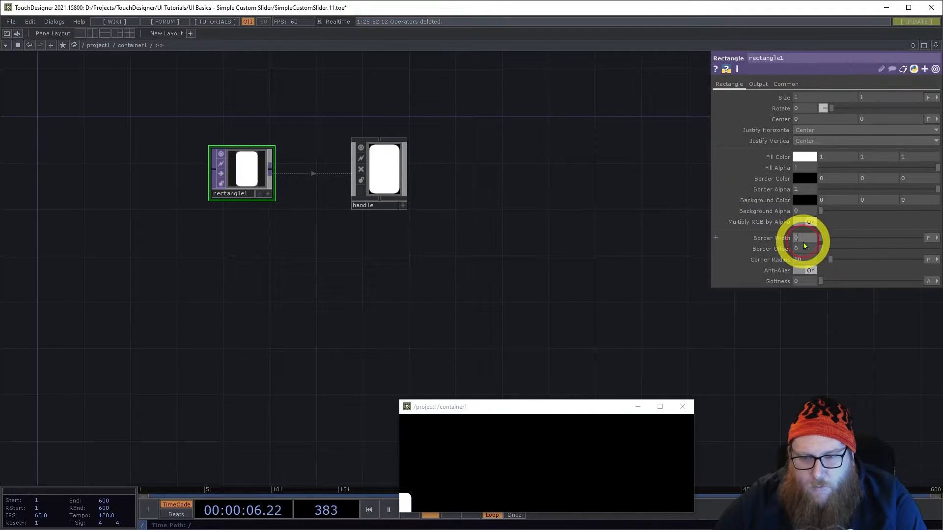
pyautogui.click(928, 259)
pyautogui.click(902, 248)
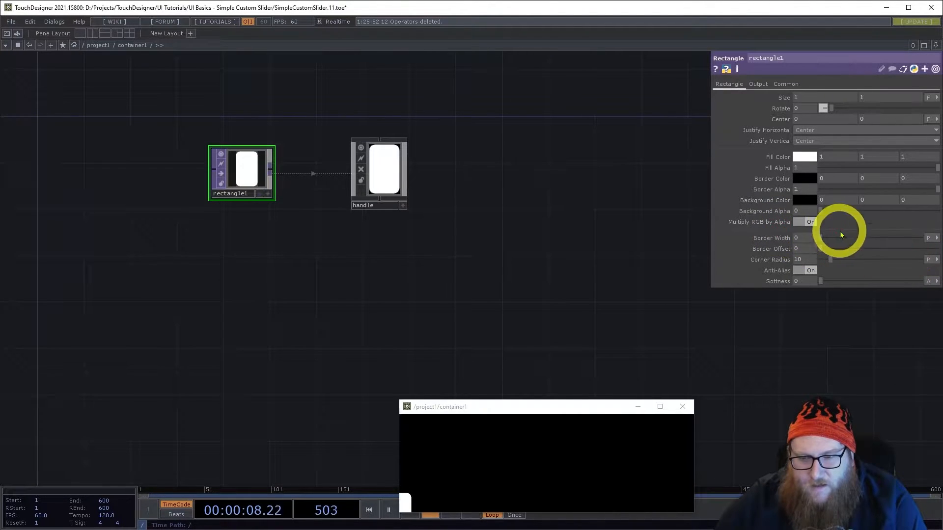
pyautogui.moveTo(815, 238); pyautogui.dragTo(719, 242)
pyautogui.write('3')
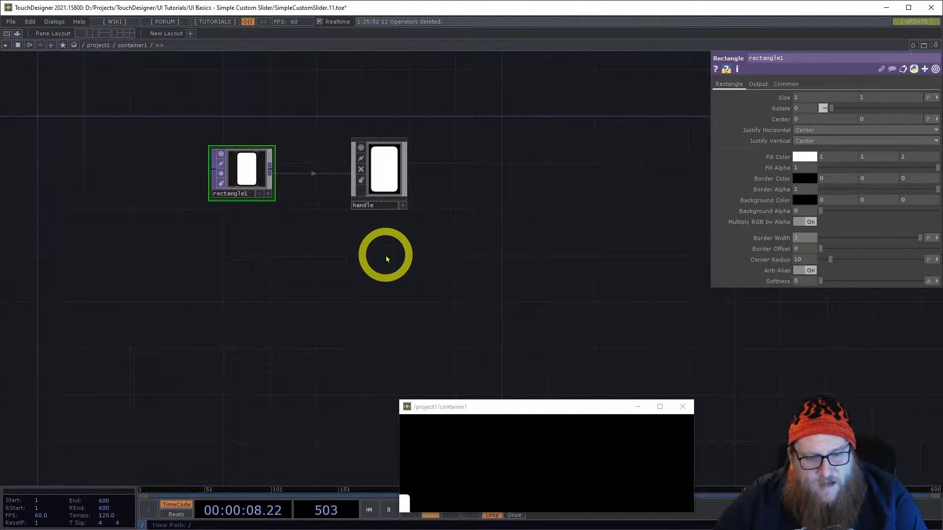
# - Add a second Rectangle TOP and place it below the handle's rectangle
pyautogui.moveTo(404, 291); pyautogui.dragTo(390, 255)
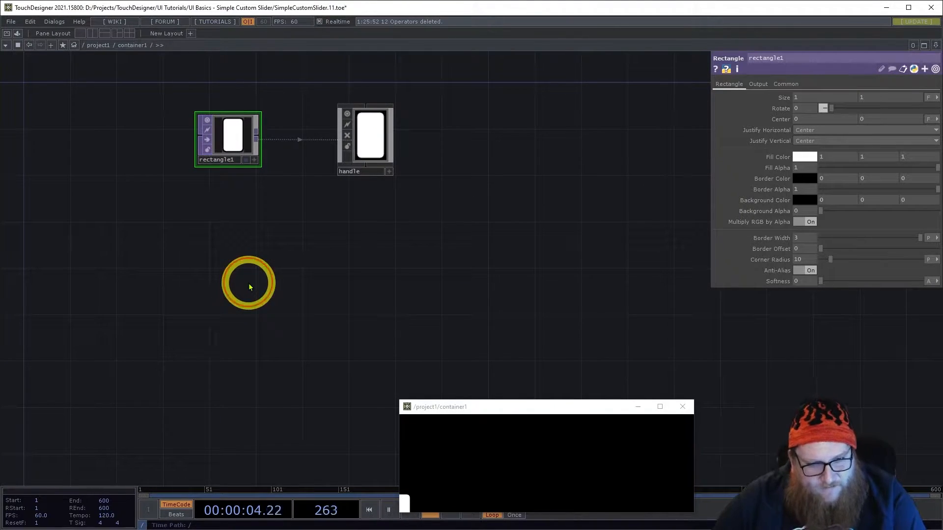
pyautogui.press('Tab')
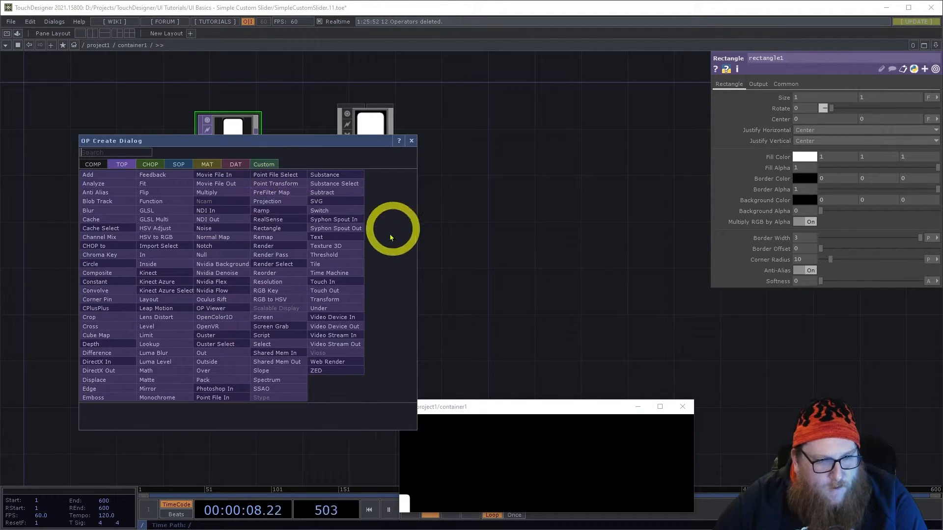
pyautogui.click(275, 229)
pyautogui.click(250, 255)
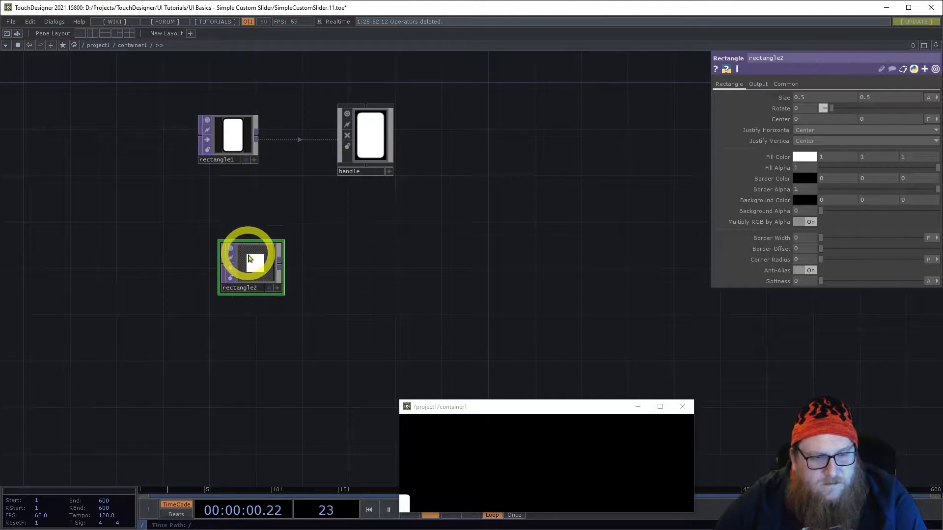
pyautogui.moveTo(250, 257); pyautogui.dragTo(238, 269)
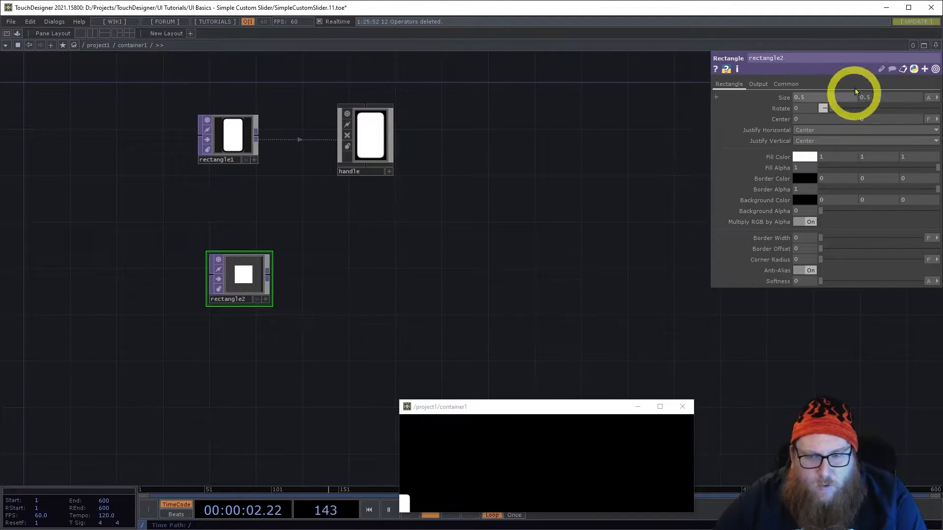
# - Set rectangle2's output resolution to Parent Panel Size and shift the container1 viewer window slightly
pyautogui.click(786, 84)
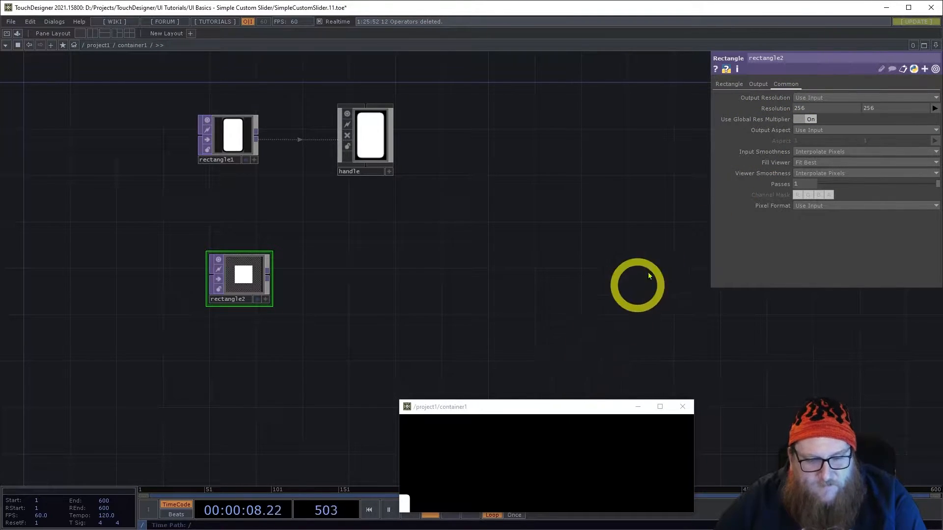
pyautogui.click(817, 98)
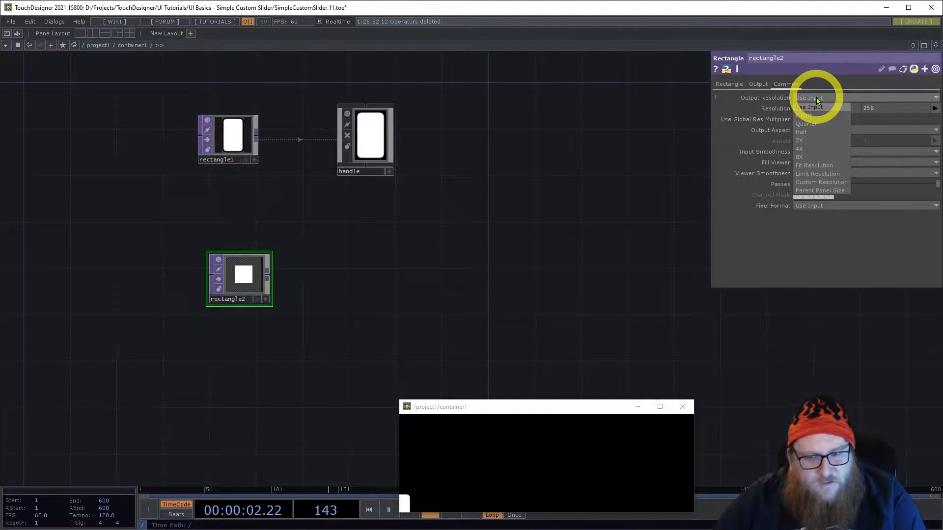
pyautogui.click(829, 191)
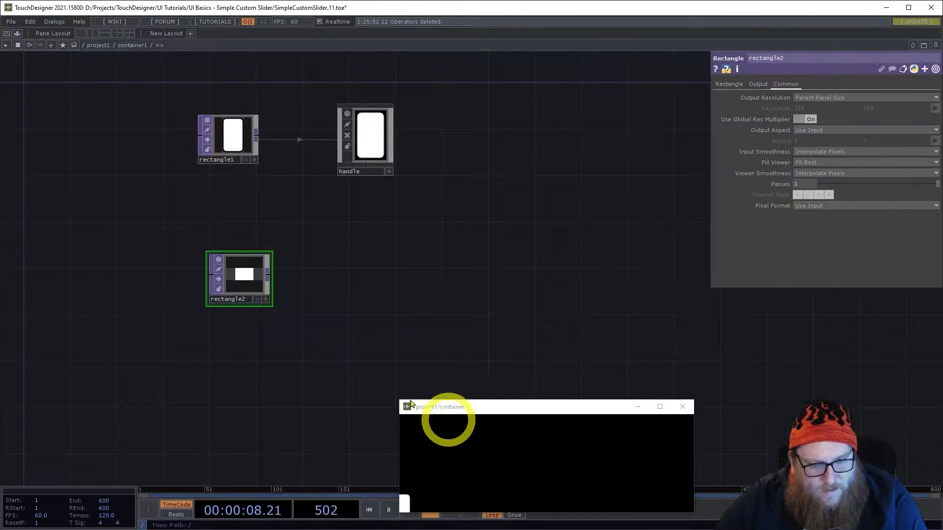
pyautogui.moveTo(539, 411)
pyautogui.mouseDown()
pyautogui.moveTo(421, 337)
pyautogui.moveTo(533, 406)
pyautogui.mouseUp()
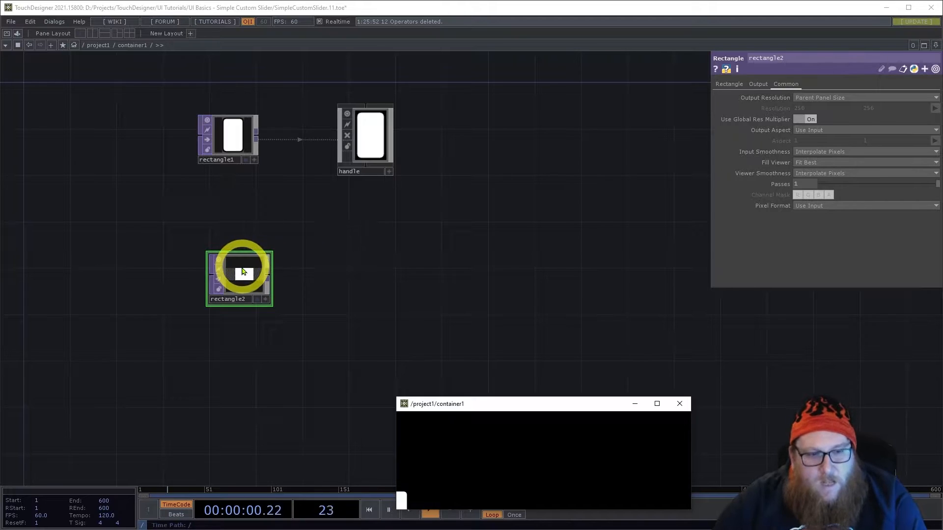
# - Switch rectangle2's size units to pixels and set its horizontal size with the expression me.parent().width*.8
pyautogui.click(661, 146)
pyautogui.click(730, 84)
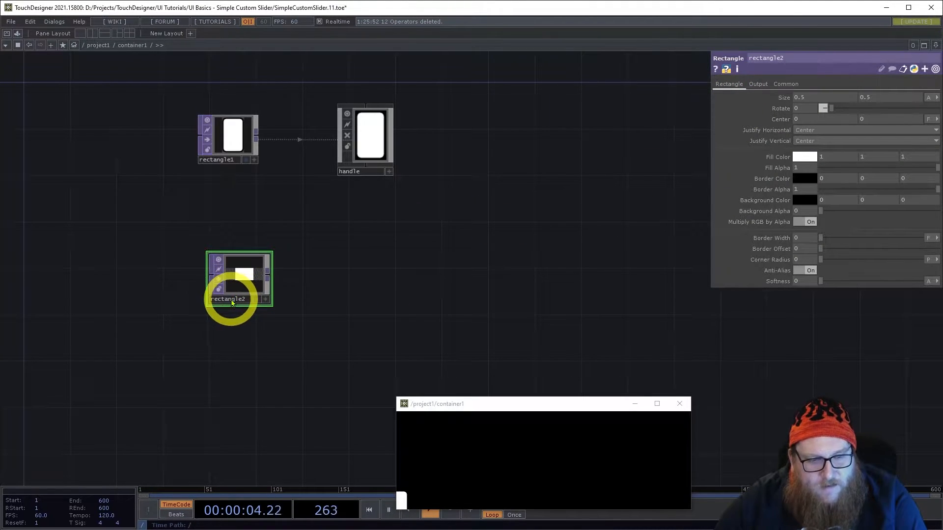
pyautogui.scroll(4, 236, 295)
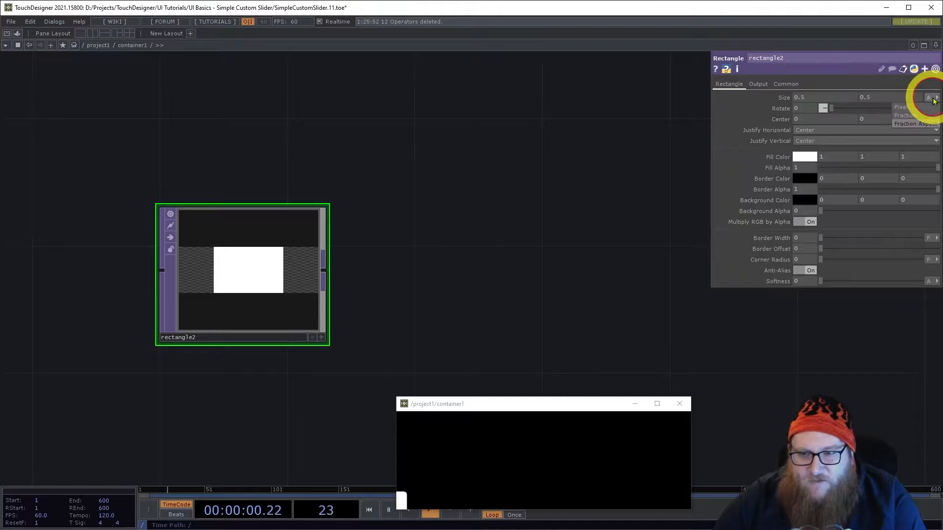
pyautogui.click(773, 97)
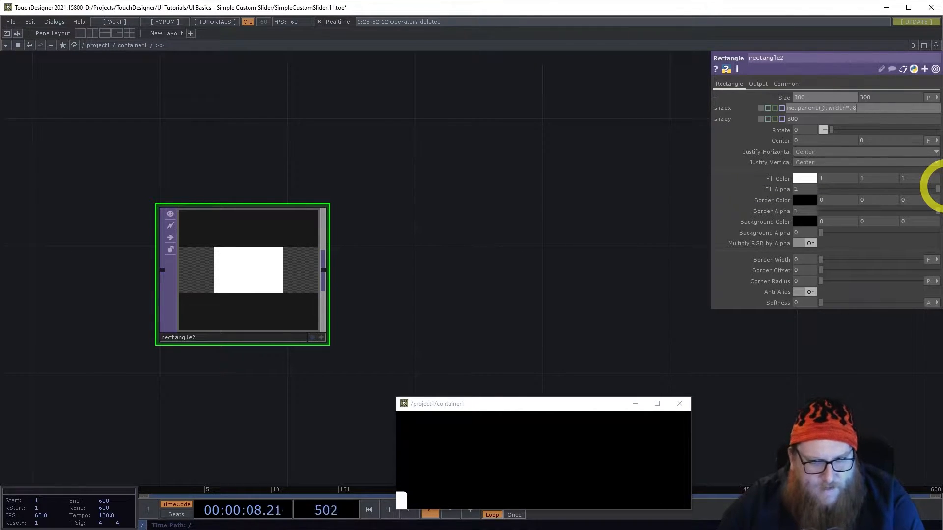
pyautogui.press('Return')
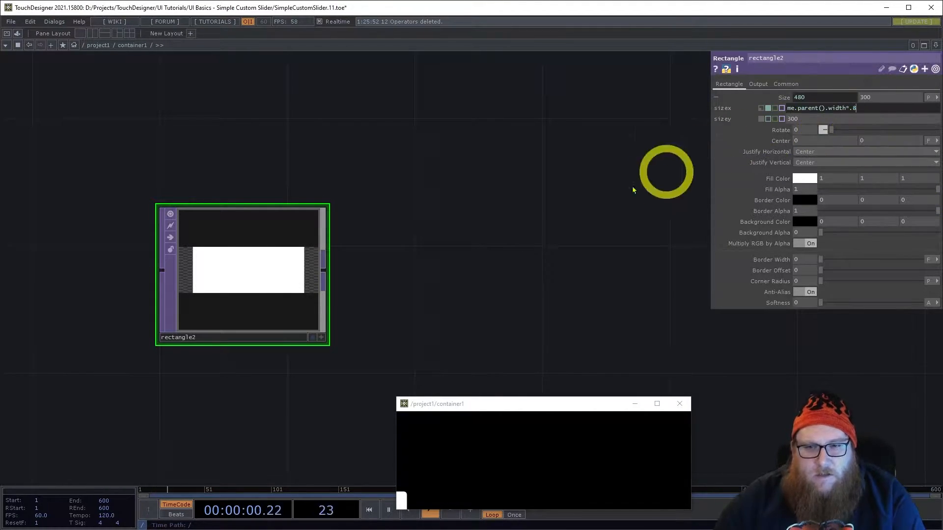
# - Set rectangle2's vertical size to half the handle's height with the expression op('handle').height*.5
pyautogui.scroll(-4, 472, 146)
pyautogui.moveTo(539, 166); pyautogui.dragTo(524, 229)
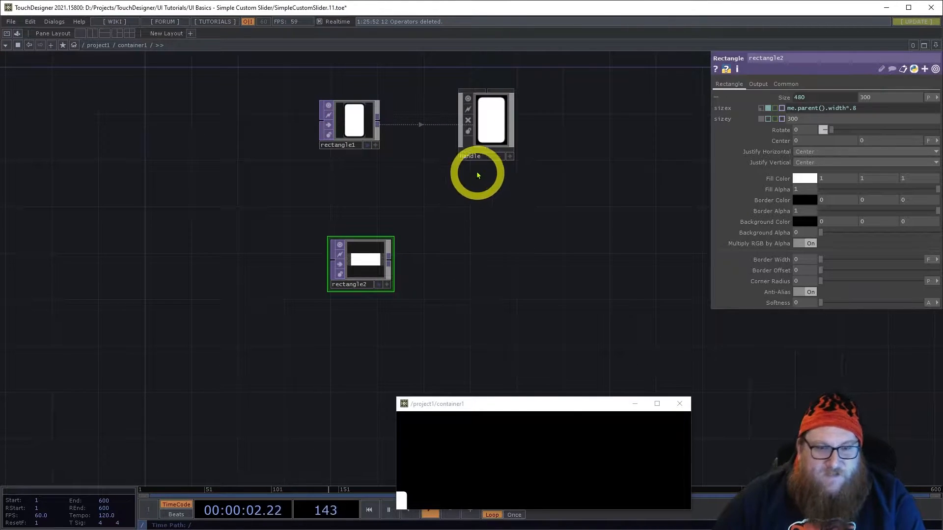
pyautogui.click(480, 155)
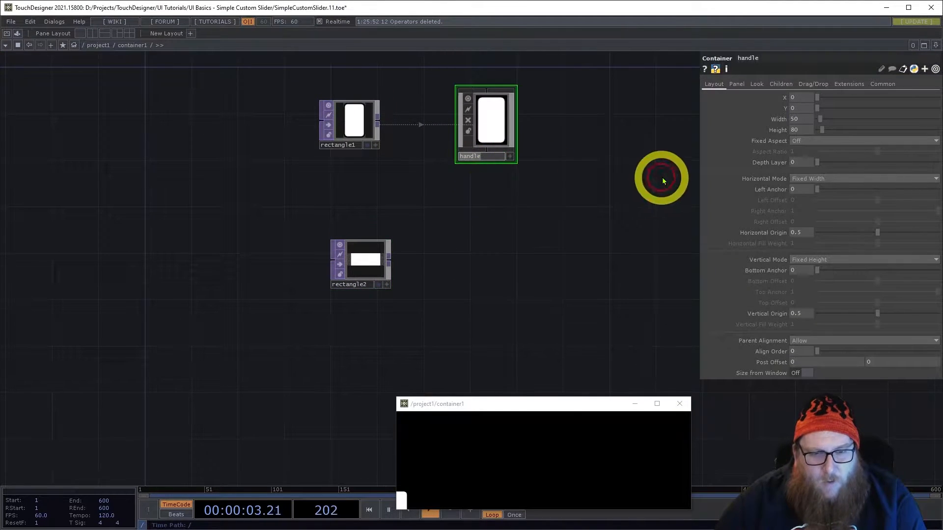
pyautogui.click(355, 273)
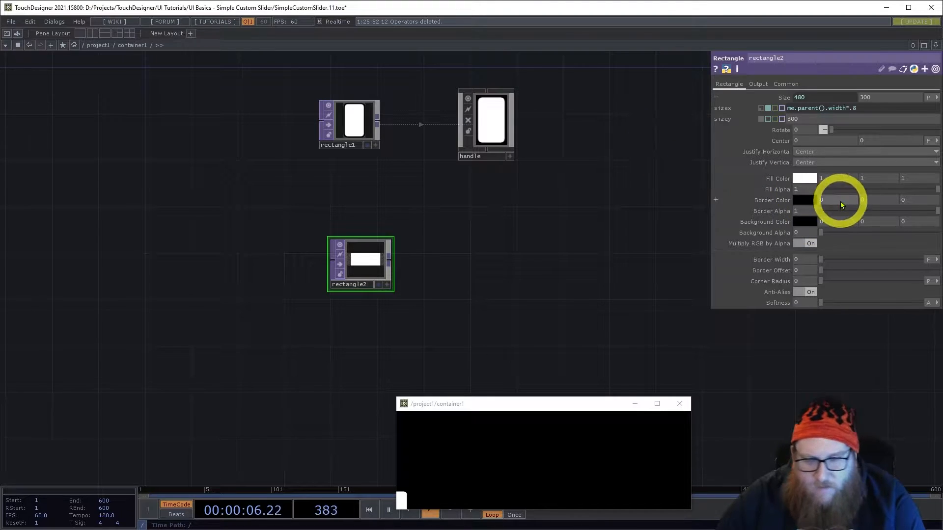
pyautogui.moveTo(813, 120); pyautogui.dragTo(737, 145)
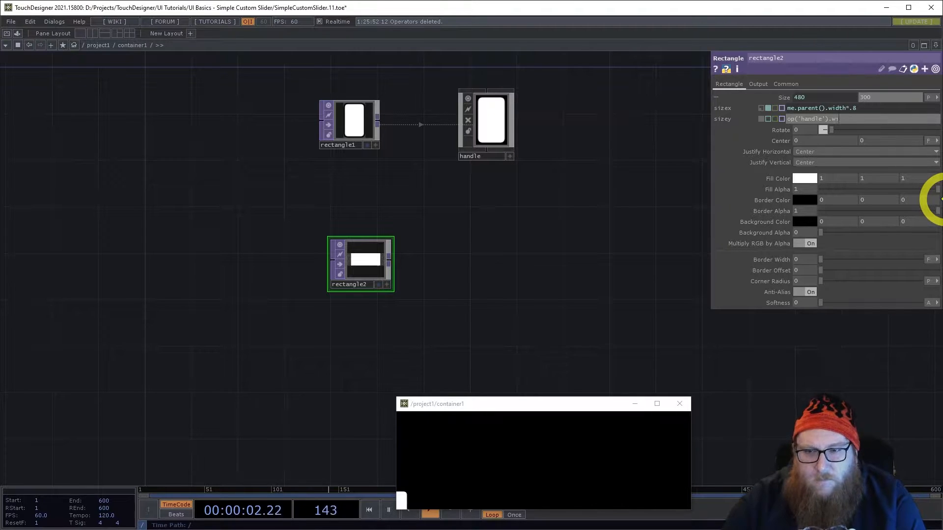
pyautogui.press('Return')
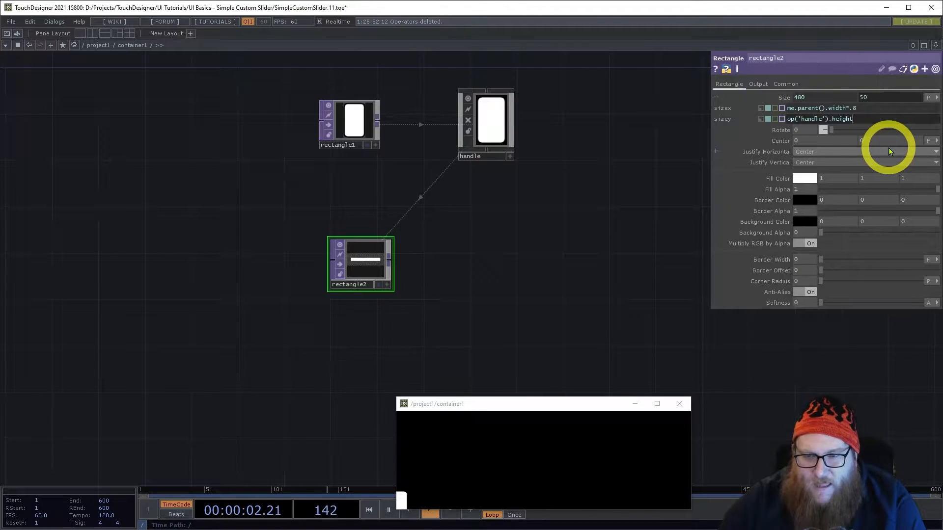
pyautogui.write('*.5')
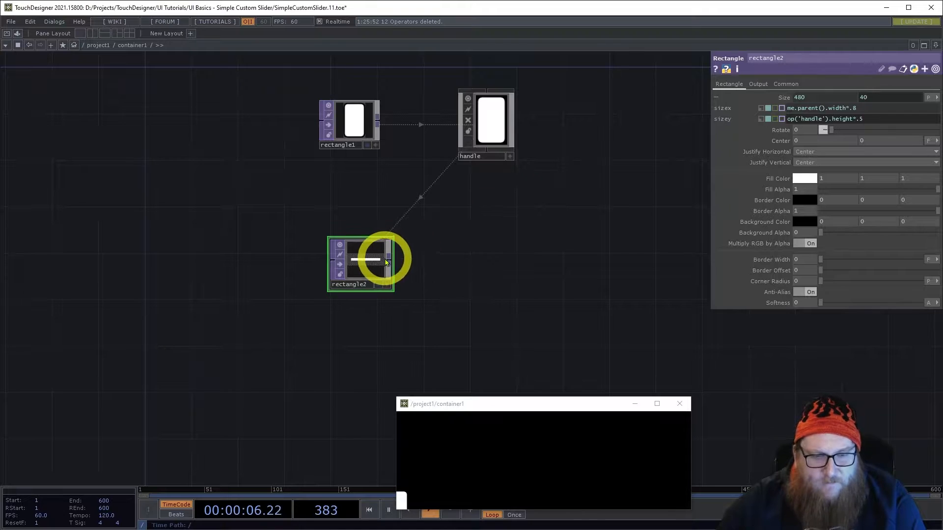
# - Connect a Null TOP to rectangle2's output and rename it bg
pyautogui.scroll(2, 383, 257)
pyautogui.scroll(1, 385, 256)
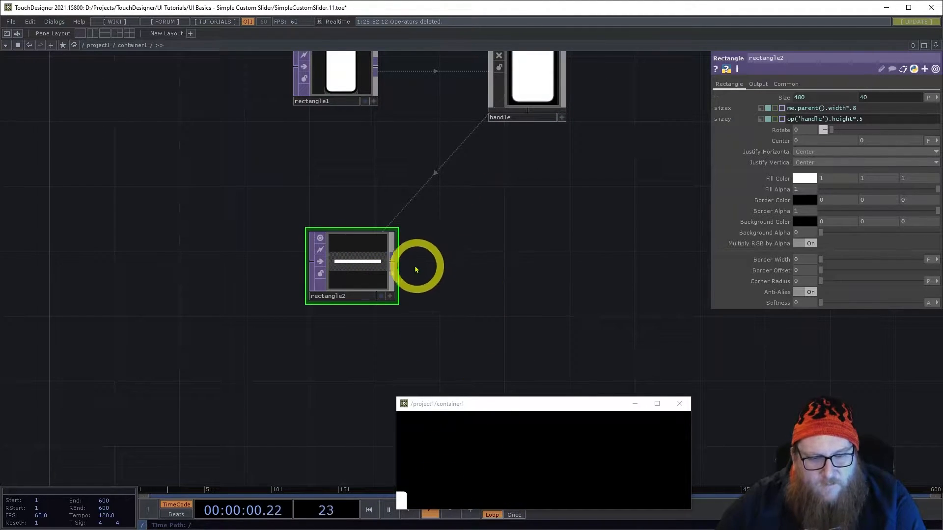
pyautogui.press('Tab')
pyautogui.write('nu')
pyautogui.click(350, 238)
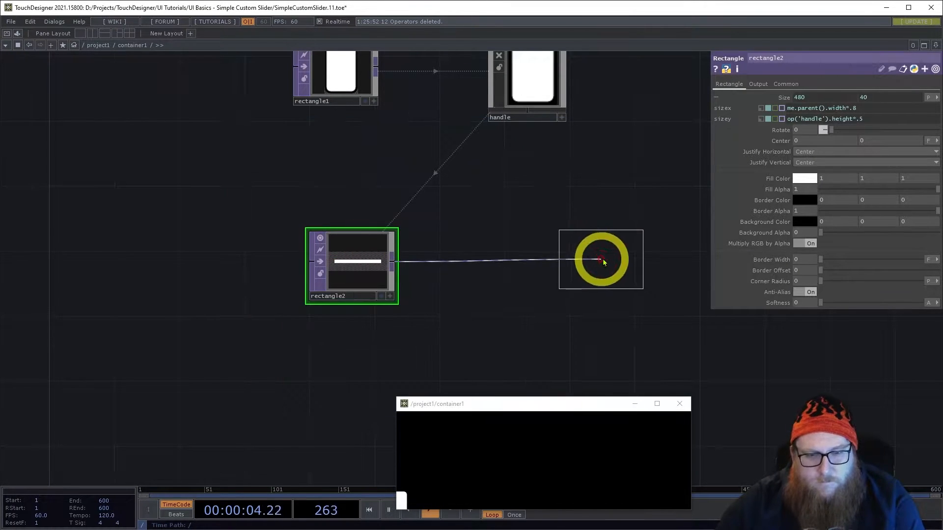
pyautogui.click(614, 284)
pyautogui.click(594, 280)
pyautogui.write('bg')
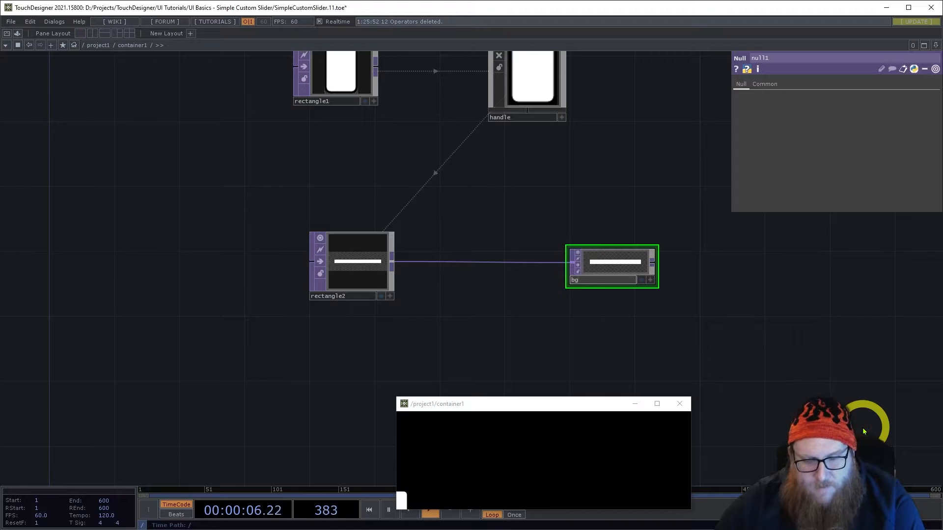
pyautogui.press('Return')
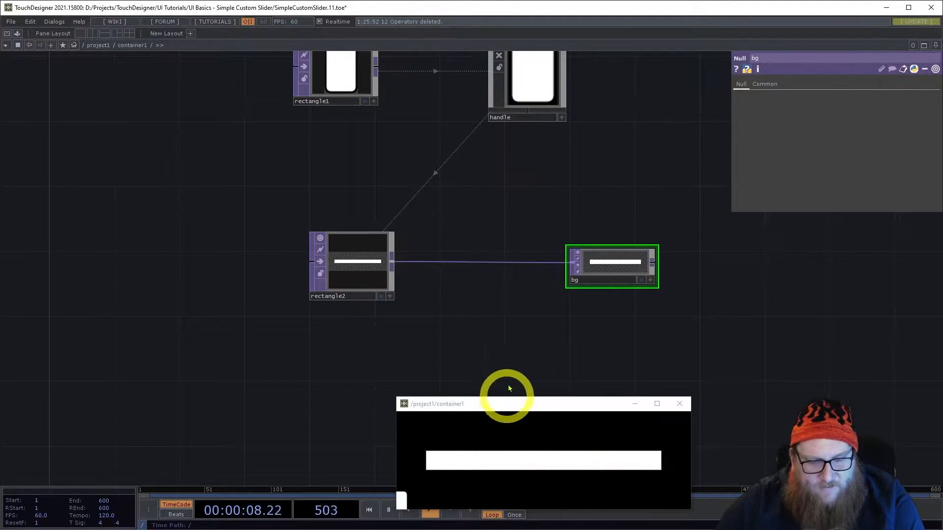
# - Check container1's Background TOP reference in the parent network, and return inside the container
pyautogui.scroll(-1, 453, 327)
pyautogui.scroll(-5, 454, 327)
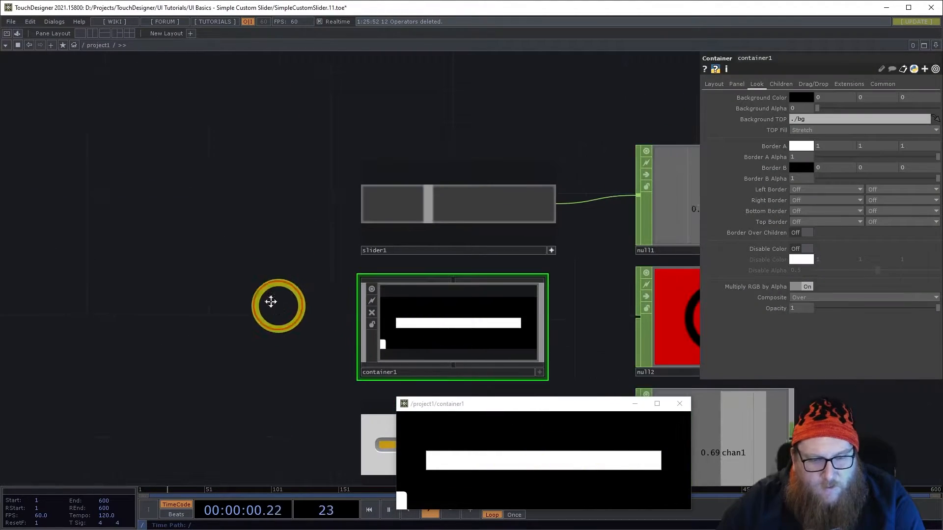
pyautogui.moveTo(288, 313); pyautogui.dragTo(164, 249)
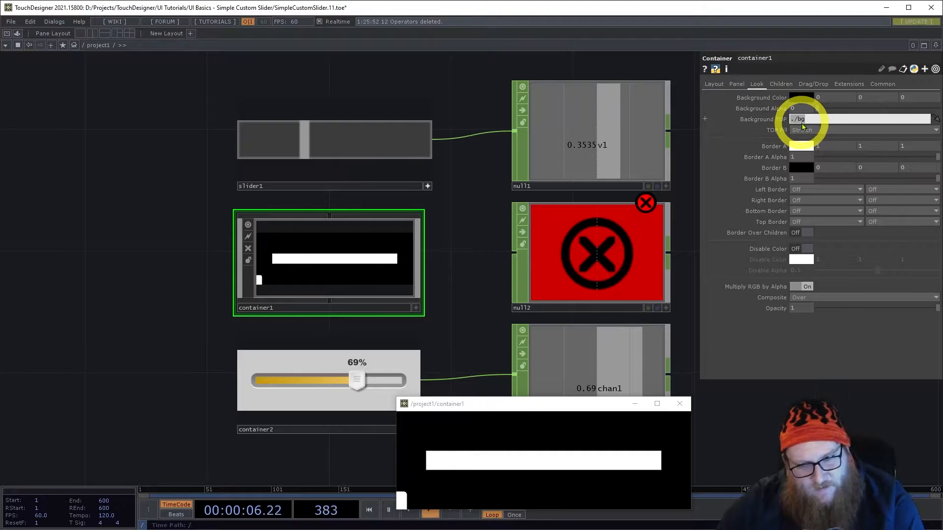
pyautogui.click(316, 275)
pyautogui.press('i')
# - Resize the rectangle2 node to fit its wide image and line it up with the bg null
pyautogui.moveTo(492, 309); pyautogui.dragTo(430, 185)
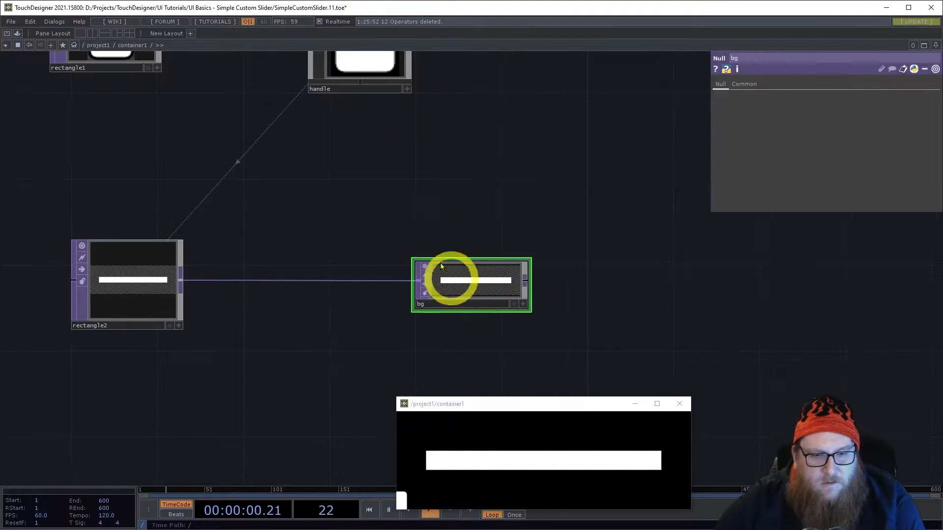
pyautogui.moveTo(303, 235); pyautogui.dragTo(341, 265)
pyautogui.moveTo(220, 269); pyautogui.dragTo(302, 301)
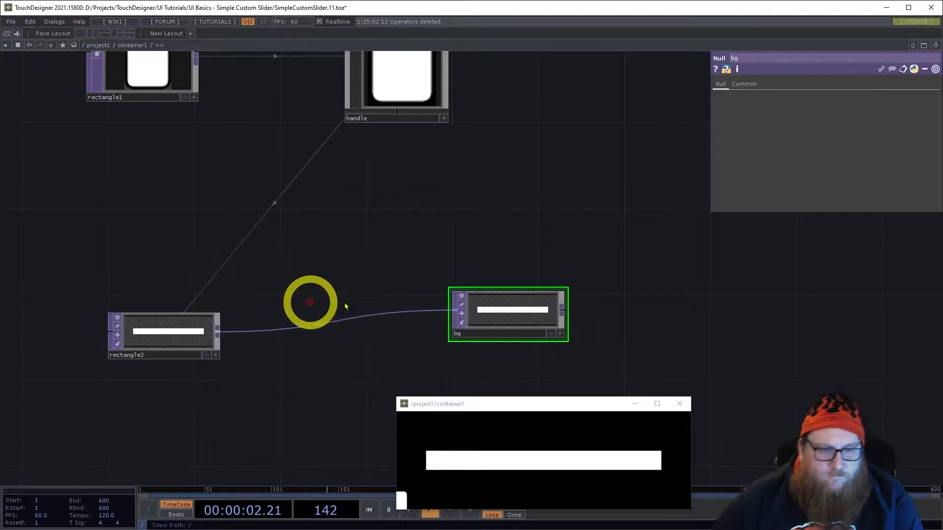
pyautogui.moveTo(172, 348); pyautogui.dragTo(184, 332)
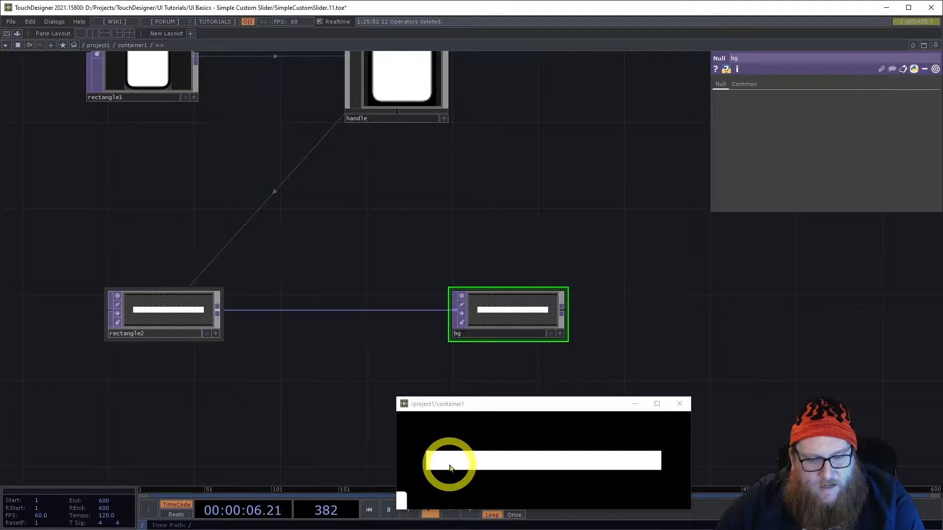
# - Set the handle container's Drag to Reposition to Component and try moving the handle onto the track in the viewer
pyautogui.scroll(-3, 381, 307)
pyautogui.moveTo(366, 260); pyautogui.dragTo(352, 287)
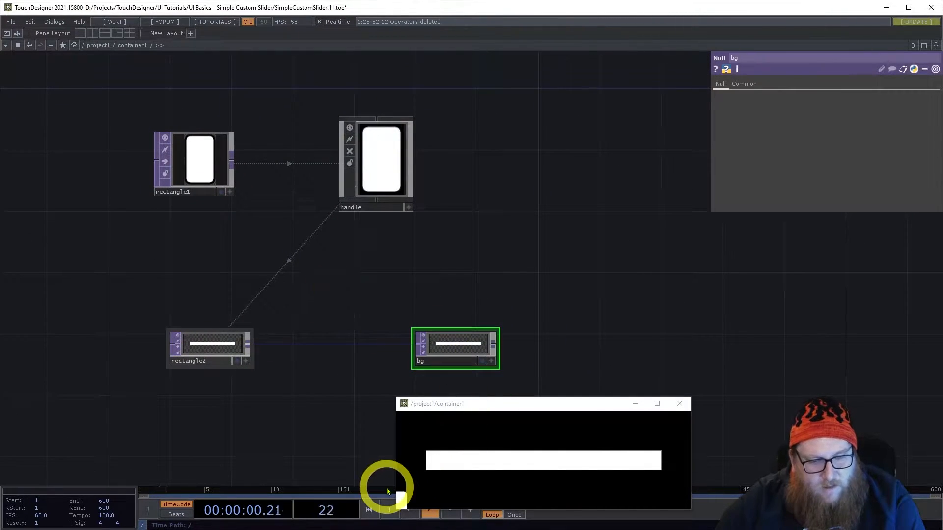
pyautogui.click(380, 157)
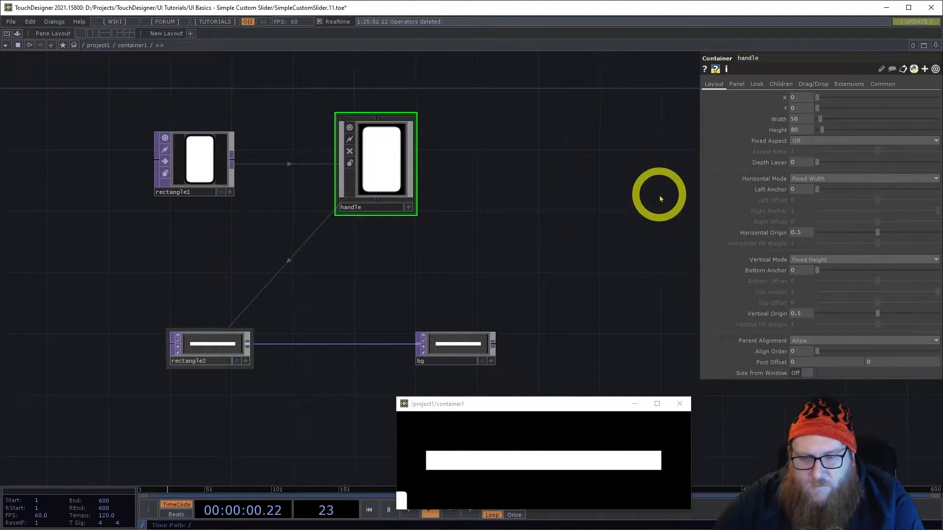
pyautogui.click(735, 84)
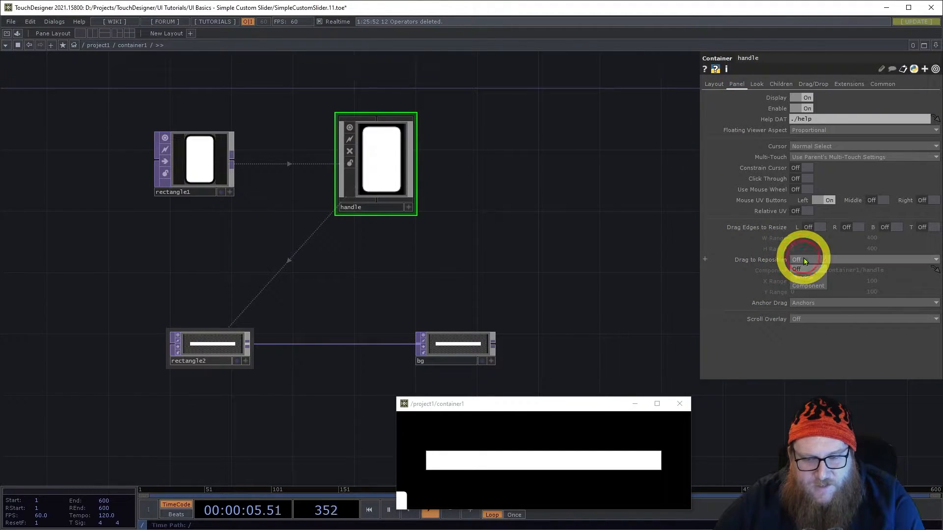
pyautogui.click(807, 285)
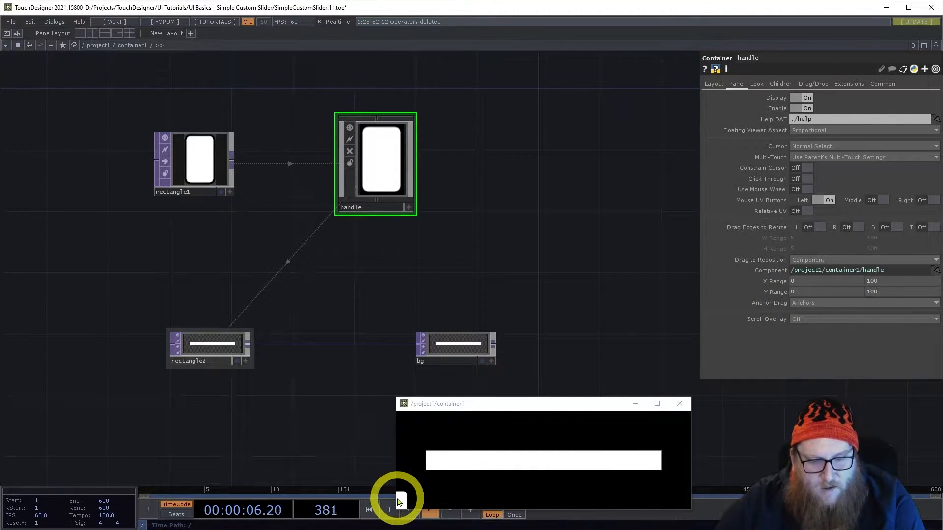
pyautogui.moveTo(399, 502); pyautogui.dragTo(429, 451)
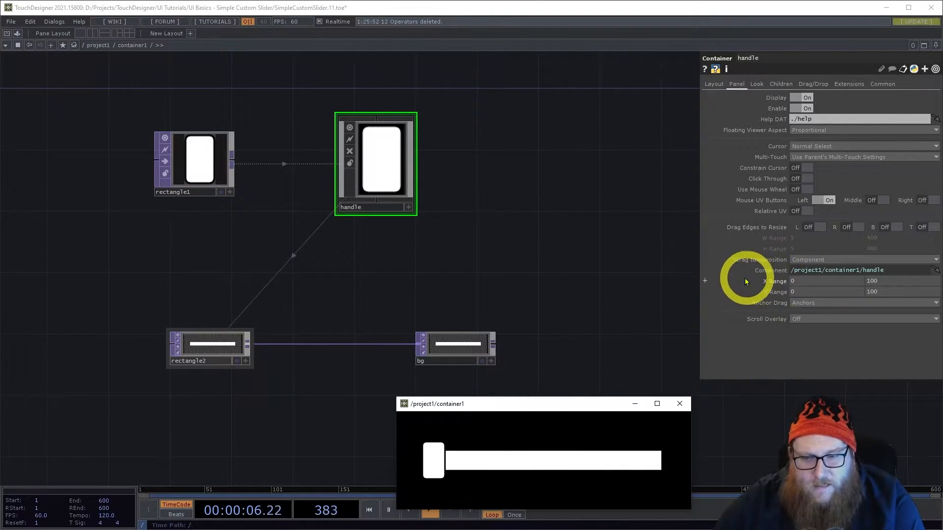
# - Set the lower limit of the handle's X Range to the expression me.parent().width*.1 and test moving the handle
pyautogui.click(776, 292)
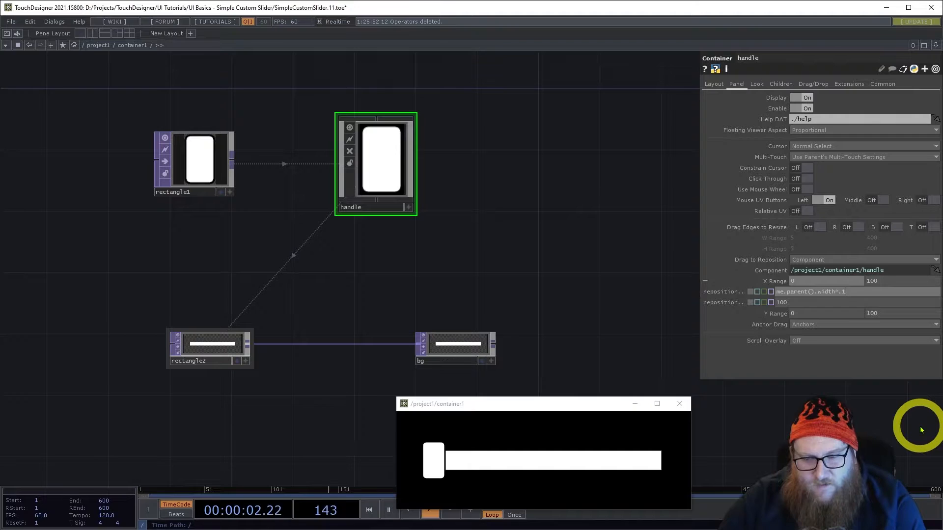
pyautogui.press('Return')
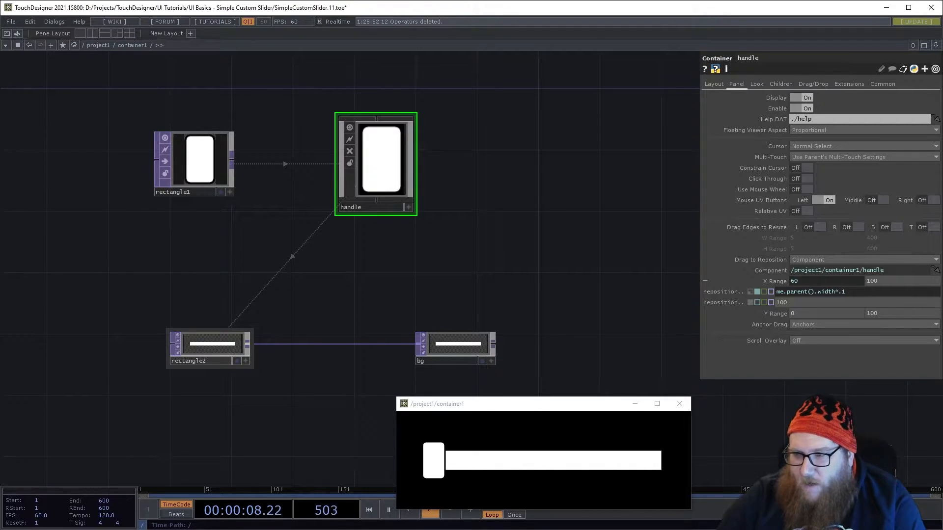
pyautogui.click(894, 253)
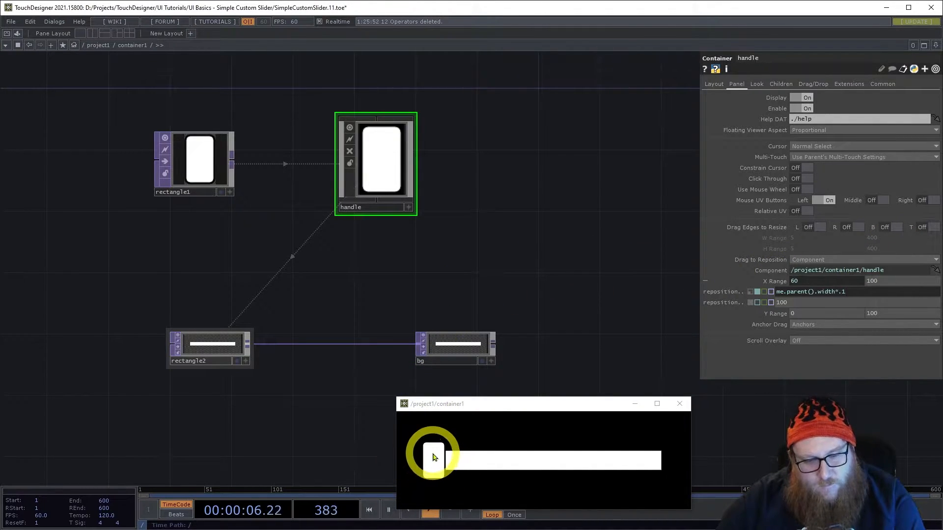
pyautogui.moveTo(434, 462)
pyautogui.mouseDown()
pyautogui.moveTo(443, 451)
pyautogui.moveTo(464, 457)
pyautogui.moveTo(439, 466)
pyautogui.moveTo(420, 455)
pyautogui.moveTo(449, 461)
pyautogui.moveTo(431, 457)
pyautogui.mouseUp()
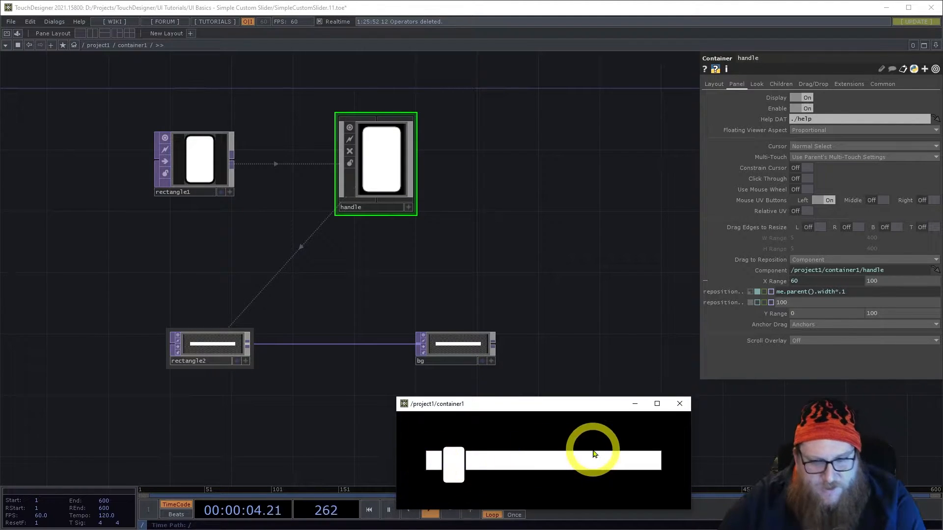
# - Set the handle's X Range limits to me.parent().width*.1 - (me.par.w/2) and me.parent().width*.9 - (me.par.w/2), testing the handle's travel
pyautogui.click(861, 294)
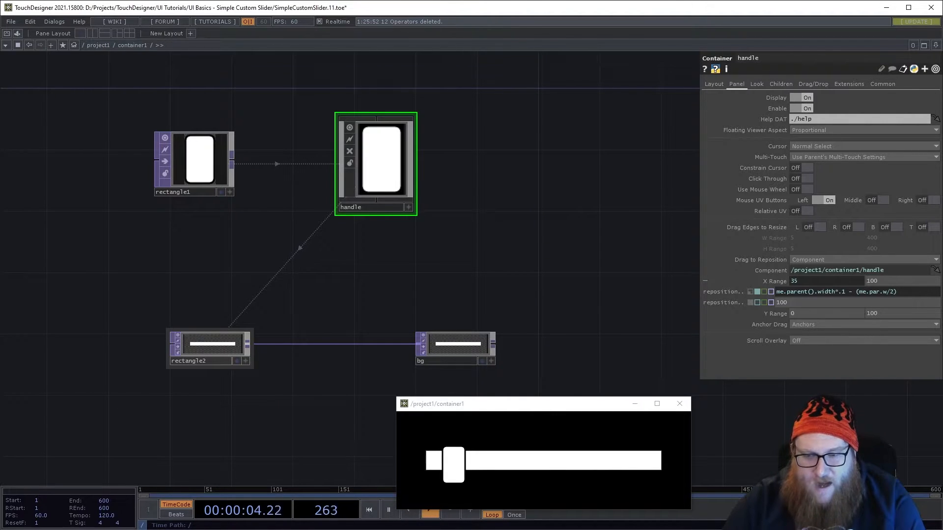
pyautogui.moveTo(459, 452); pyautogui.dragTo(419, 458)
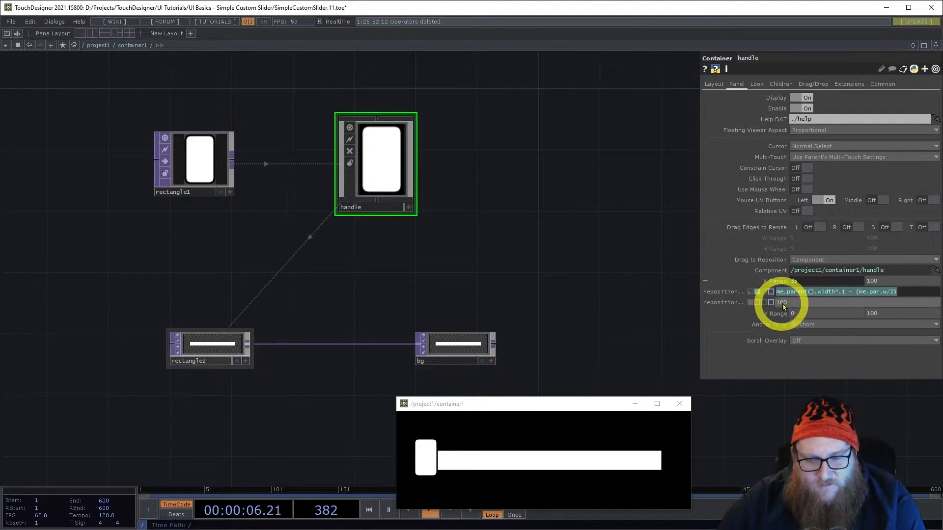
pyautogui.write('me.parent().width*.1 - (me.par.w/2)')
pyautogui.press('Return')
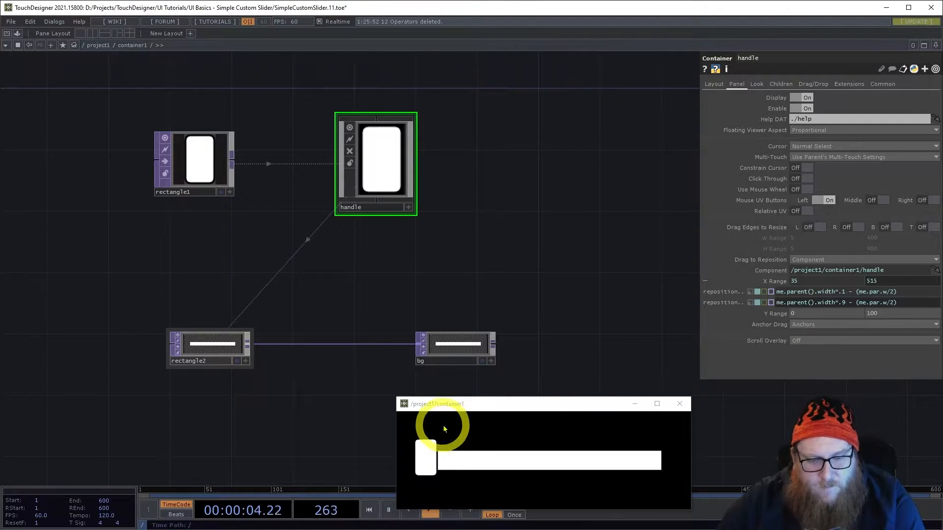
pyautogui.moveTo(427, 452)
pyautogui.mouseDown()
pyautogui.moveTo(606, 444)
pyautogui.moveTo(646, 457)
pyautogui.moveTo(401, 458)
pyautogui.moveTo(656, 458)
pyautogui.moveTo(448, 447)
pyautogui.moveTo(623, 455)
pyautogui.moveTo(393, 459)
pyautogui.moveTo(428, 467)
pyautogui.moveTo(425, 493)
pyautogui.moveTo(536, 487)
pyautogui.moveTo(614, 459)
pyautogui.moveTo(461, 458)
pyautogui.moveTo(535, 449)
pyautogui.moveTo(424, 461)
pyautogui.mouseUp()
# - Set both limits of the handle's Y Range to me.parent().height/2 - (me.par.h/2) and test sliding the handle along the track
pyautogui.click(779, 316)
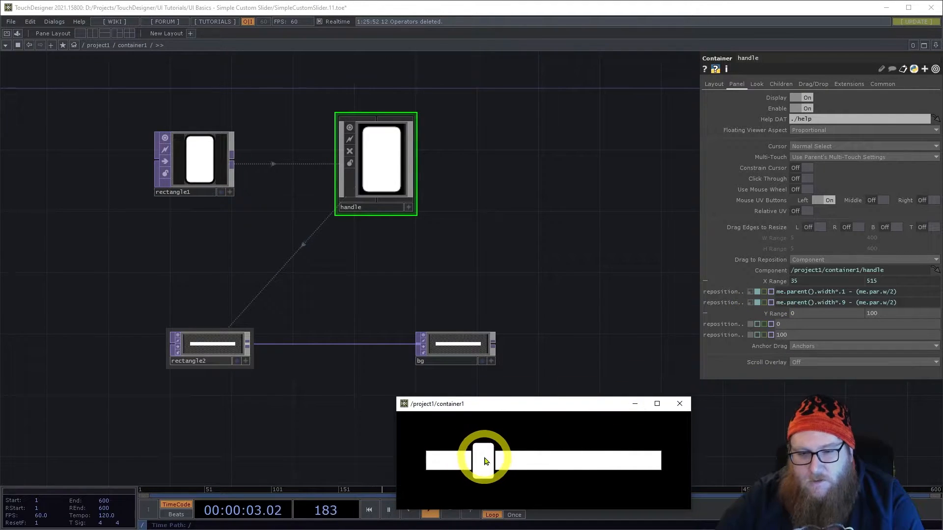
pyautogui.moveTo(485, 461); pyautogui.dragTo(457, 455)
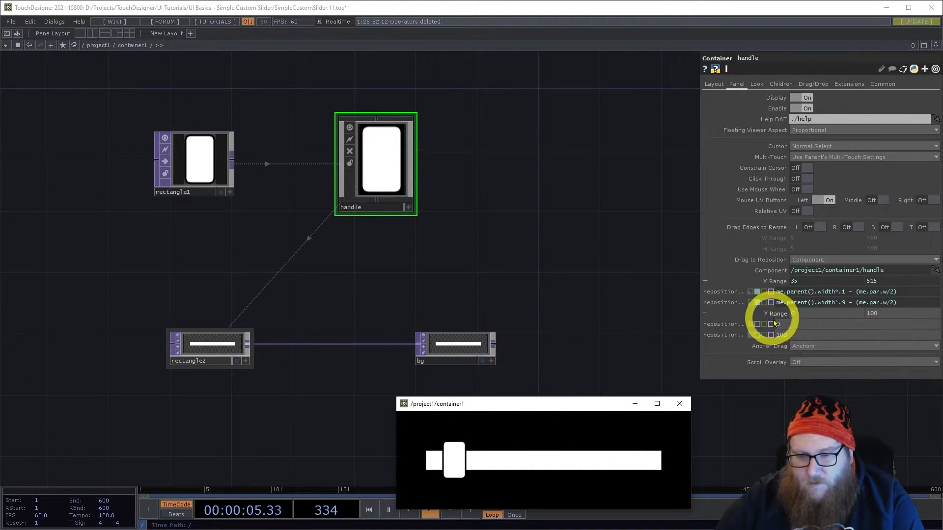
pyautogui.click(757, 337)
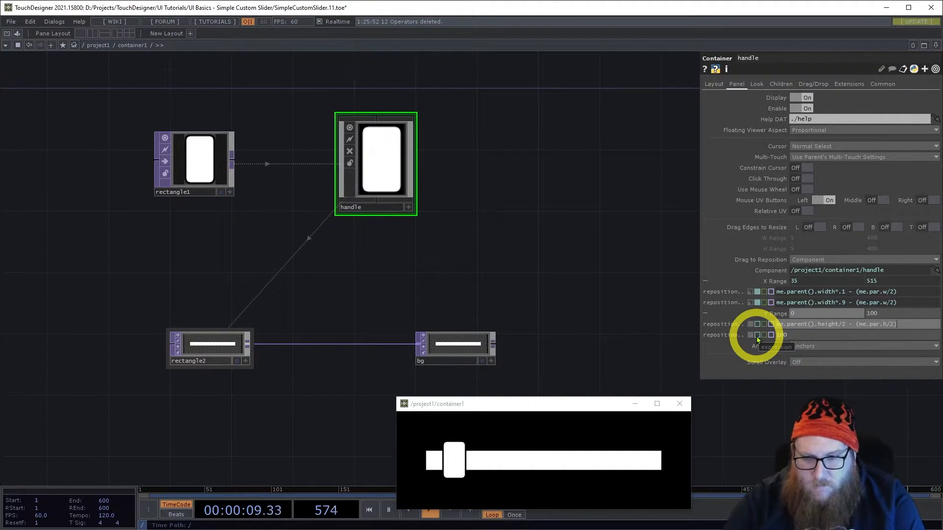
pyautogui.press('Return')
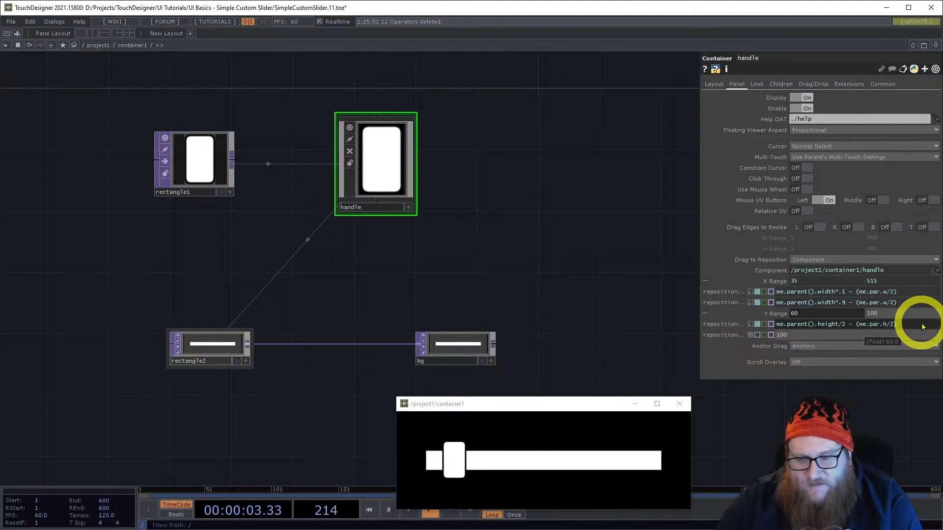
pyautogui.click(835, 325)
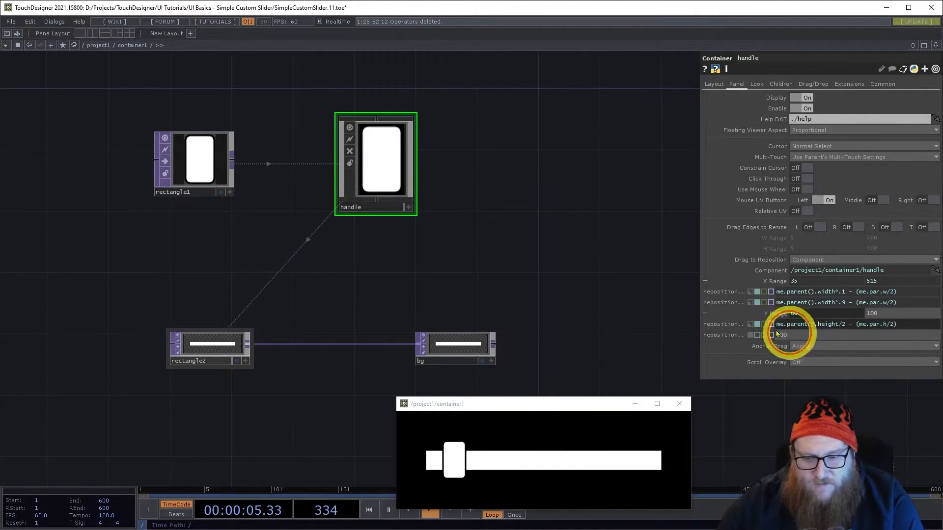
pyautogui.press('Tab')
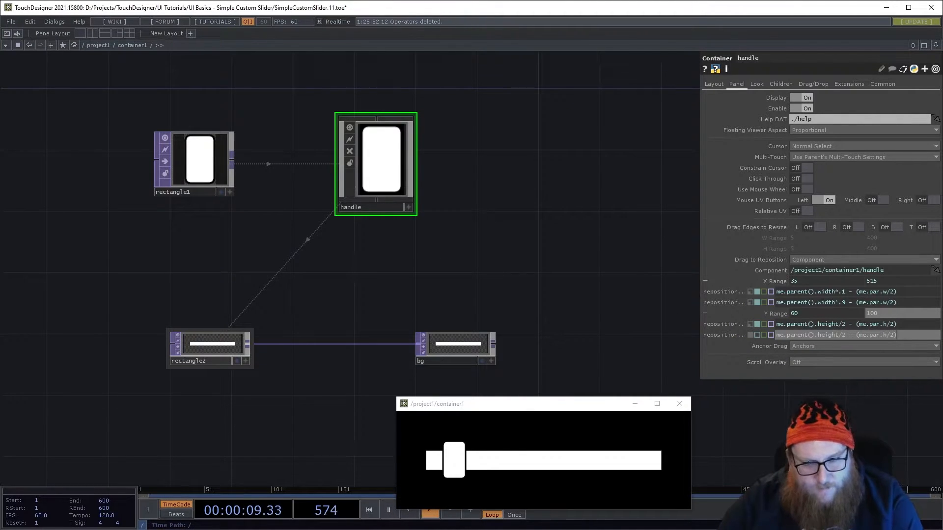
pyautogui.press('Return')
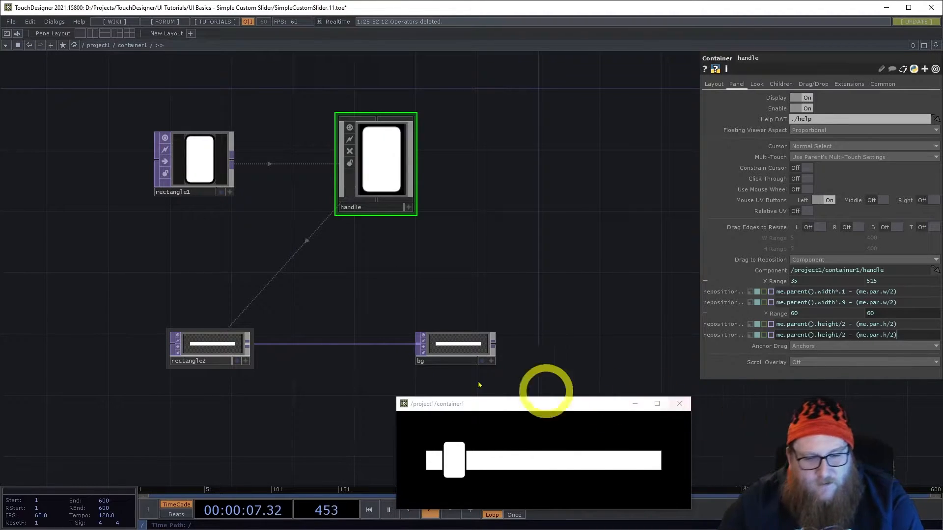
pyautogui.moveTo(441, 445); pyautogui.dragTo(526, 441)
pyautogui.moveTo(489, 251); pyautogui.dragTo(481, 237)
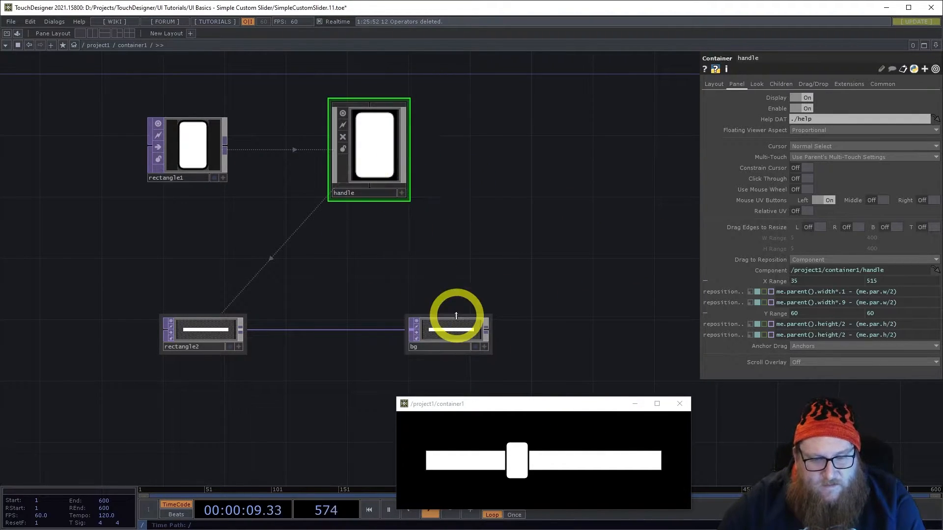
pyautogui.moveTo(516, 473); pyautogui.dragTo(516, 453)
# - Check the handle's X position in its layout parameters and add a Constant CHOP beside the handle container
pyautogui.moveTo(501, 197); pyautogui.dragTo(437, 201)
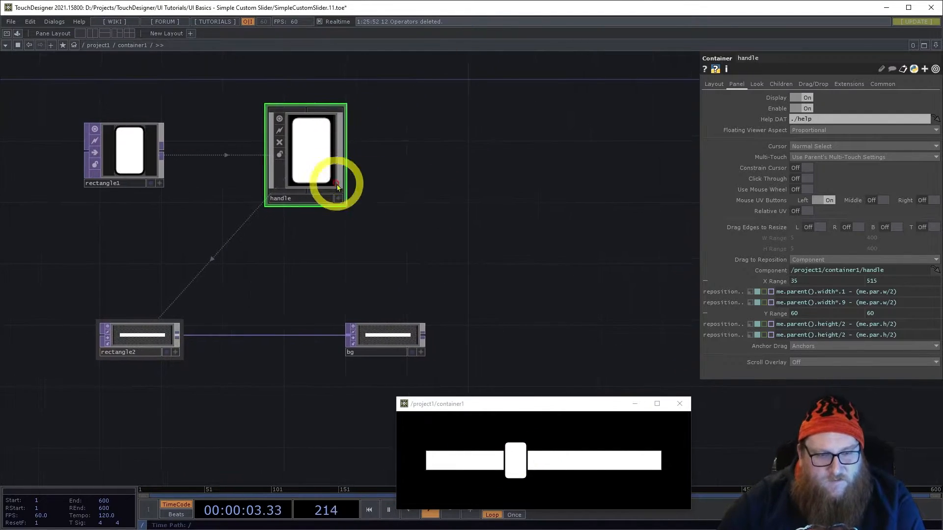
pyautogui.click(716, 83)
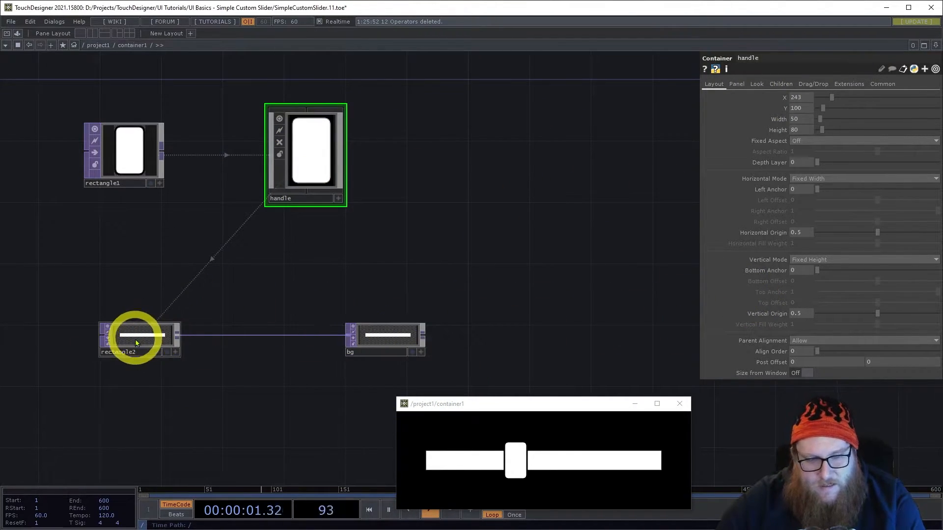
pyautogui.press('Tab')
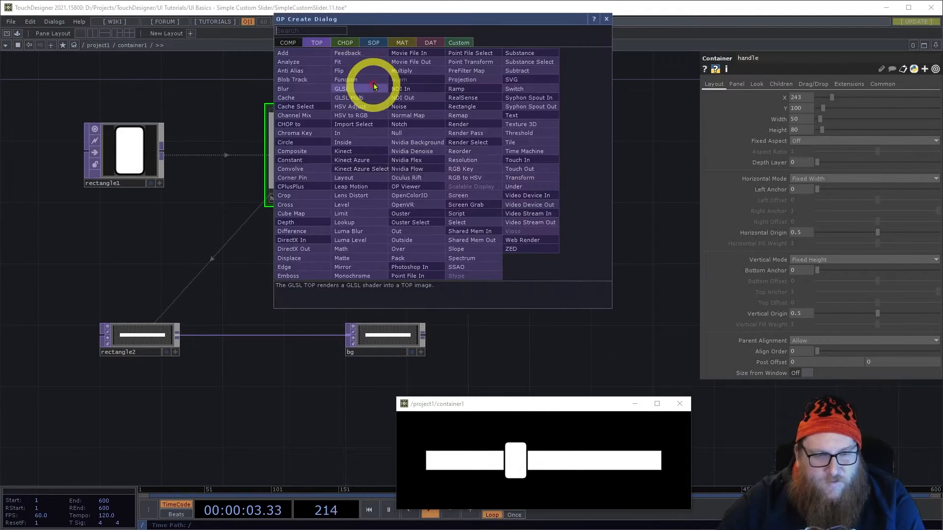
pyautogui.click(346, 42)
pyautogui.write('co')
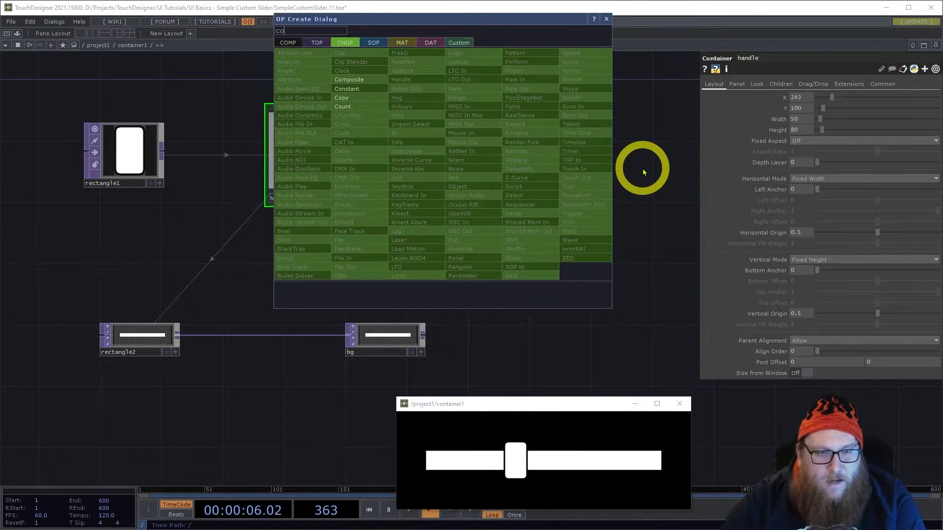
pyautogui.click(339, 89)
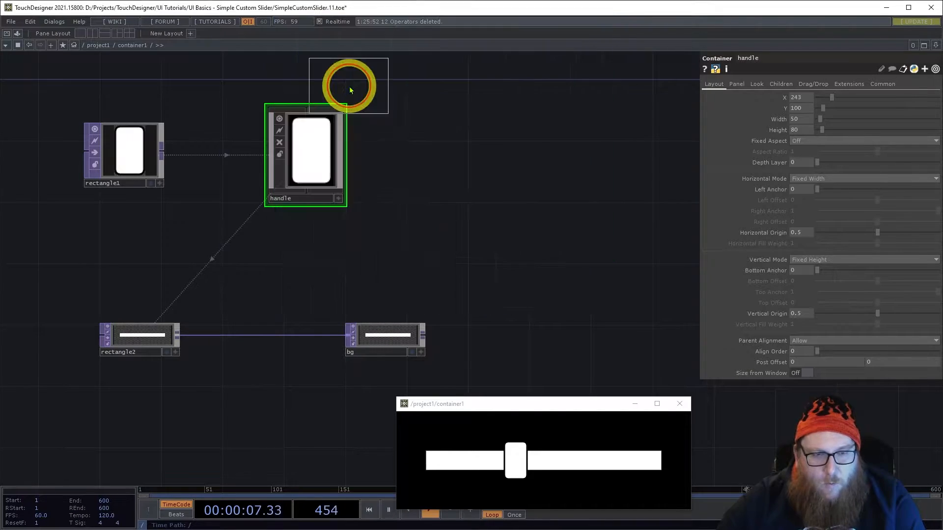
pyautogui.click(462, 158)
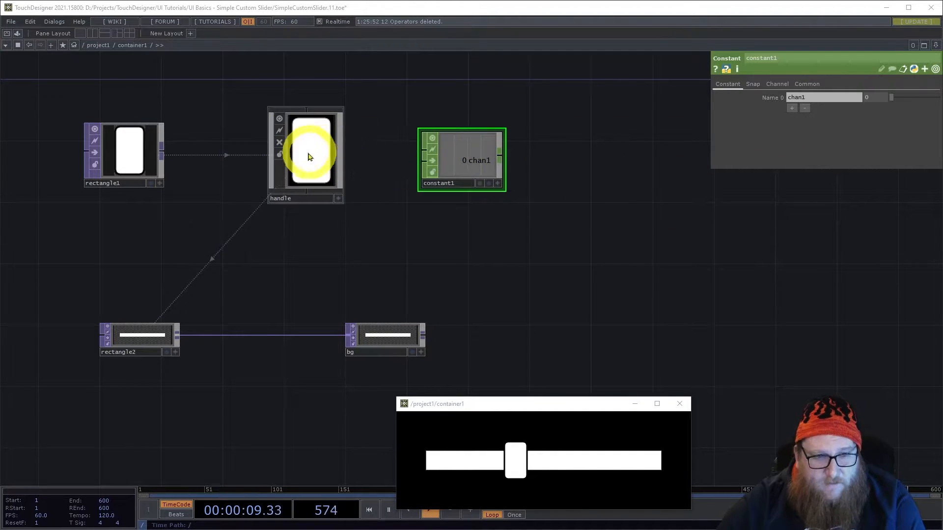
# - Set the value of constant1's chan1 to the handle's X position with the expression op('handle').par.x
pyautogui.click(310, 172)
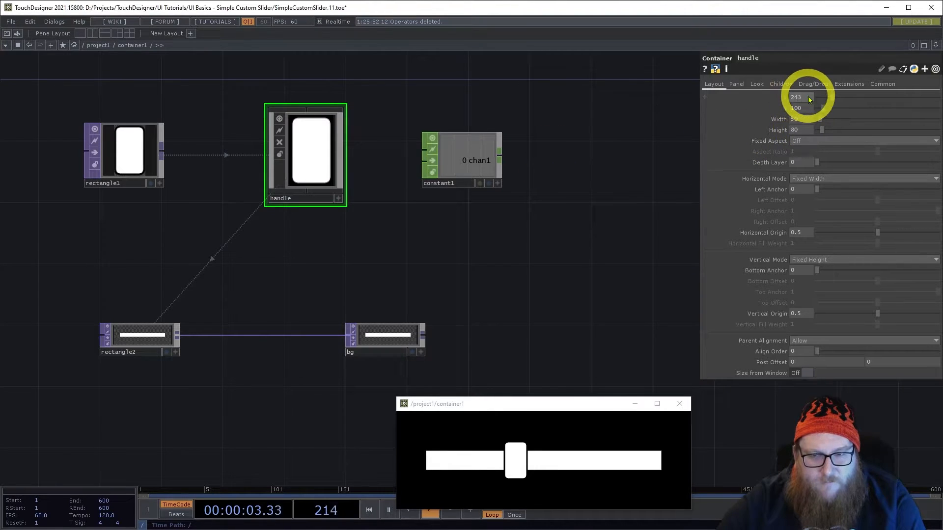
pyautogui.click(466, 153)
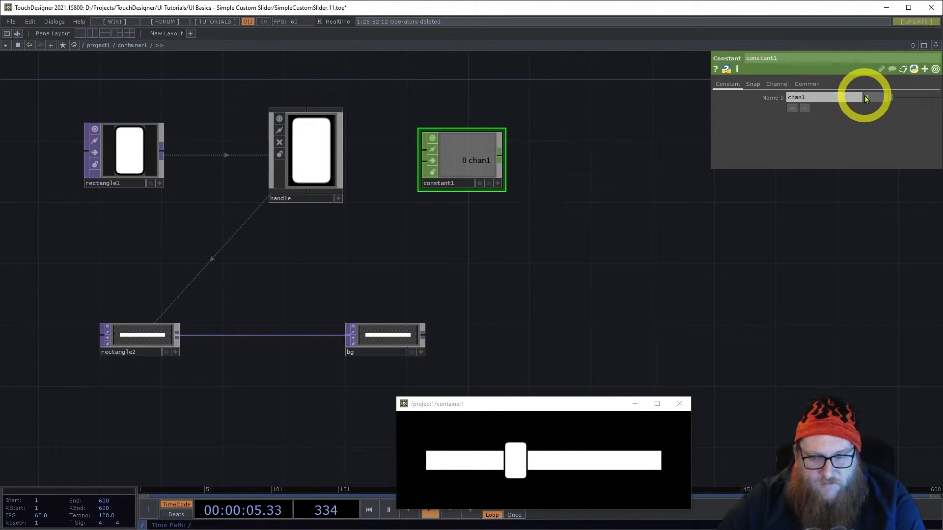
pyautogui.click(772, 98)
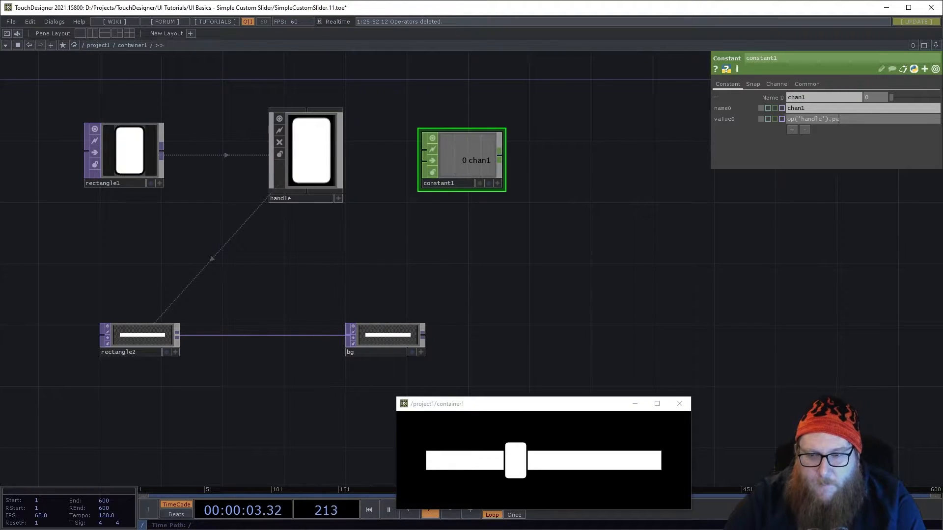
pyautogui.press('Return')
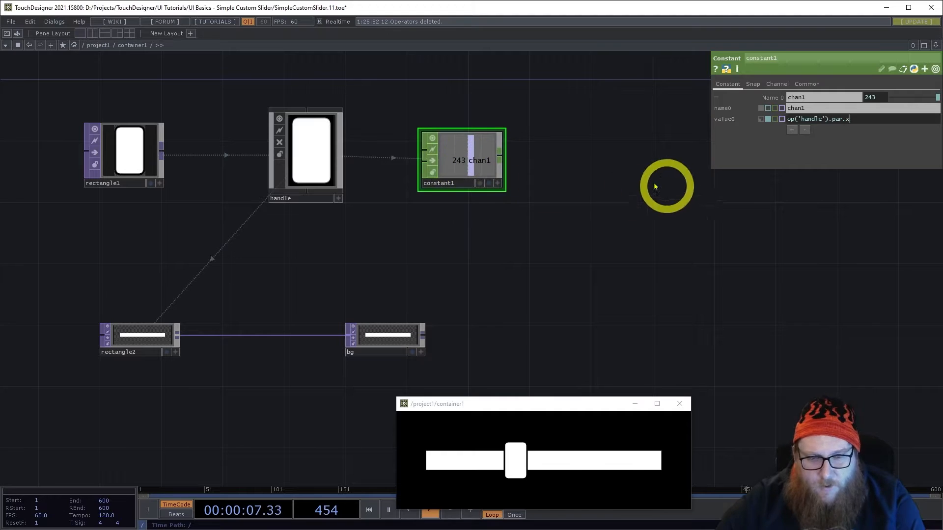
# - Connect a Math CHOP to constant1's output and line it up beside constant1
pyautogui.moveTo(595, 169); pyautogui.dragTo(557, 163)
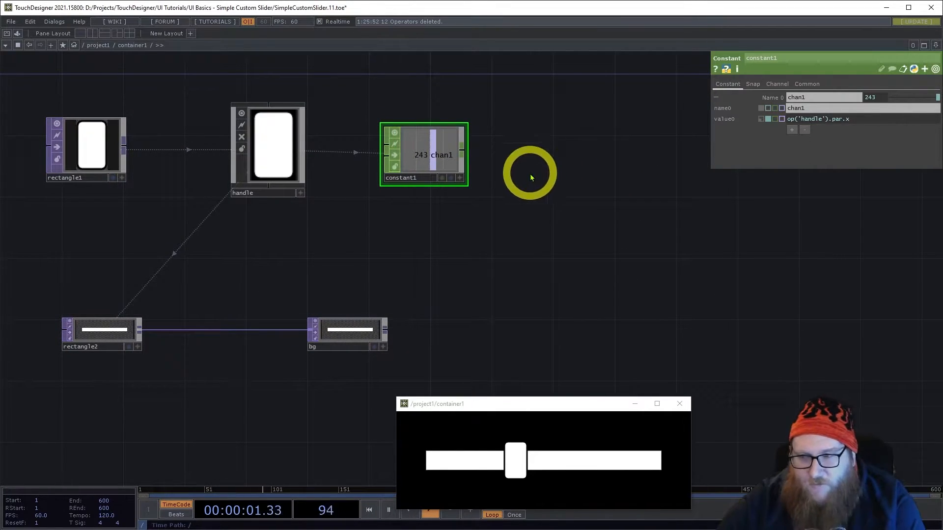
pyautogui.rightClick(462, 151)
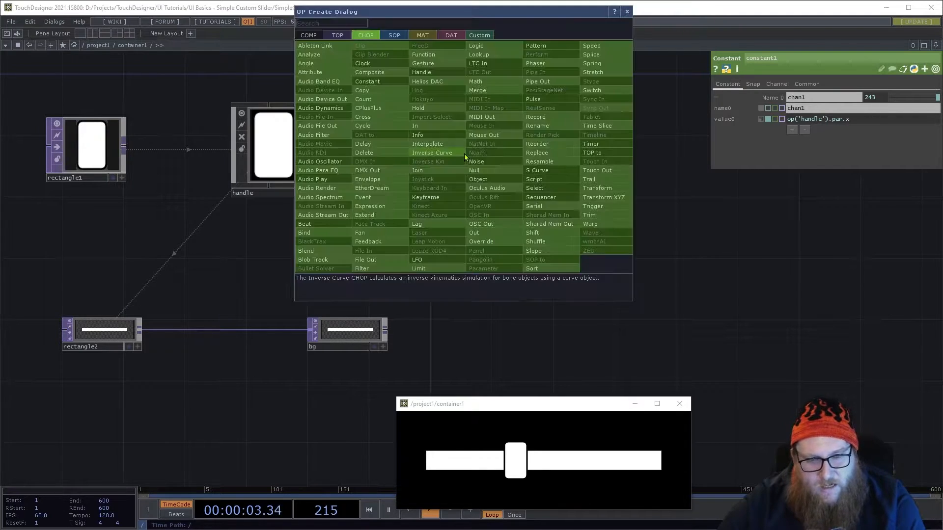
pyautogui.write('ma')
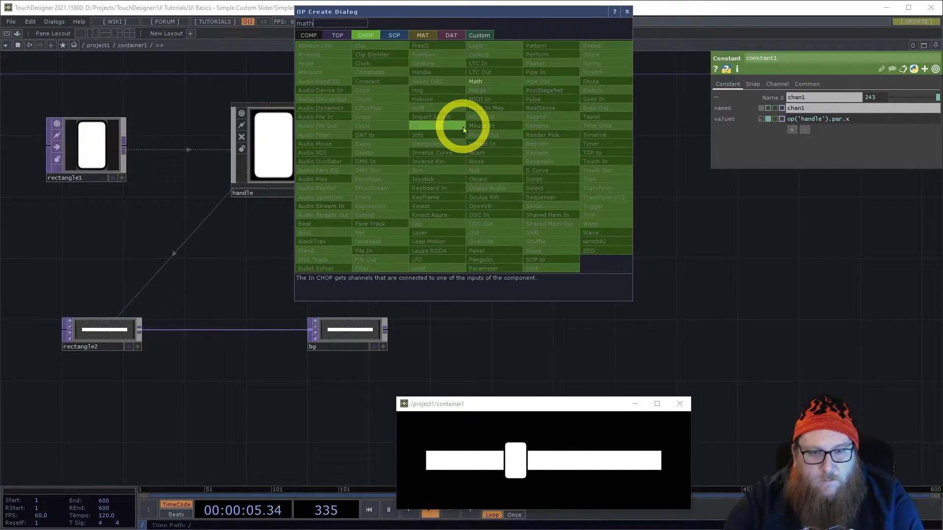
pyautogui.write('th')
pyautogui.click(475, 82)
pyautogui.click(530, 148)
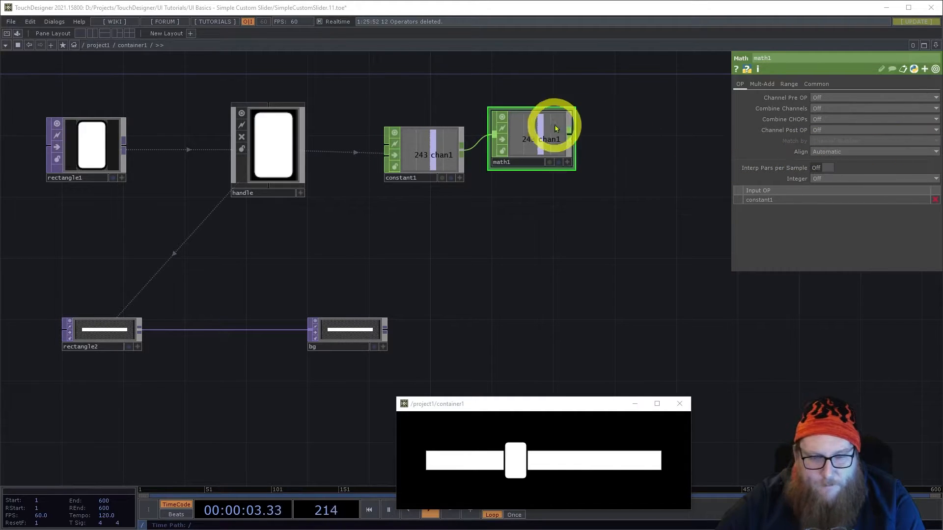
pyautogui.moveTo(514, 136); pyautogui.dragTo(528, 150)
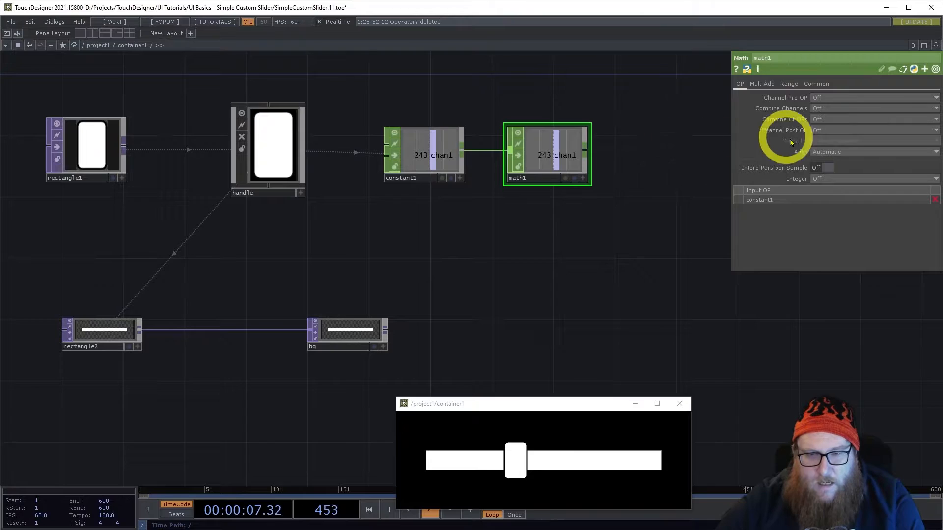
# - Set the lower From Range limit of math1 to the expression me.parent().width*.1
pyautogui.click(795, 87)
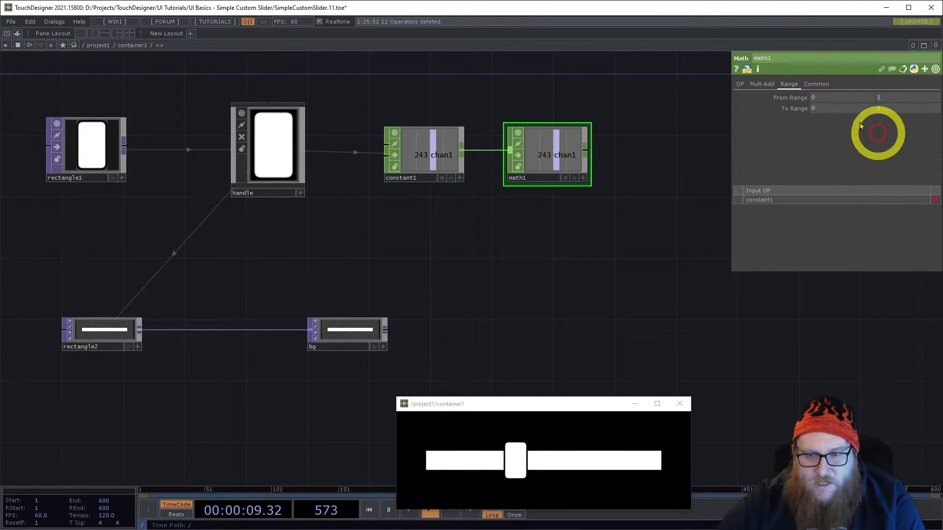
pyautogui.click(795, 98)
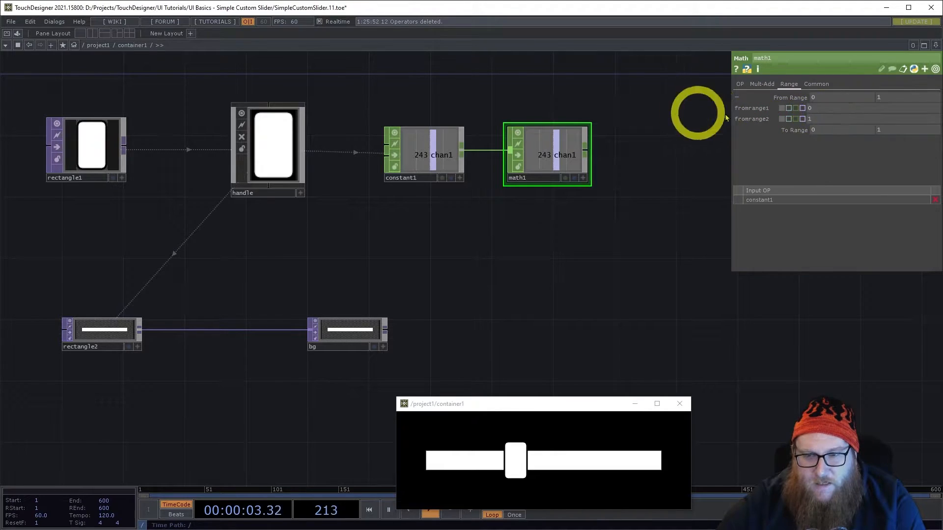
pyautogui.click(829, 110)
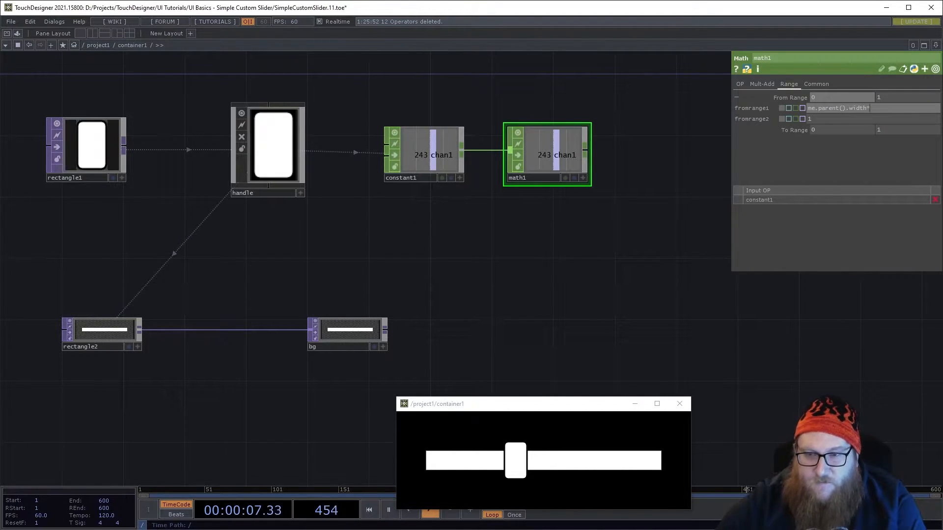
pyautogui.press('Return')
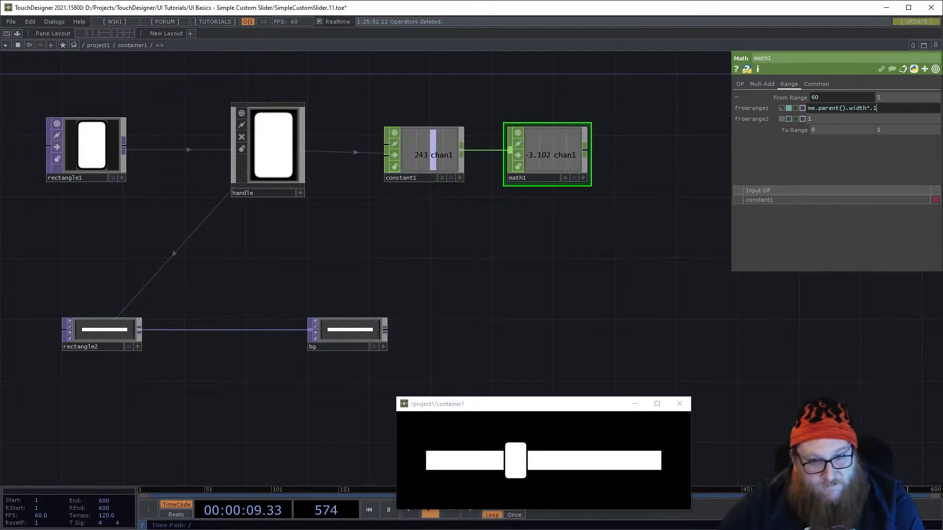
# - Reuse the lower limit's expression for math1's upper From Range limit, changing it to me.parent().width*.9
pyautogui.moveTo(808, 109); pyautogui.dragTo(938, 117)
pyautogui.hotkey('ctrl', 'c')
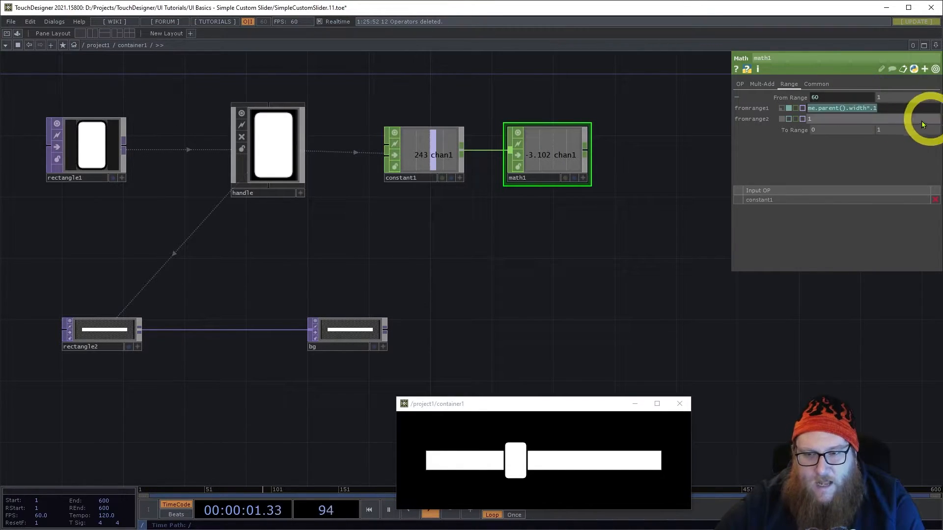
pyautogui.click(870, 119)
pyautogui.hotkey('ctrl', 'v')
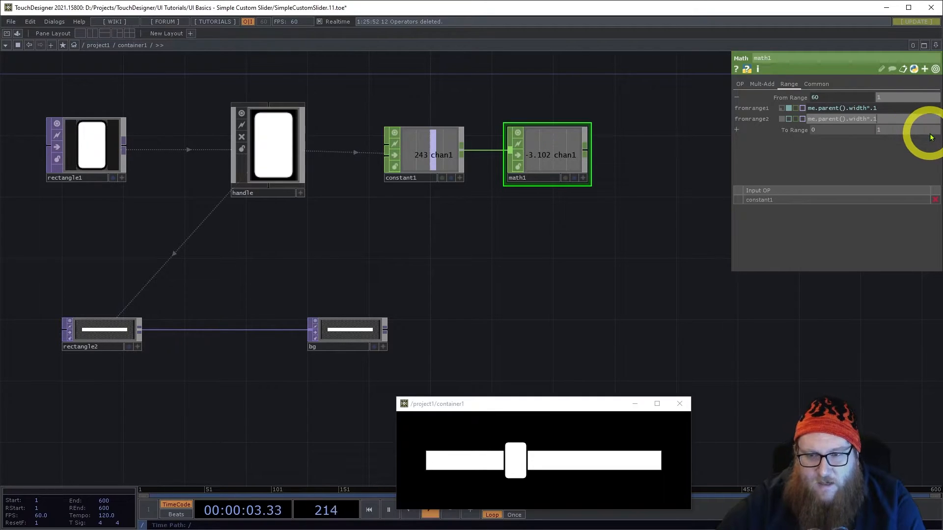
pyautogui.write('9')
pyautogui.press('Return')
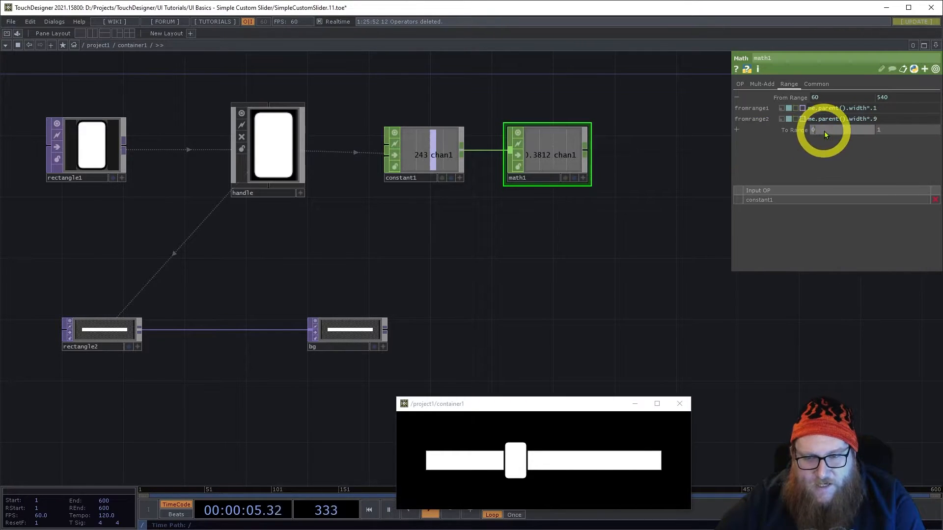
# - Set math1's upper To Range value to 100 and test the output by sliding the handle along the track
pyautogui.moveTo(903, 127); pyautogui.dragTo(738, 190)
pyautogui.write('0')
pyautogui.press('Return')
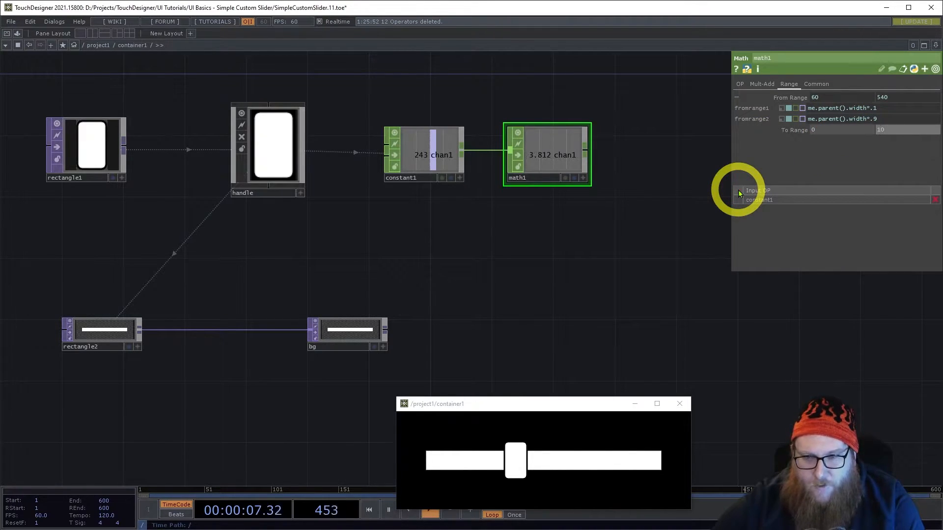
pyautogui.click(907, 130)
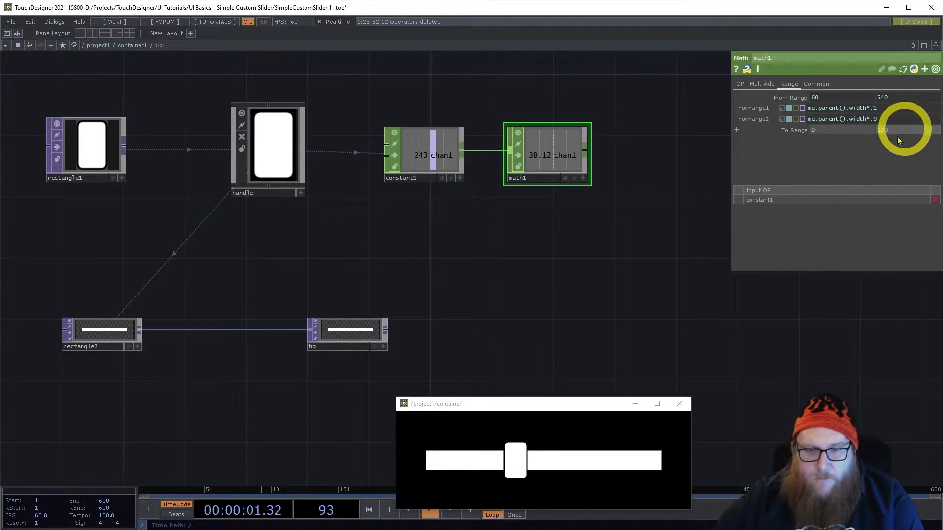
pyautogui.moveTo(518, 454); pyautogui.dragTo(737, 456)
pyautogui.click(519, 166)
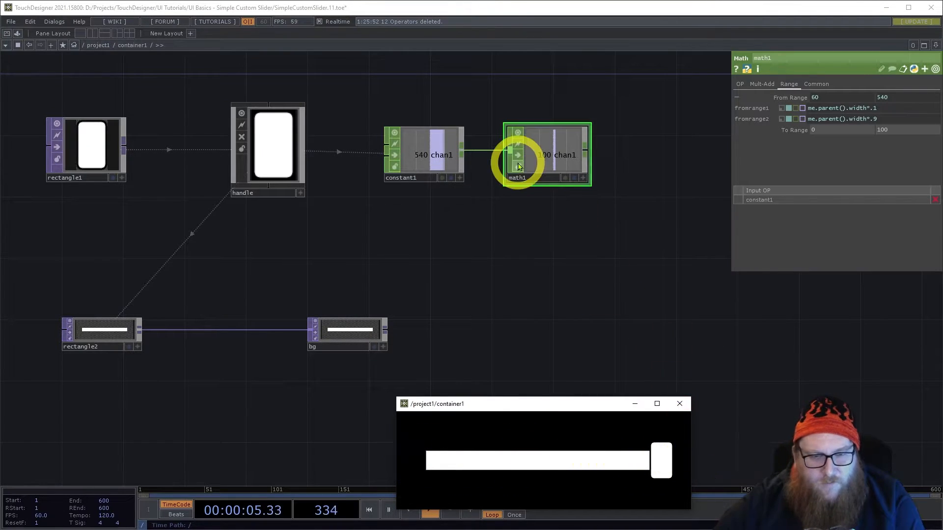
pyautogui.moveTo(662, 455); pyautogui.dragTo(608, 459)
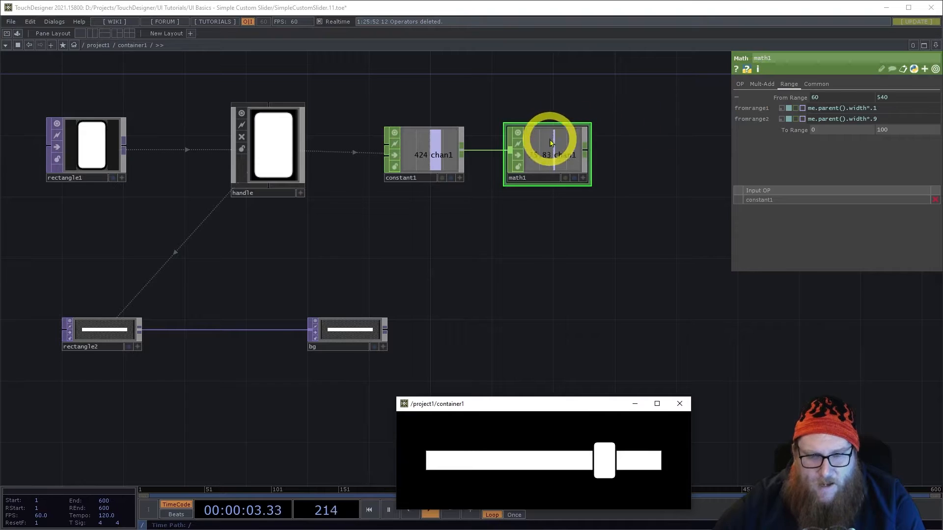
# - Set math1's Integer option to Round and test it by sliding the handle to the far end of the track
pyautogui.click(740, 84)
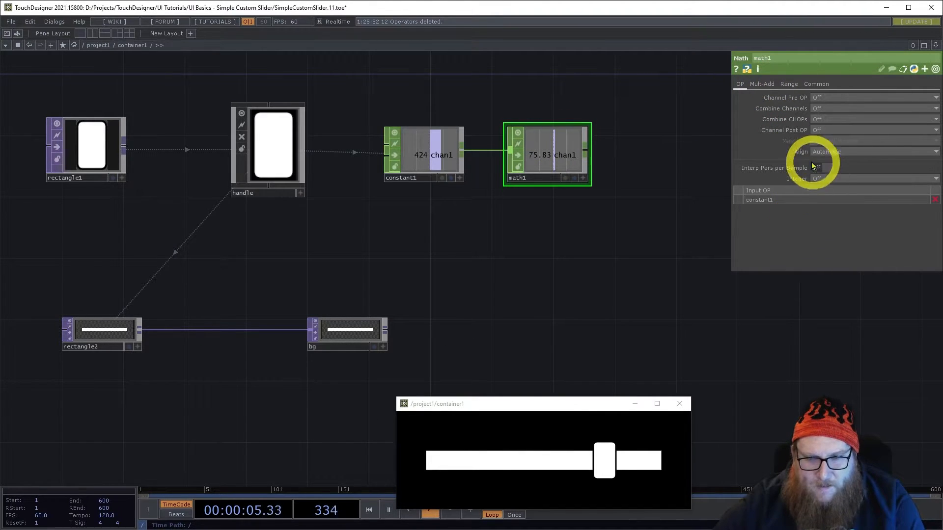
pyautogui.click(833, 179)
pyautogui.click(821, 212)
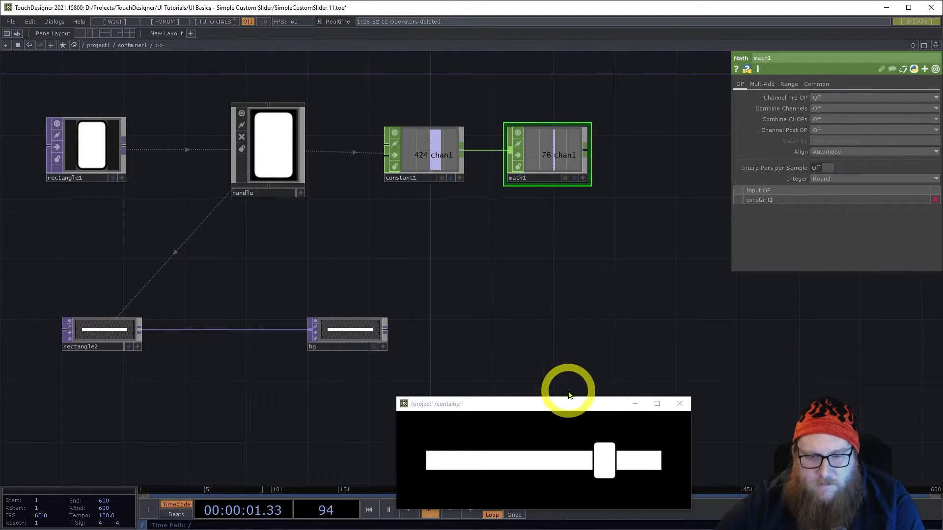
pyautogui.moveTo(605, 461); pyautogui.dragTo(696, 468)
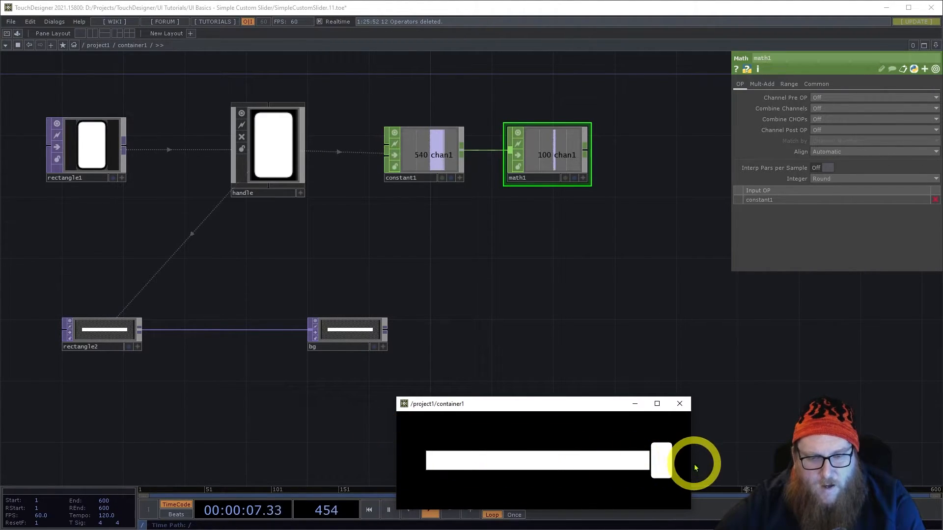
# - Add a Container COMP to the network just below the handle container
pyautogui.moveTo(529, 271); pyautogui.dragTo(557, 257)
pyautogui.click(297, 142)
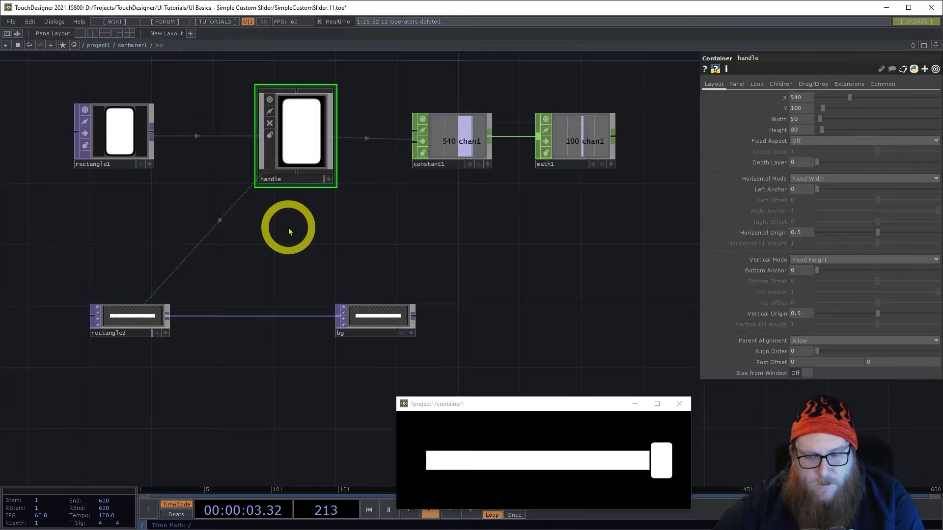
pyautogui.press('Tab')
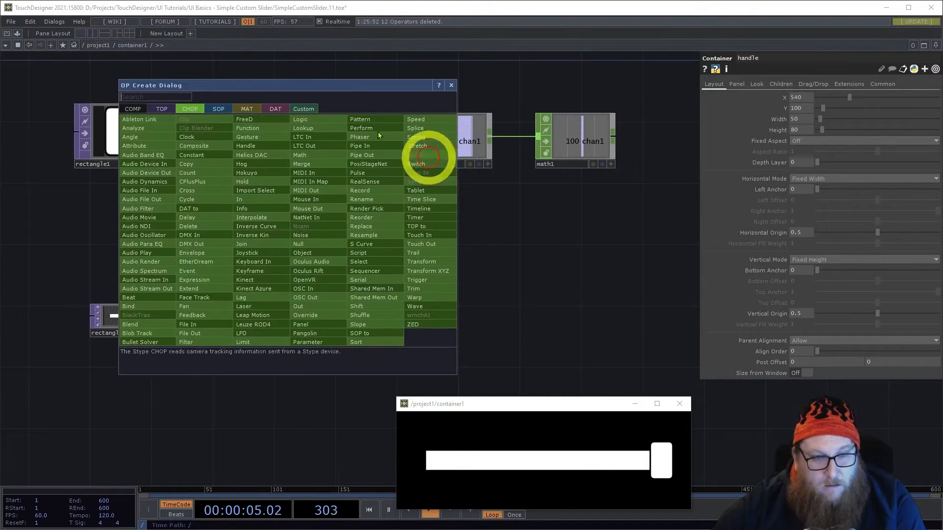
pyautogui.click(133, 109)
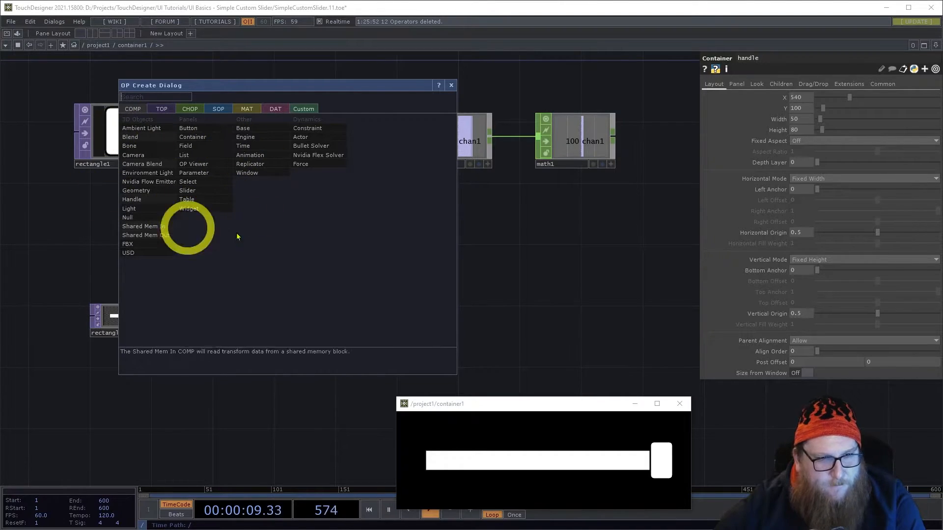
pyautogui.click(193, 137)
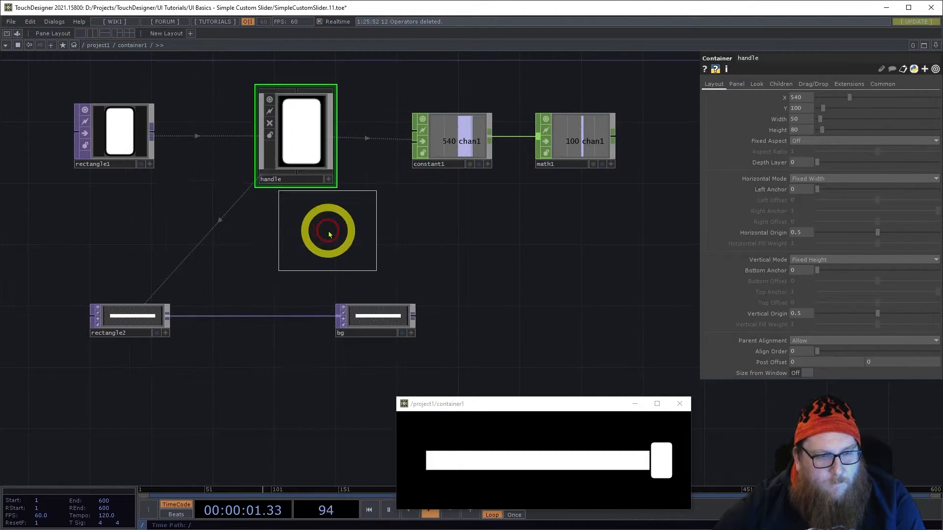
pyautogui.click(295, 241)
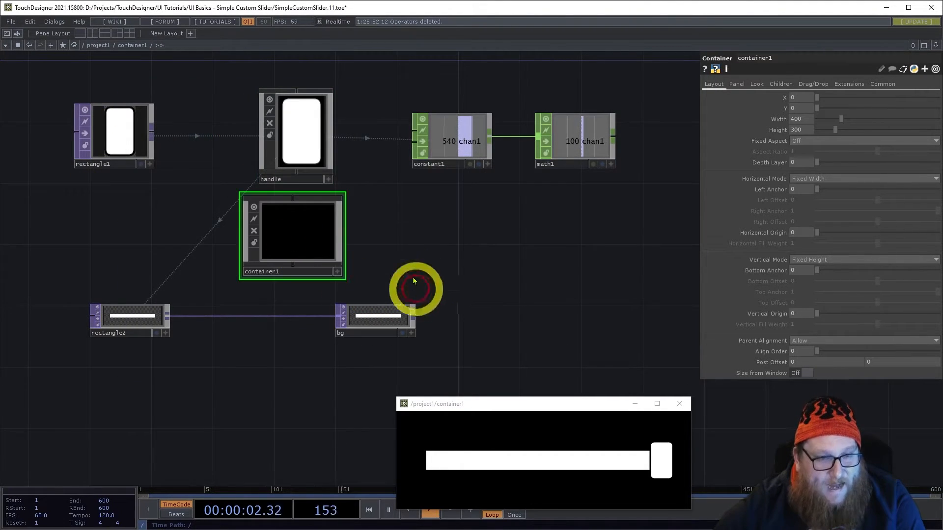
# - Rename the new container Label, connect it under the handle as its child and line it up beneath the handle
pyautogui.click(276, 273)
pyautogui.write('Labe')
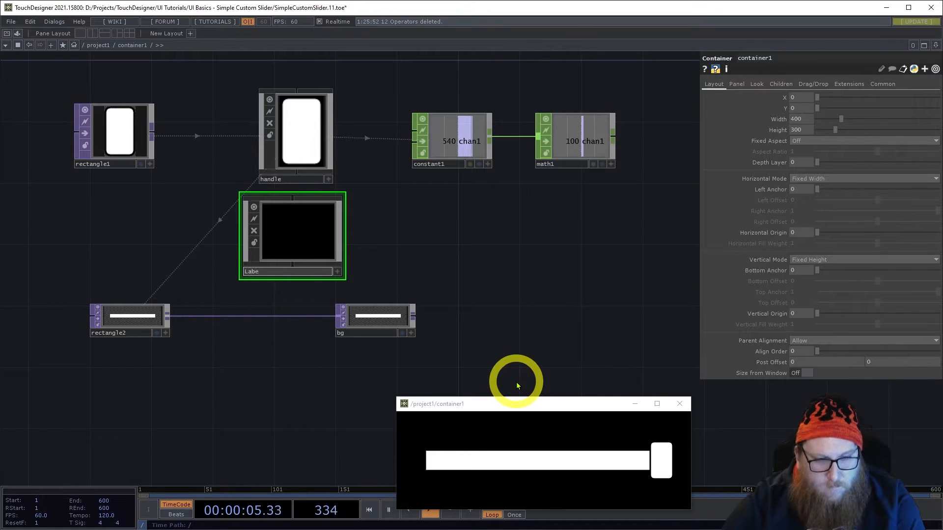
pyautogui.write('l')
pyautogui.press('Return')
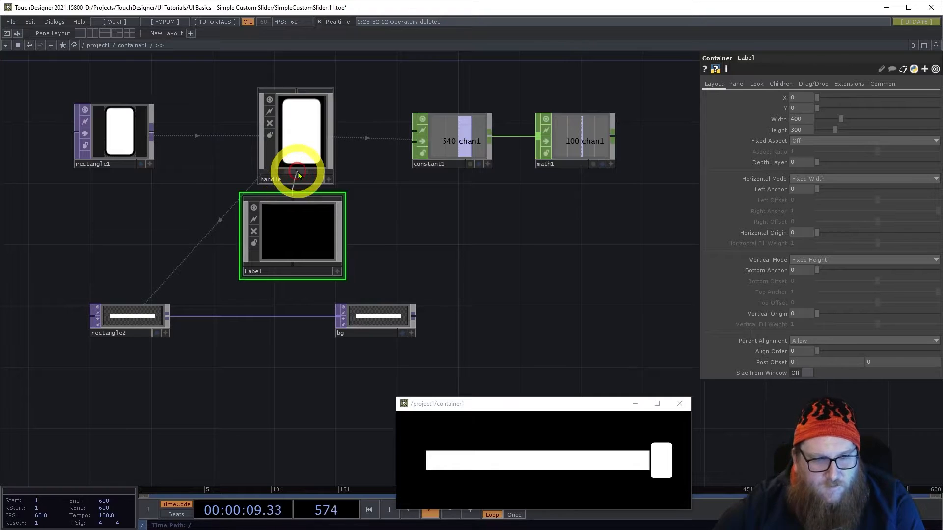
pyautogui.moveTo(285, 238); pyautogui.dragTo(289, 237)
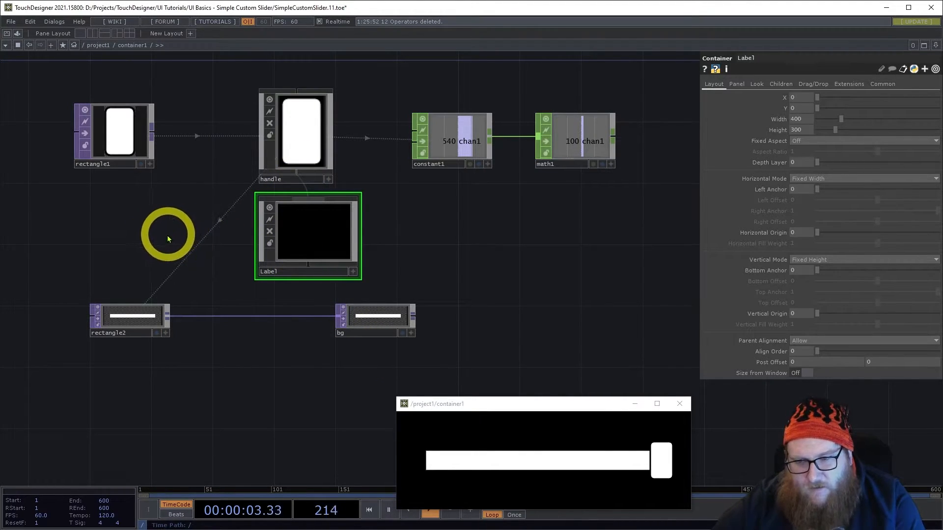
# - Add a Text TOP beside the Label container and assign it as Label's background TOP
pyautogui.press('Tab')
pyautogui.click(44, 120)
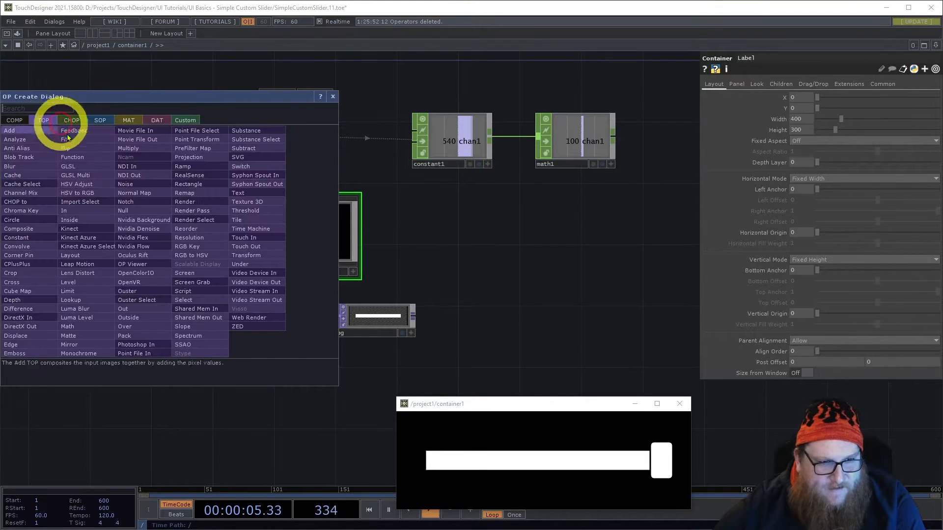
pyautogui.write('text')
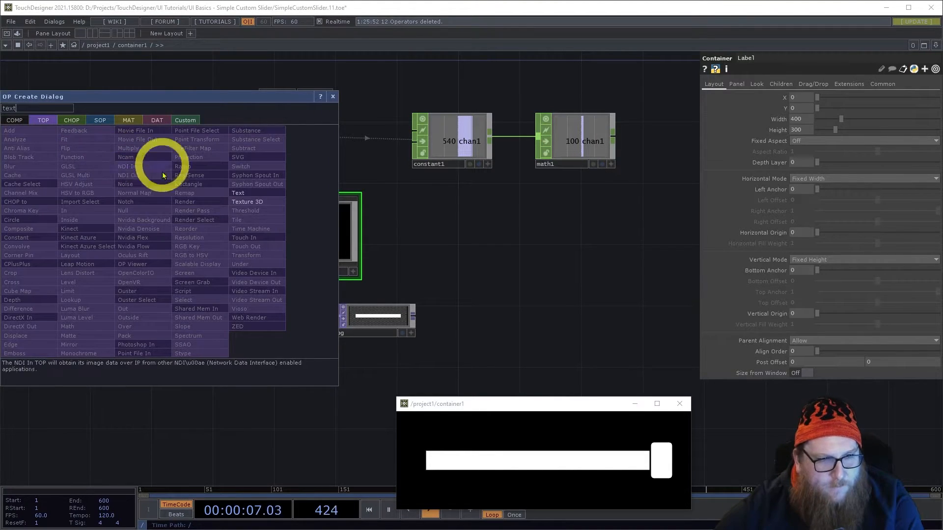
pyautogui.click(246, 192)
pyautogui.click(118, 231)
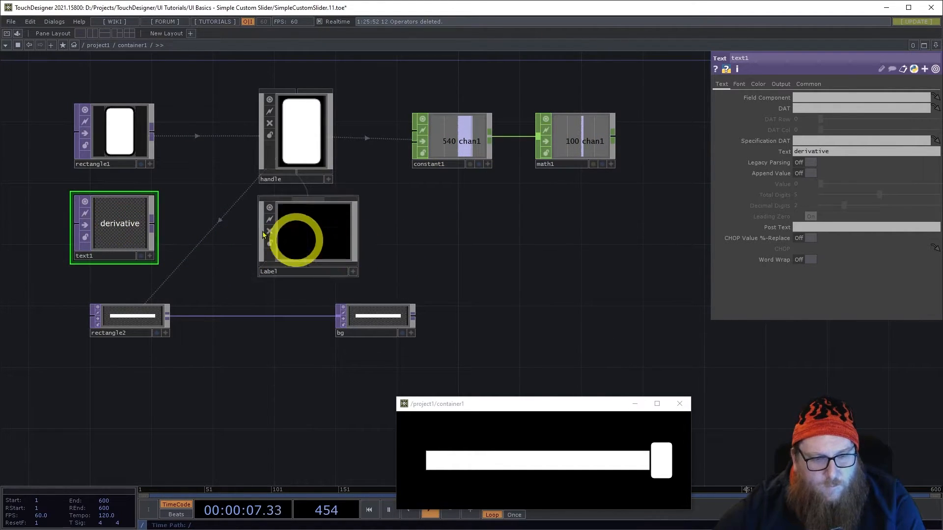
pyautogui.moveTo(114, 218); pyautogui.dragTo(314, 214)
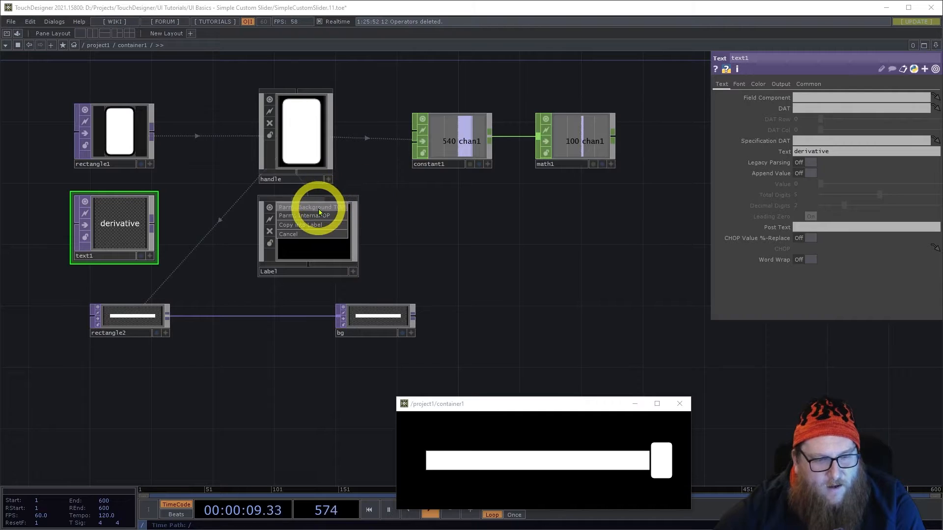
pyautogui.click(315, 208)
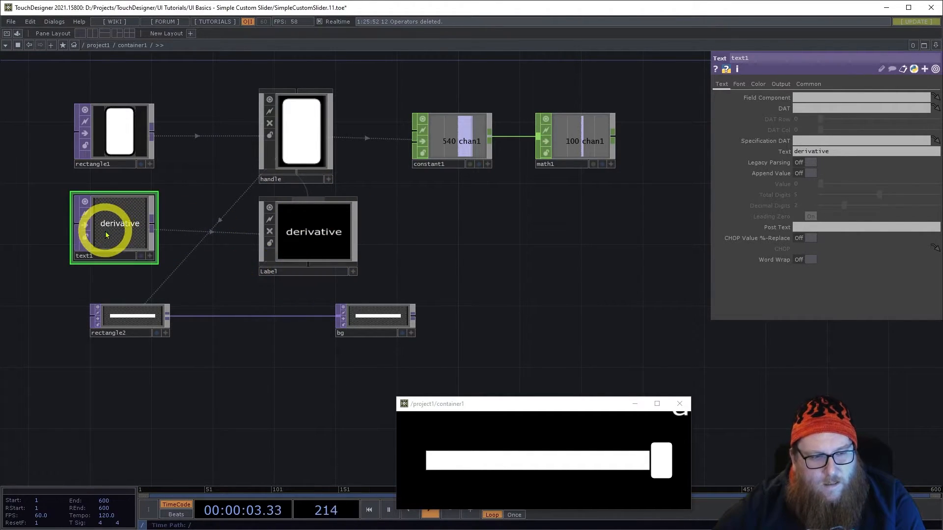
# - Set text1's resolution width to the Label container's width with the expression op('Label').width
pyautogui.click(808, 84)
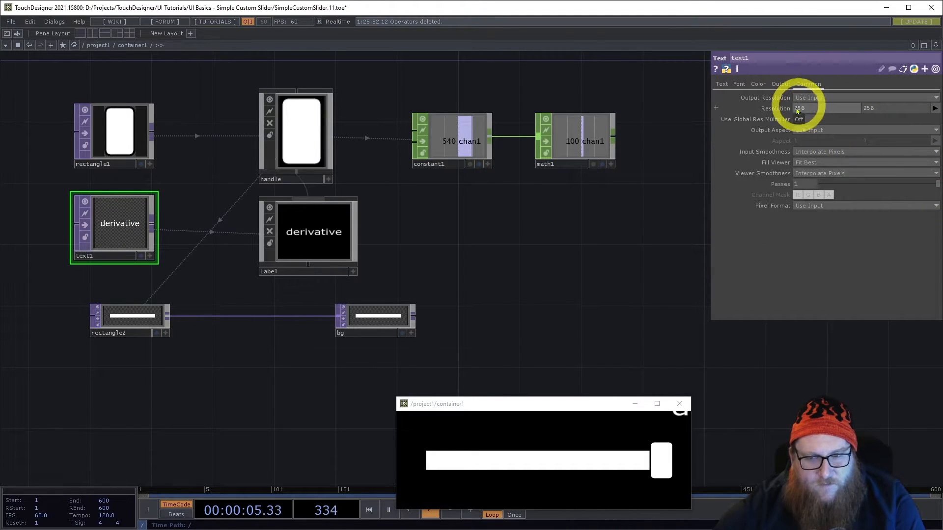
pyautogui.click(289, 275)
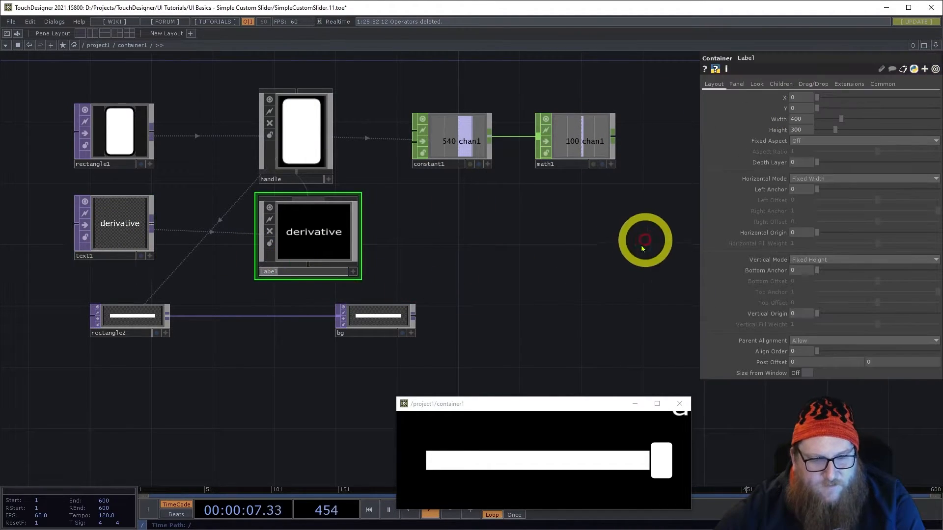
pyautogui.click(105, 226)
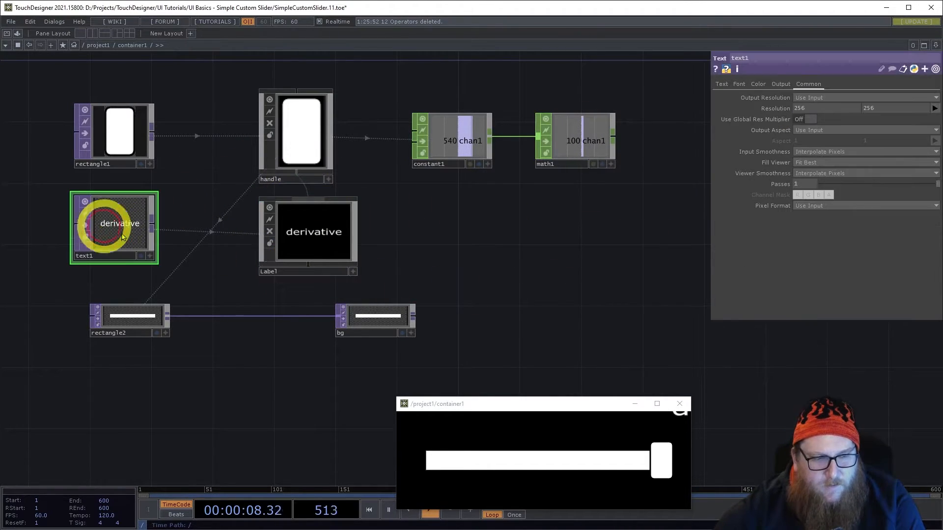
pyautogui.click(774, 108)
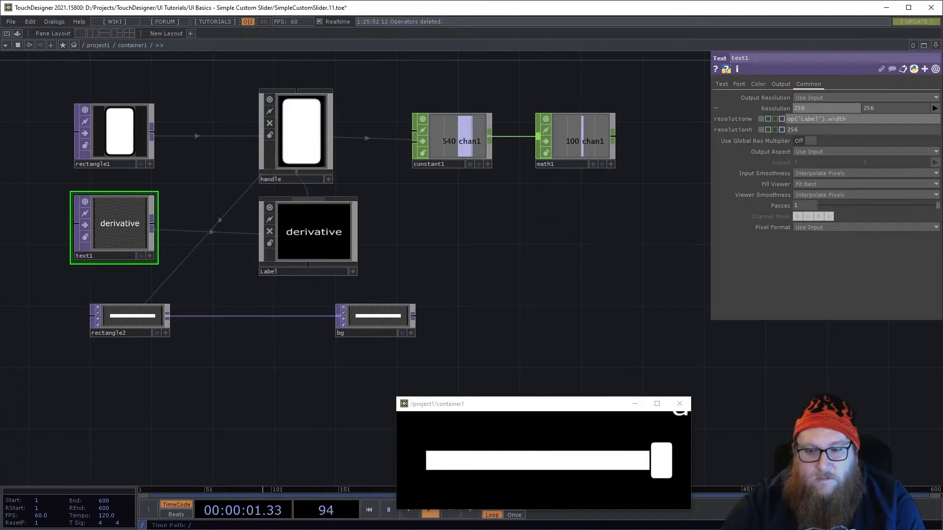
pyautogui.press('Return')
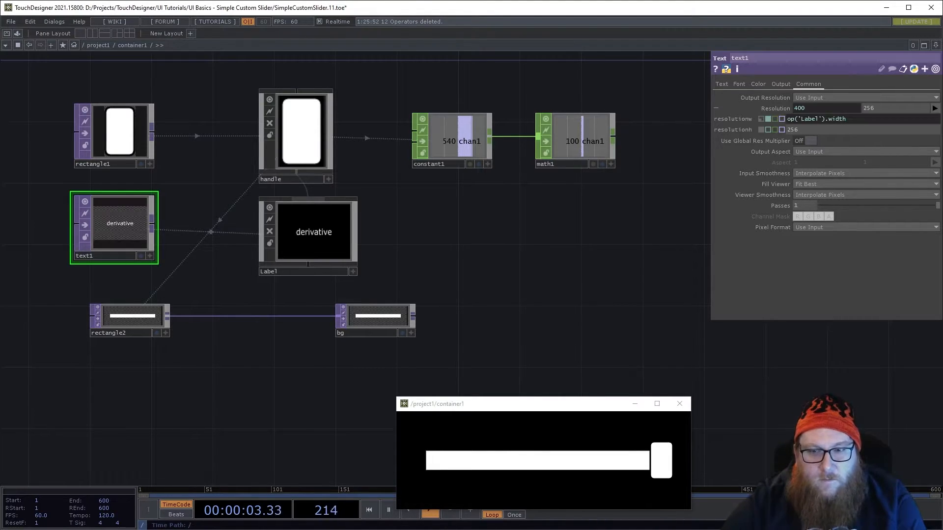
# - Copy the width expression into text1's resolution height and change it to op('Label').height
pyautogui.moveTo(859, 120); pyautogui.dragTo(694, 137)
pyautogui.hotkey('ctrl', 'c')
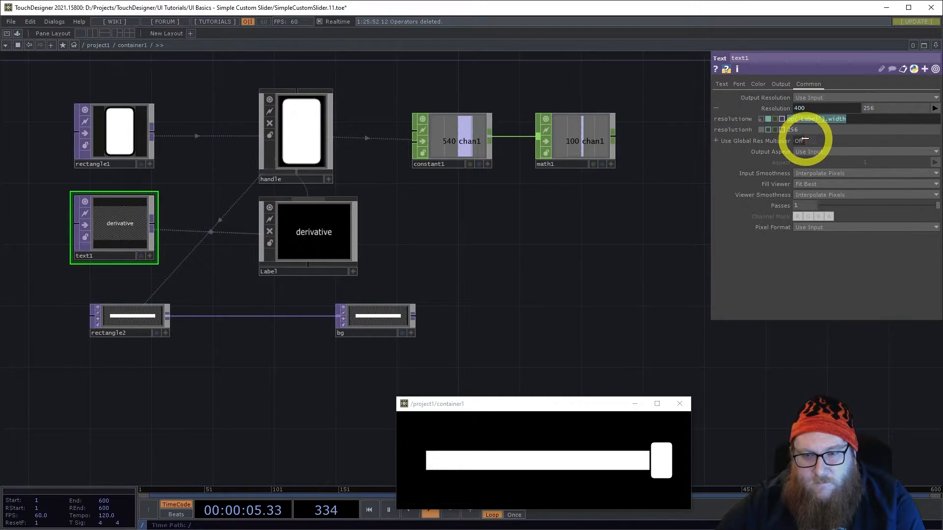
pyautogui.moveTo(806, 134); pyautogui.dragTo(760, 139)
pyautogui.hotkey('ctrl', 'v')
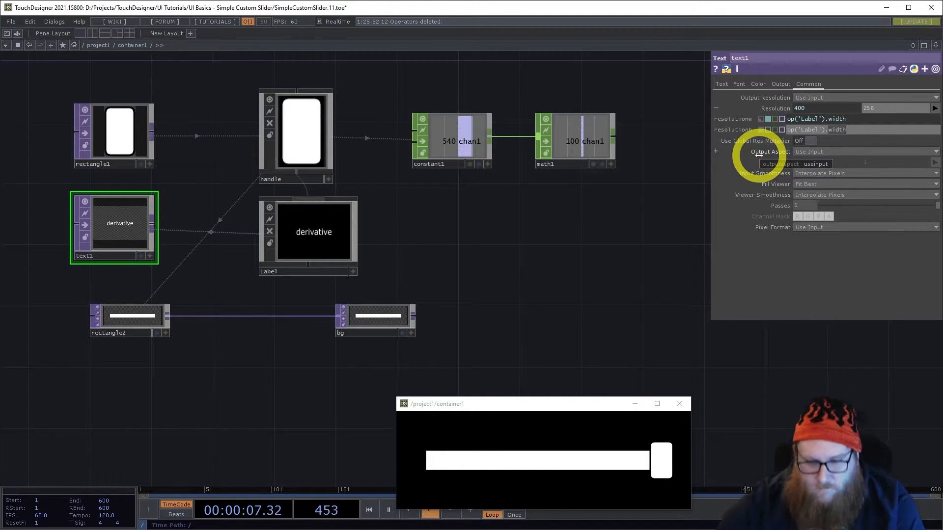
pyautogui.click(759, 154)
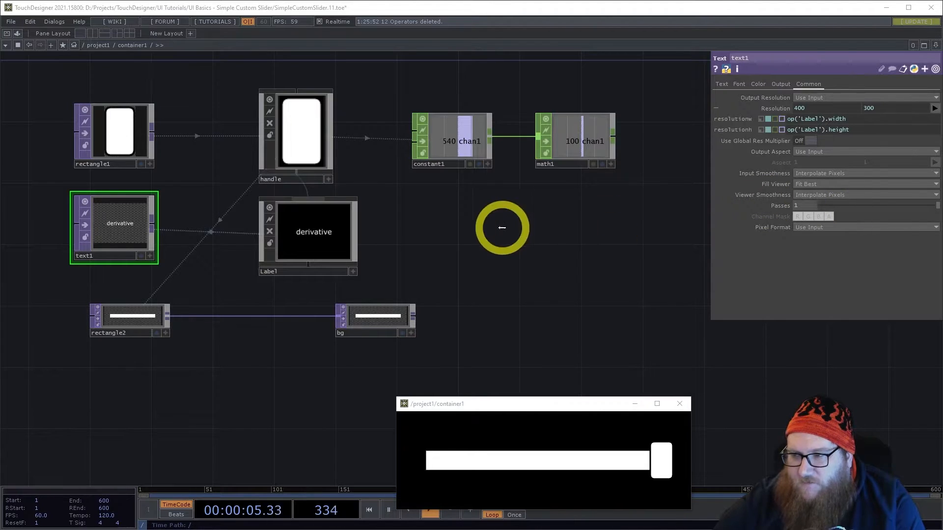
# - Set the Label container's width to 100 and its height to 50
pyautogui.click(319, 243)
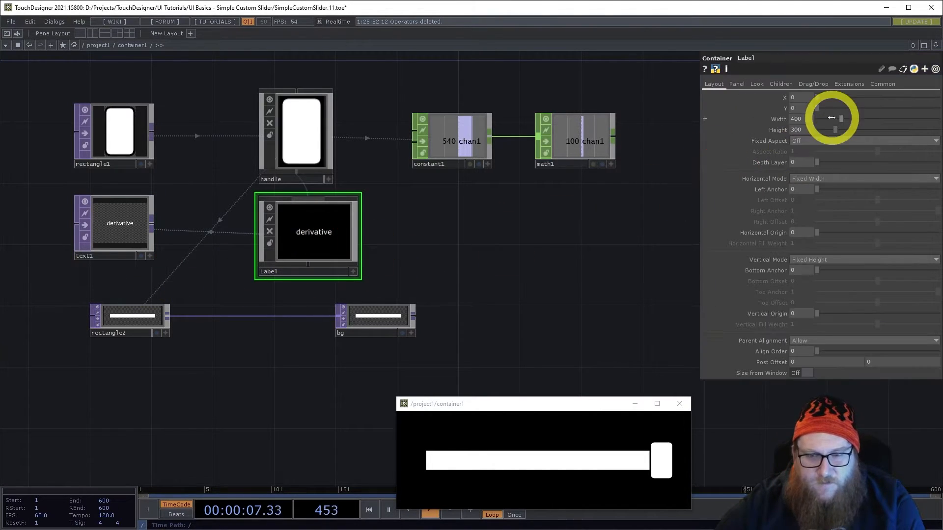
pyautogui.moveTo(806, 119); pyautogui.dragTo(665, 189)
pyautogui.write('1')
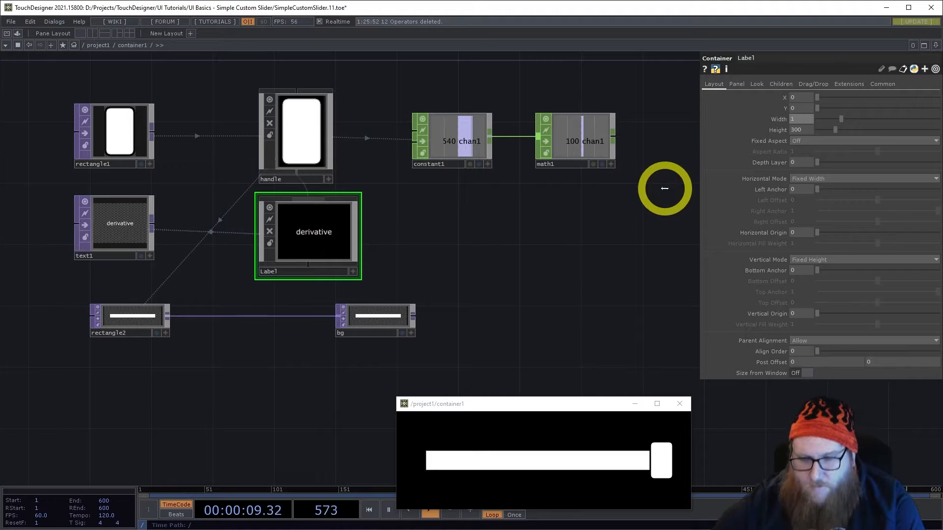
pyautogui.write('00')
pyautogui.press('Return')
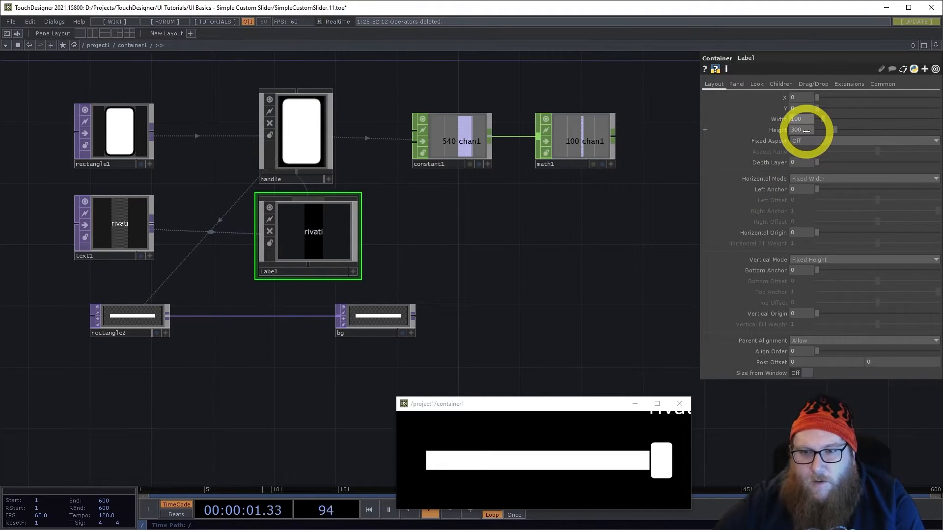
pyautogui.moveTo(806, 131); pyautogui.dragTo(697, 159)
pyautogui.write('50')
pyautogui.press('Return')
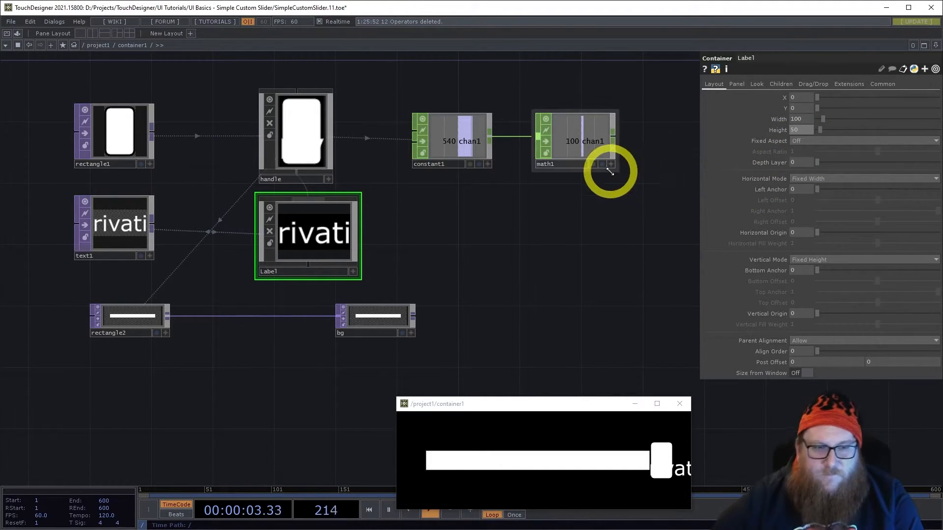
# - Drive text1's Text parameter with the expression op('math1')['chan1'], switching the parameter to expression mode
pyautogui.click(112, 219)
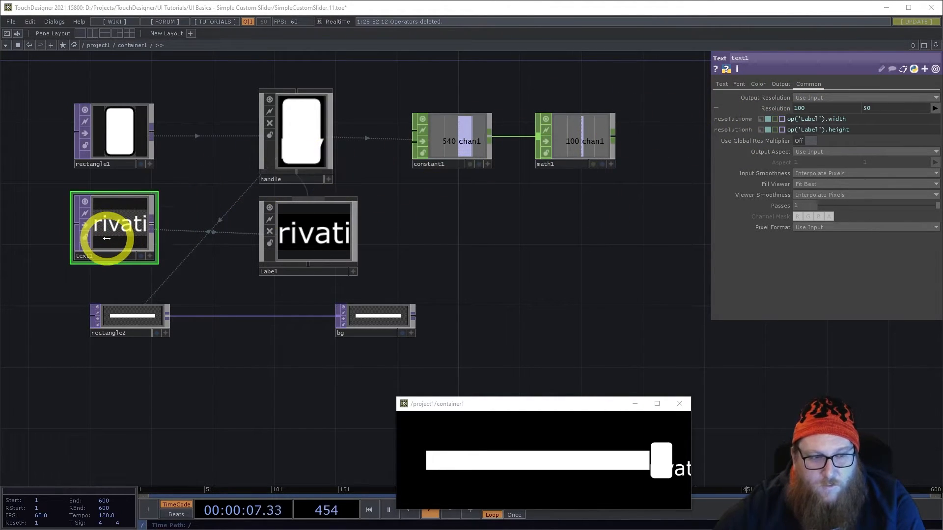
pyautogui.click(722, 84)
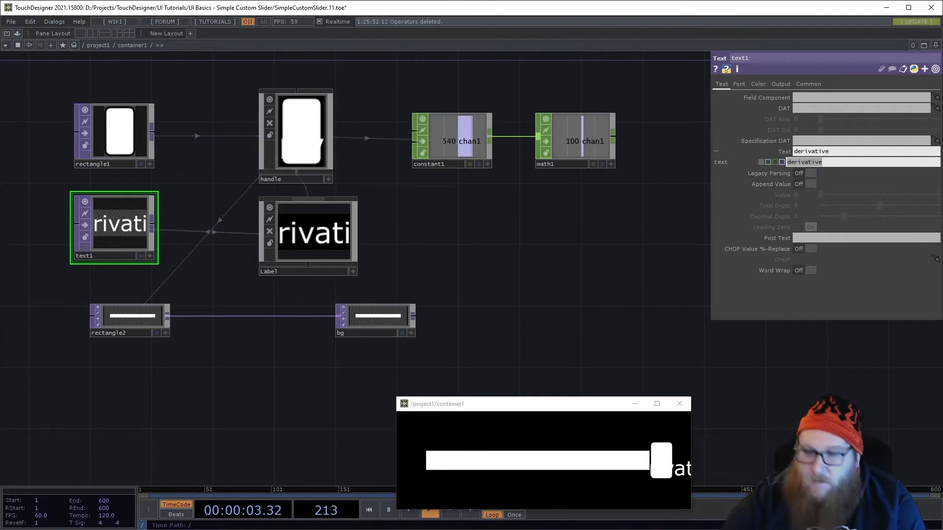
pyautogui.write('o')
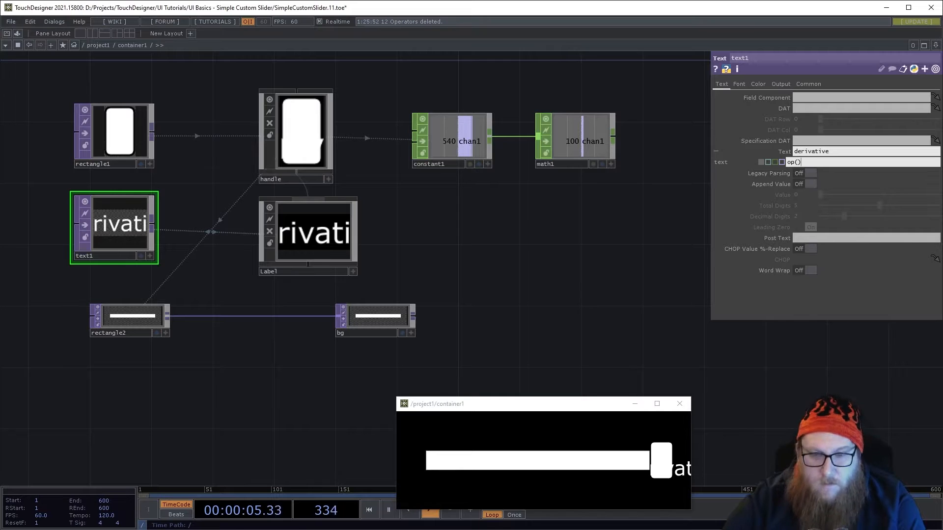
pyautogui.write("p('math1')")
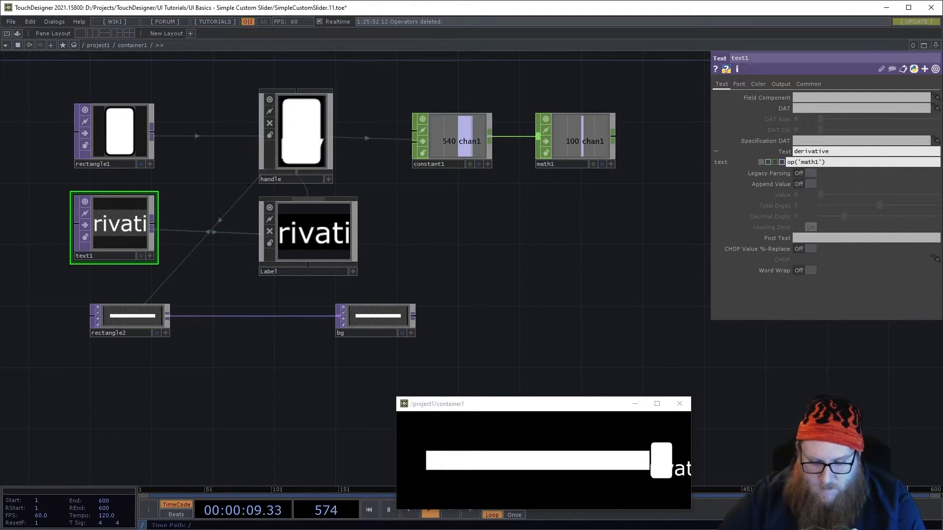
pyautogui.write('[')
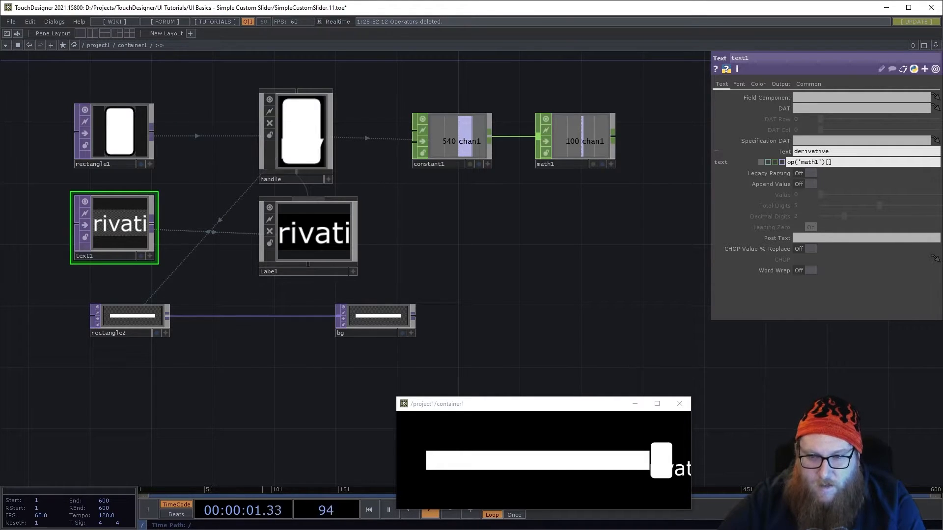
pyautogui.write("'chan1")
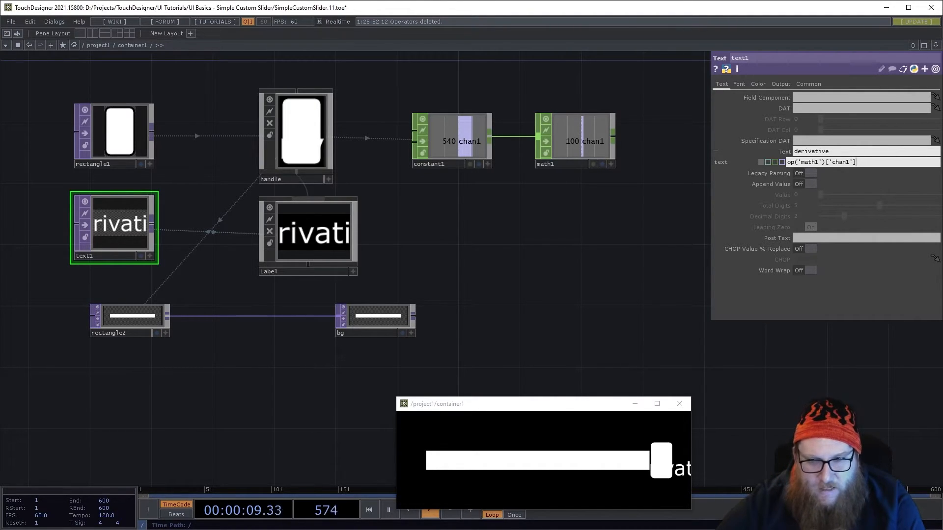
pyautogui.press('Return')
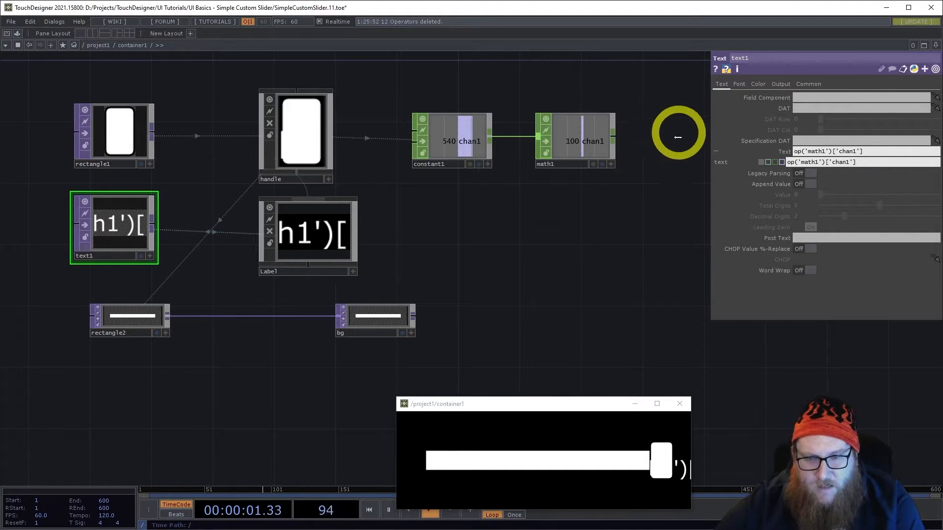
pyautogui.click(769, 162)
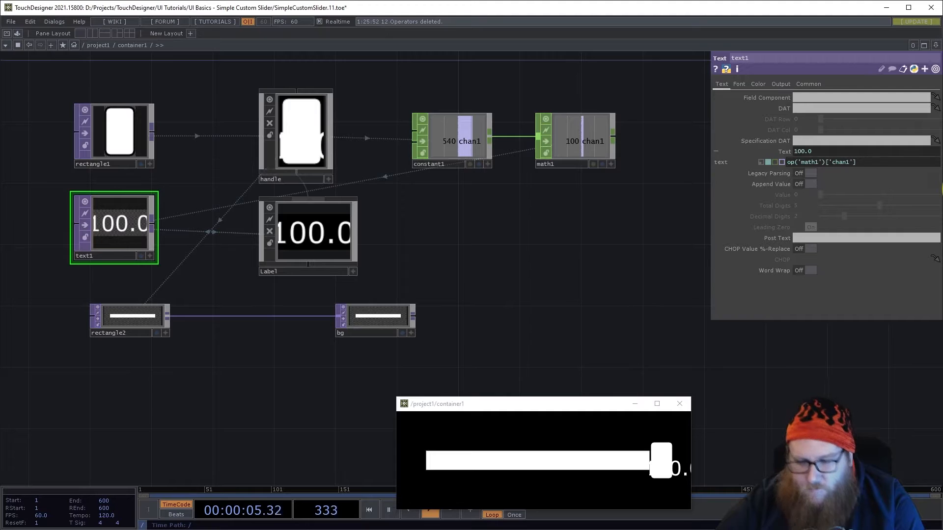
# - Wrap text1's text expression in int() so it reads int(op('math1')['chan1'])
pyautogui.write('int(')
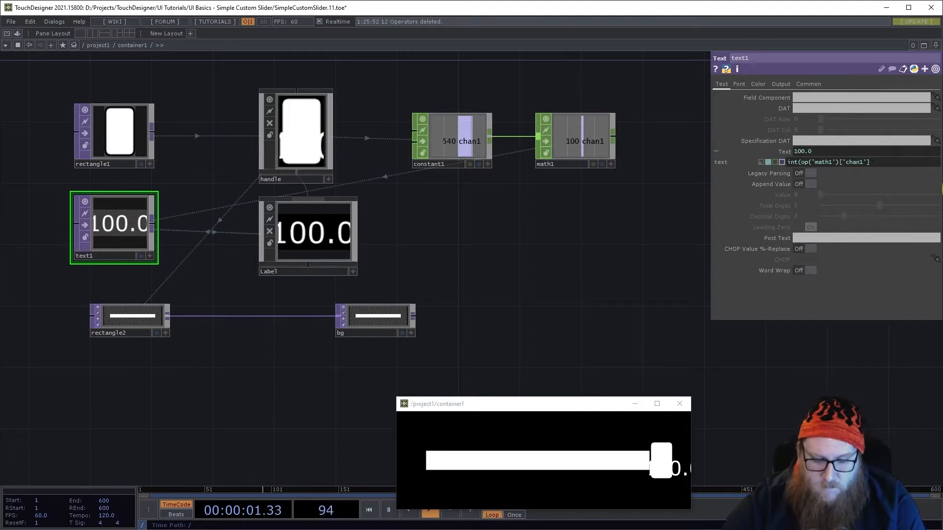
pyautogui.press('Left')
pyautogui.press('Left')
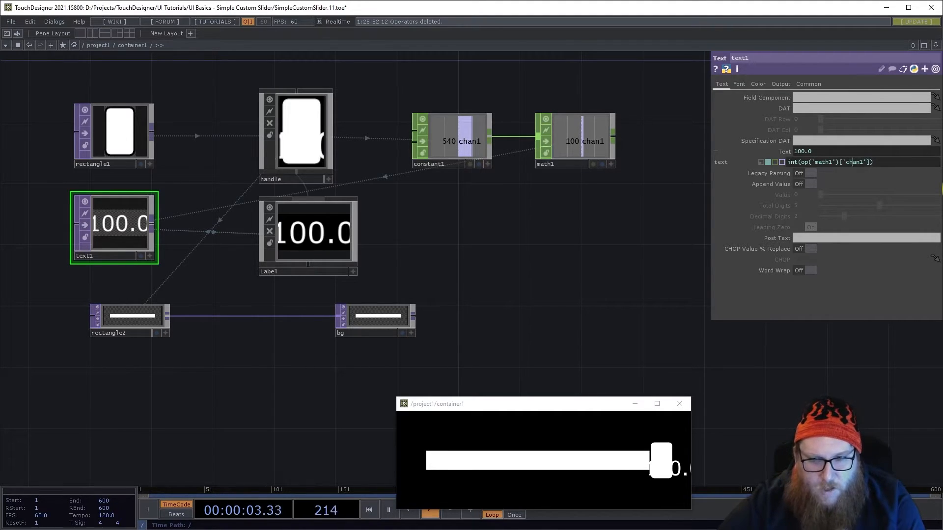
pyautogui.press('Return')
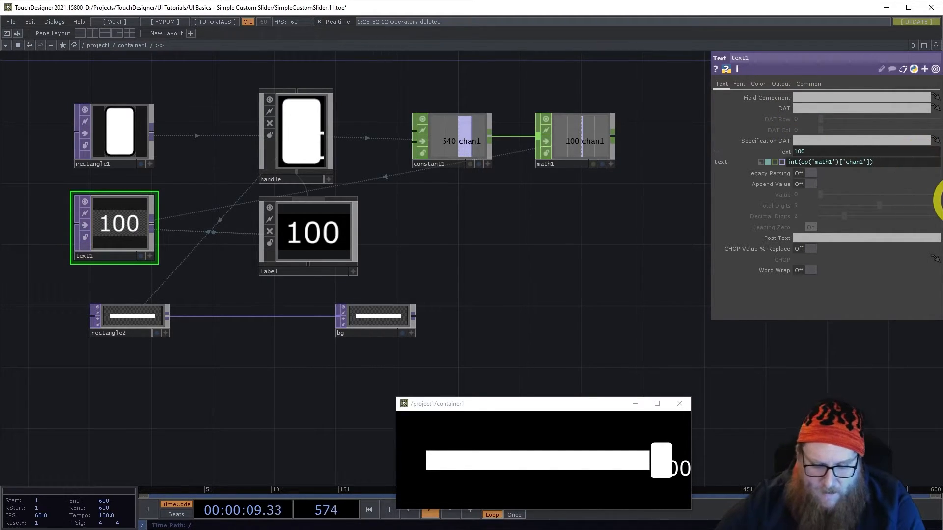
# - Convert text1's expression to a string and append a percent sign: str(int(op('math1')['chan1'])) + "%"
pyautogui.hotkey('ctrl', 'Left')
pyautogui.hotkey('ctrl', 'Left')
pyautogui.write('str(')
pyautogui.hotkey('ctrl', 'Right')
pyautogui.hotkey('ctrl', 'Right')
pyautogui.hotkey('ctrl', 'Right')
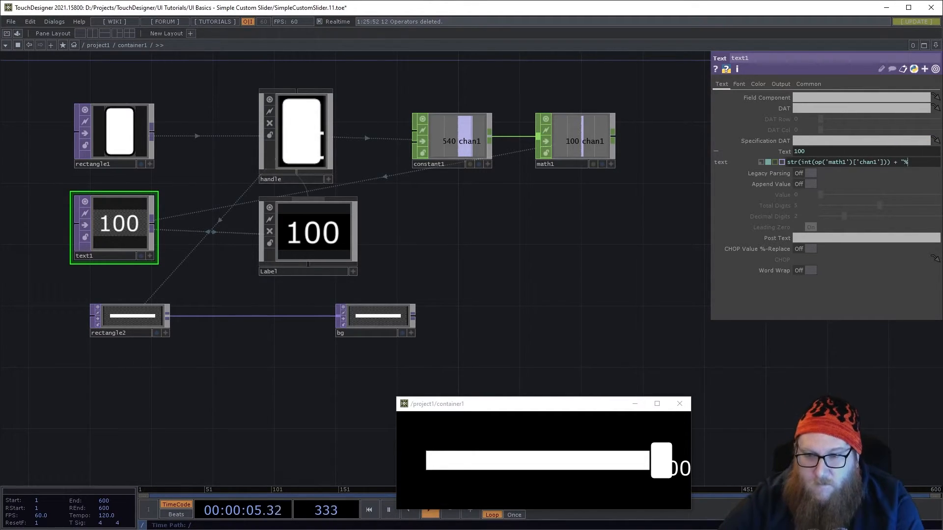
pyautogui.press('Return')
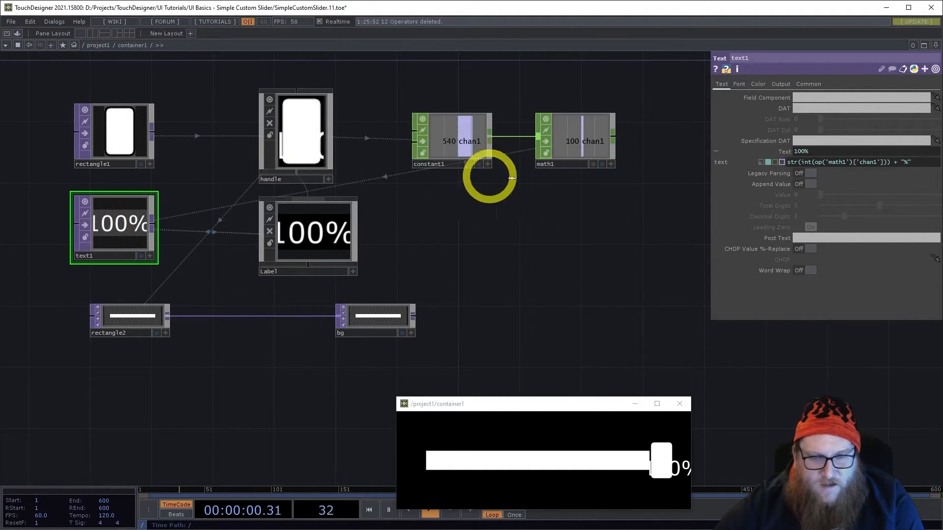
# - Set text1's Font Size X to 15 and line up the Label node beneath the handle node
pyautogui.click(740, 84)
pyautogui.click(806, 184)
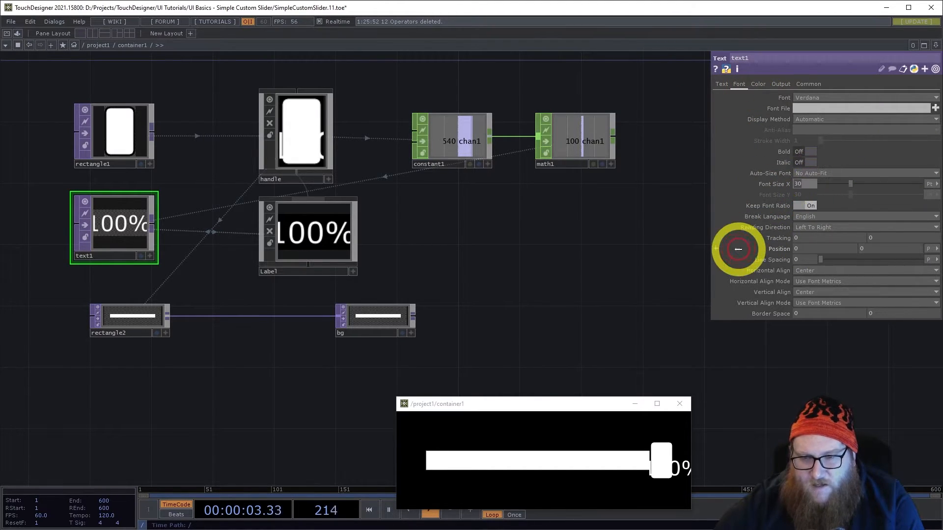
pyautogui.write('15')
pyautogui.press('Return')
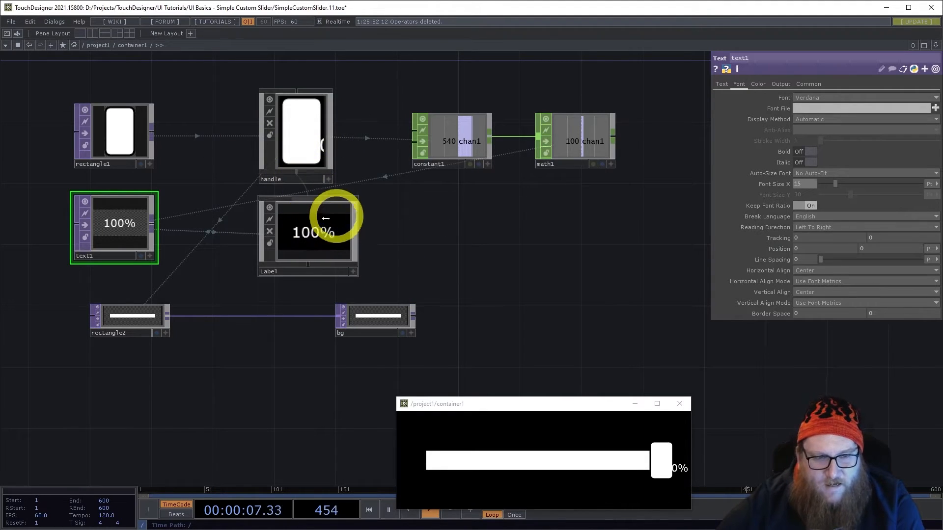
pyautogui.click(322, 248)
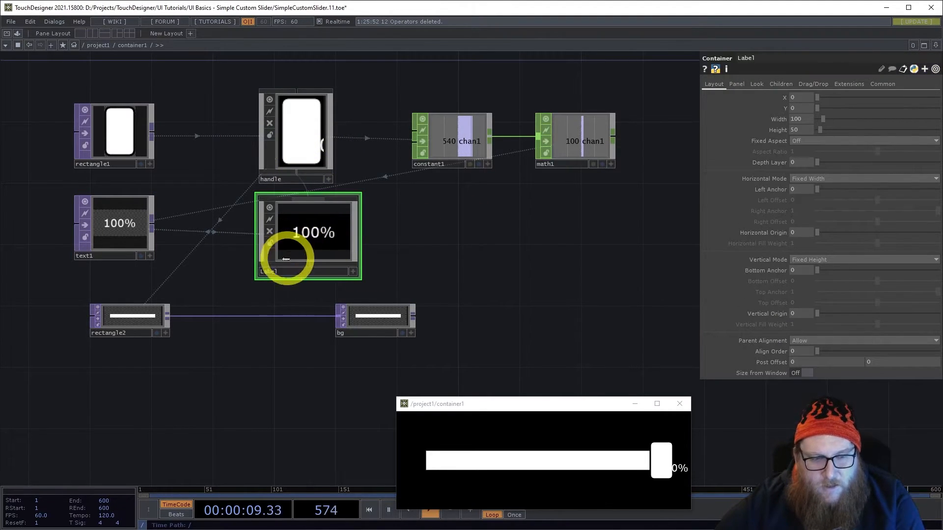
pyautogui.moveTo(345, 244); pyautogui.dragTo(330, 244)
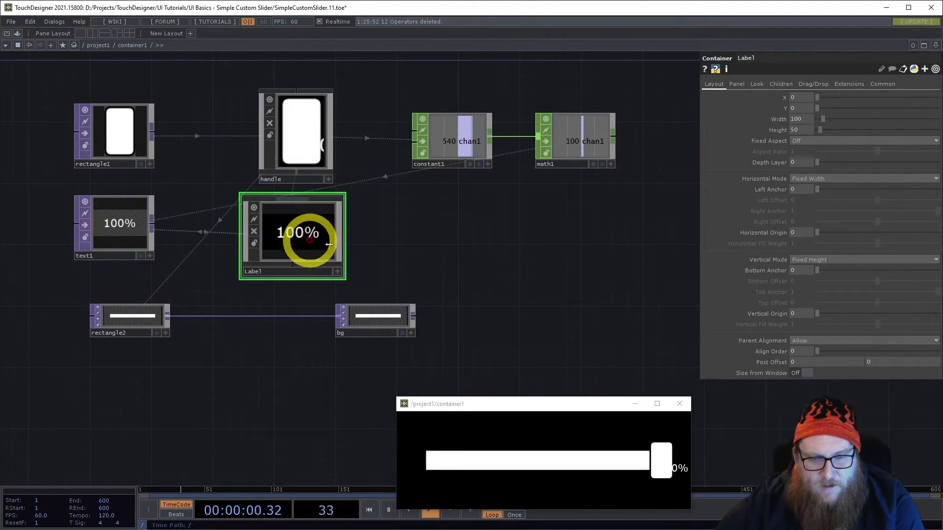
# - Set Label's X to the expression op('handle').width/2 and slide the handle along the track in the viewer to test it
pyautogui.click(782, 97)
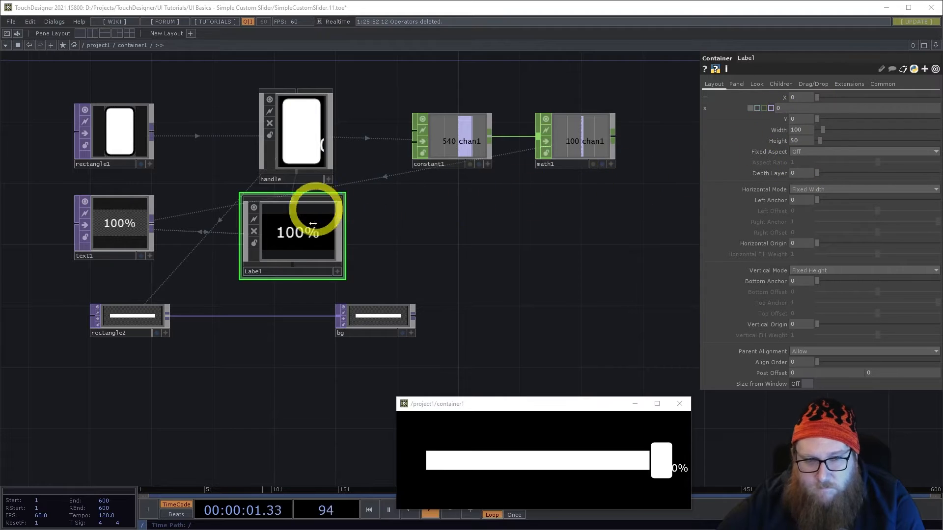
pyautogui.moveTo(799, 107); pyautogui.dragTo(743, 173)
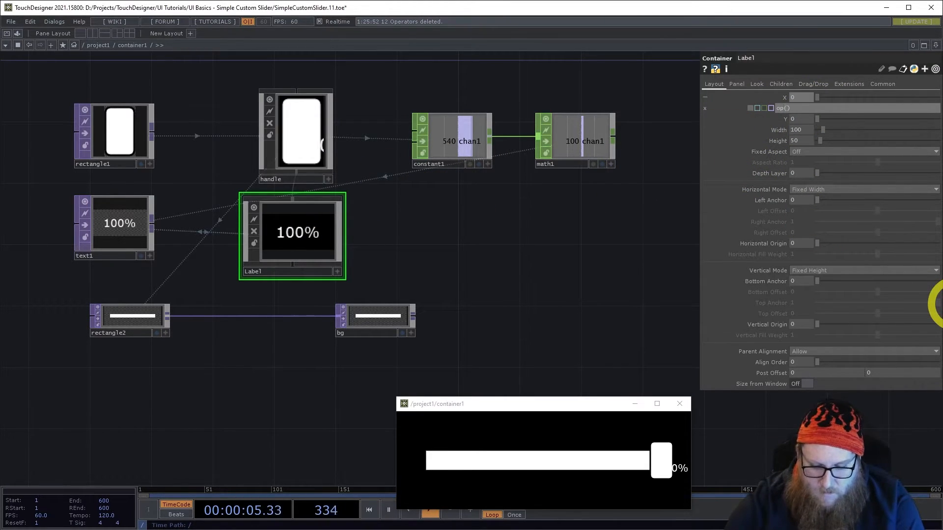
pyautogui.write("op('h")
pyautogui.press('BackSpace')
pyautogui.press('BackSpace')
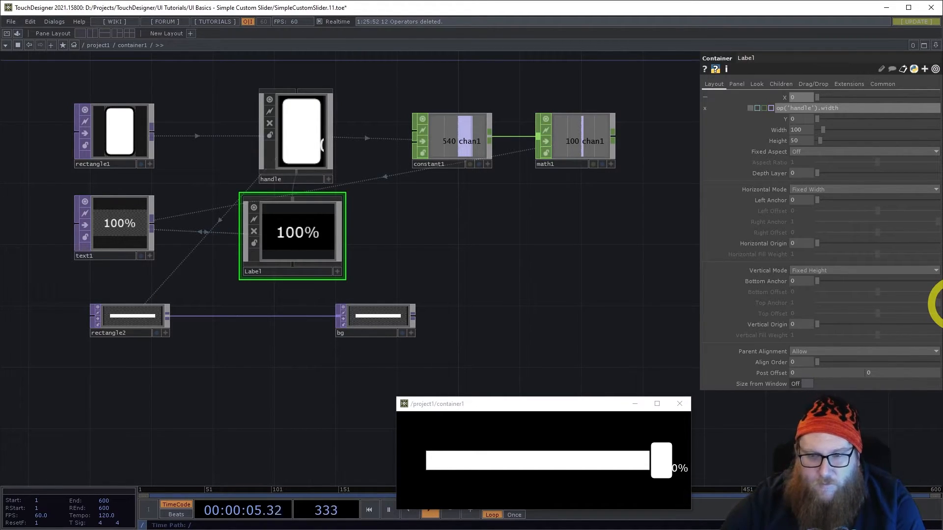
pyautogui.press('Return')
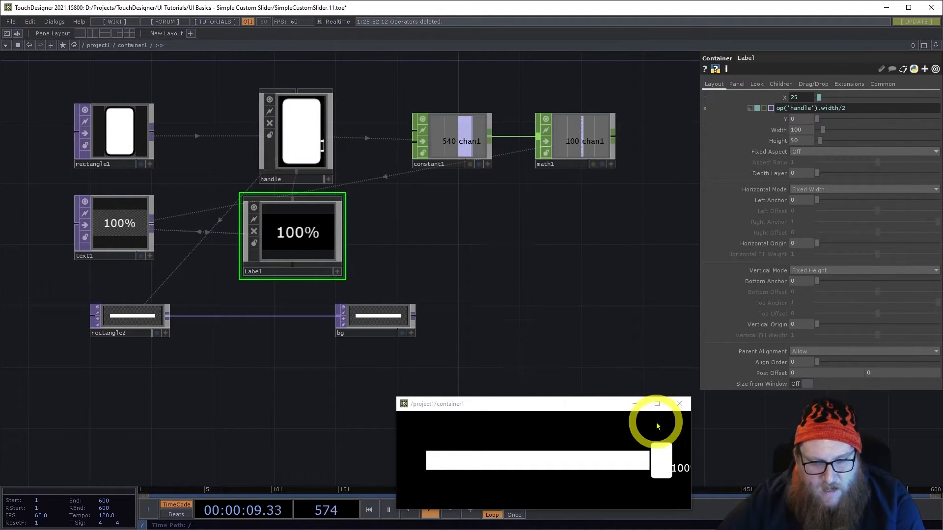
pyautogui.moveTo(662, 459); pyautogui.dragTo(533, 459)
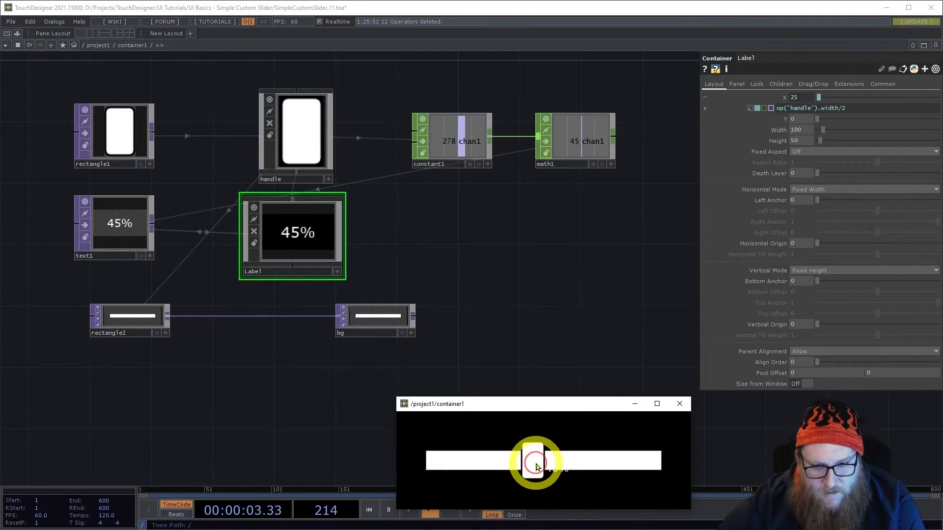
pyautogui.moveTo(531, 451)
pyautogui.mouseDown()
pyautogui.moveTo(545, 456)
pyautogui.moveTo(519, 454)
pyautogui.mouseUp()
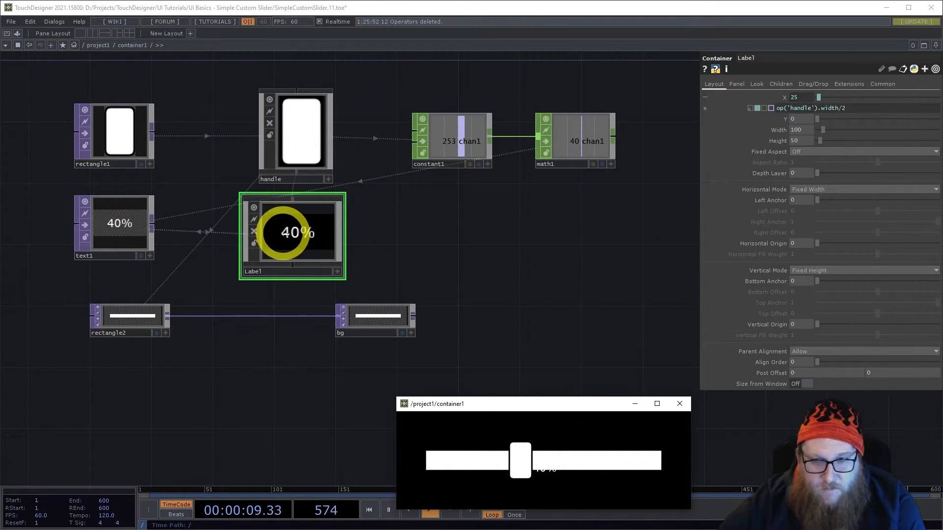
# - Set Label's Y to the expression op('handle').height + 30 and test it by sliding the handle
pyautogui.click(786, 119)
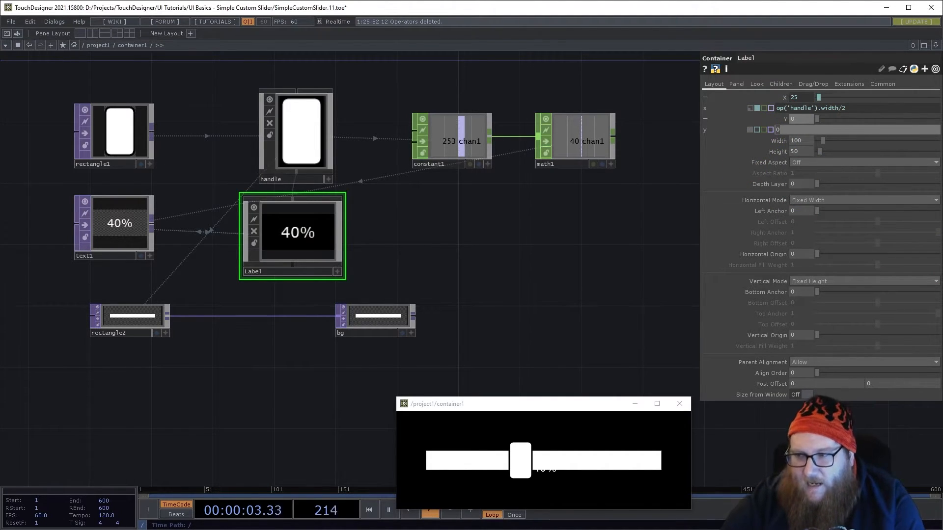
pyautogui.write('op()')
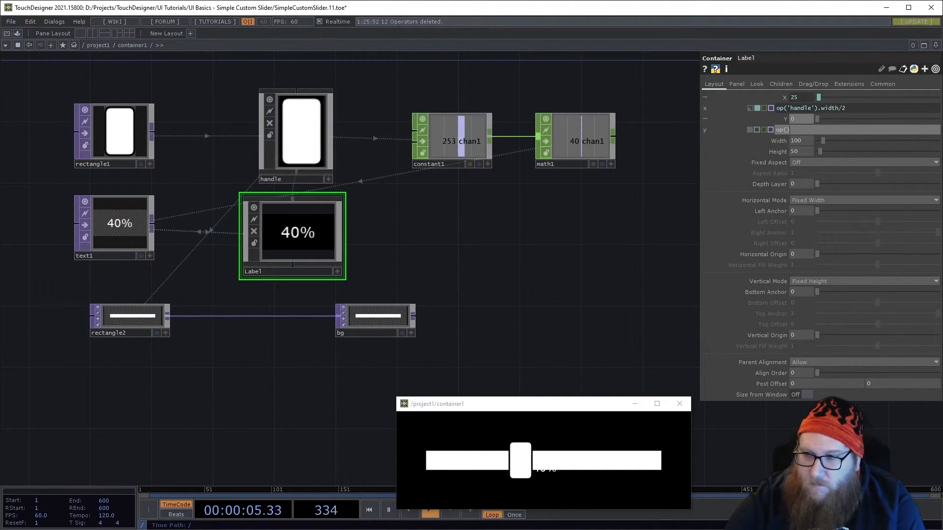
pyautogui.write("''")
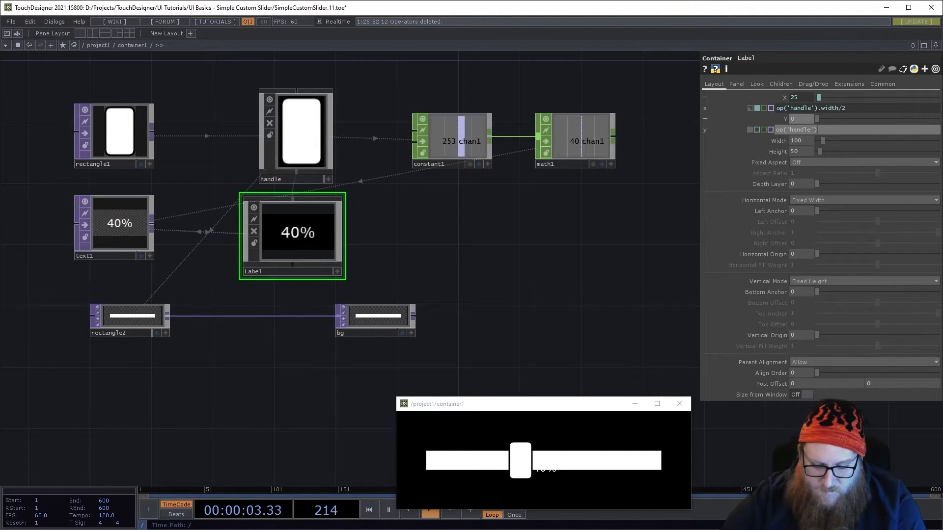
pyautogui.write('ght')
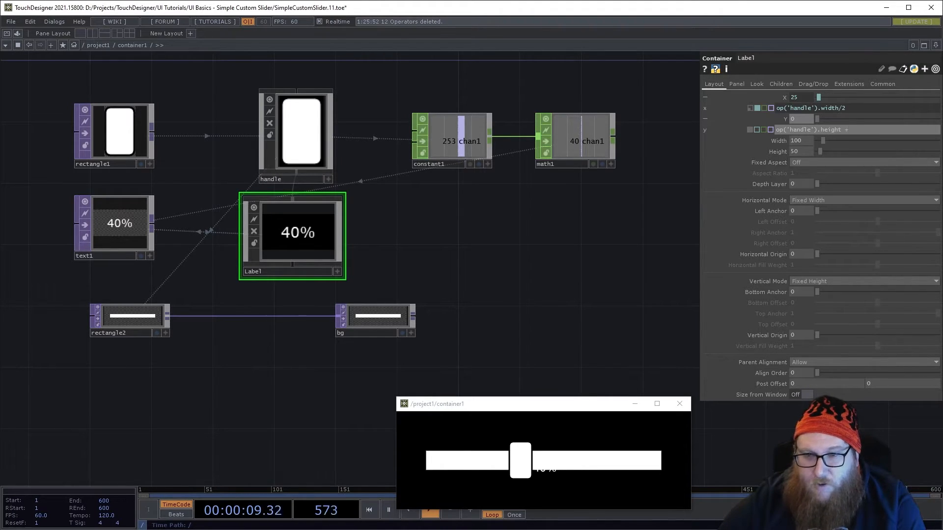
pyautogui.write(' + 30')
pyautogui.press('Return')
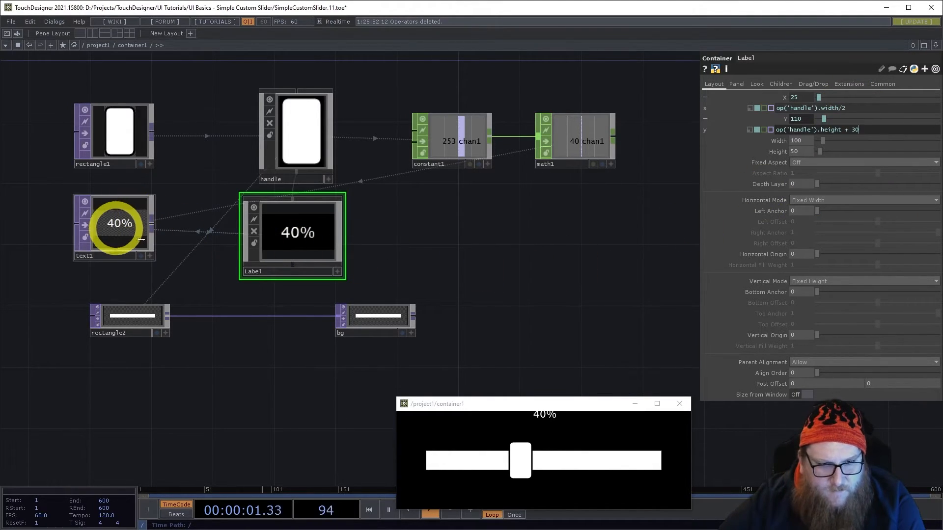
pyautogui.moveTo(521, 461); pyautogui.dragTo(484, 472)
# - Set the Label container's Horizontal Origin and Vertical Origin to .5
pyautogui.click(296, 240)
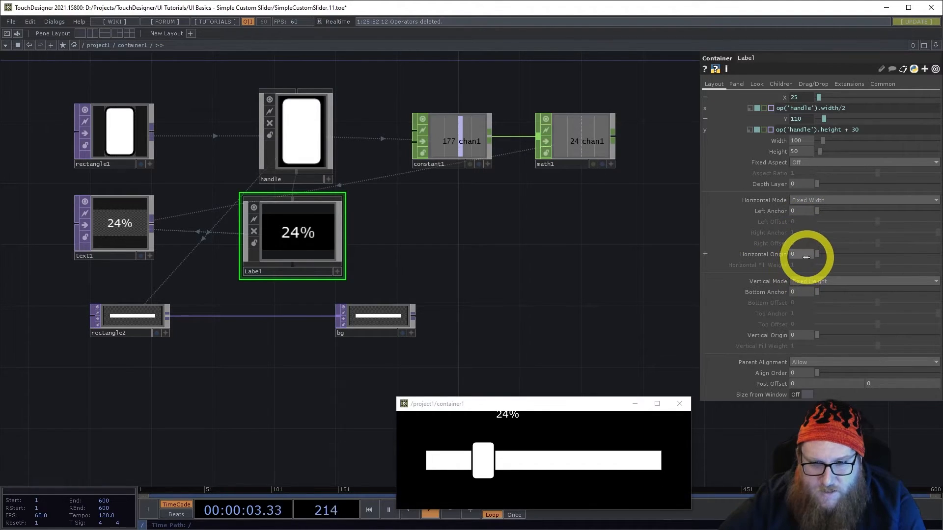
pyautogui.write('5')
pyautogui.press('Return')
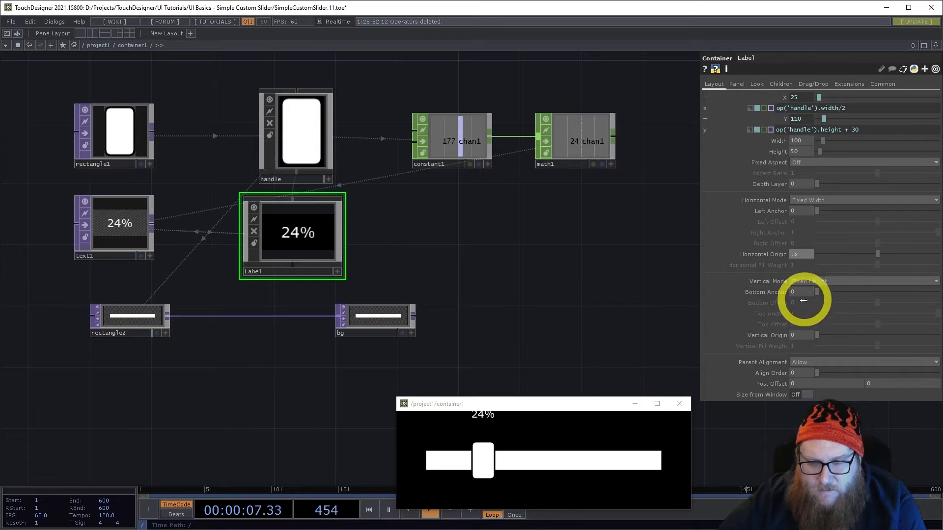
pyautogui.click(800, 336)
pyautogui.write('.5')
pyautogui.press('Return')
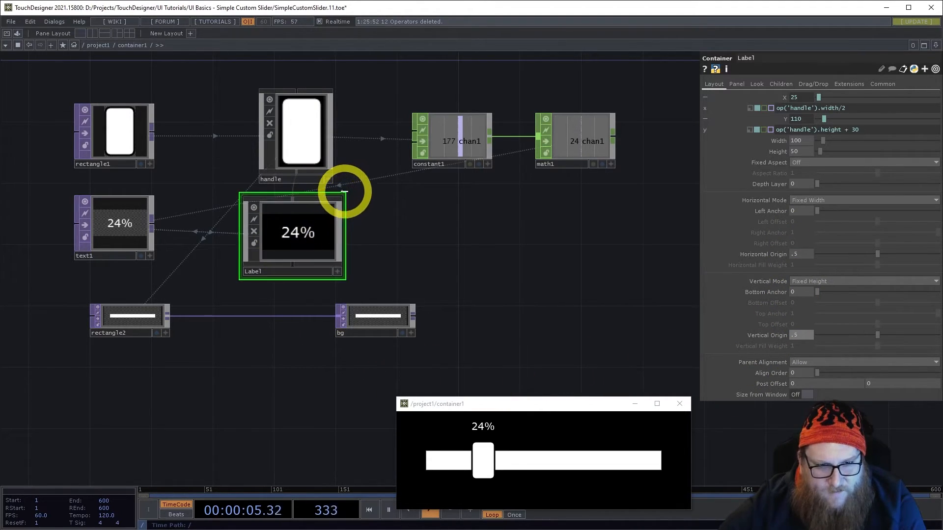
# - Reduce the height of the Label node's tile and test the centred label by sliding the handle to the track's far end in the viewer
pyautogui.moveTo(343, 193); pyautogui.dragTo(344, 211)
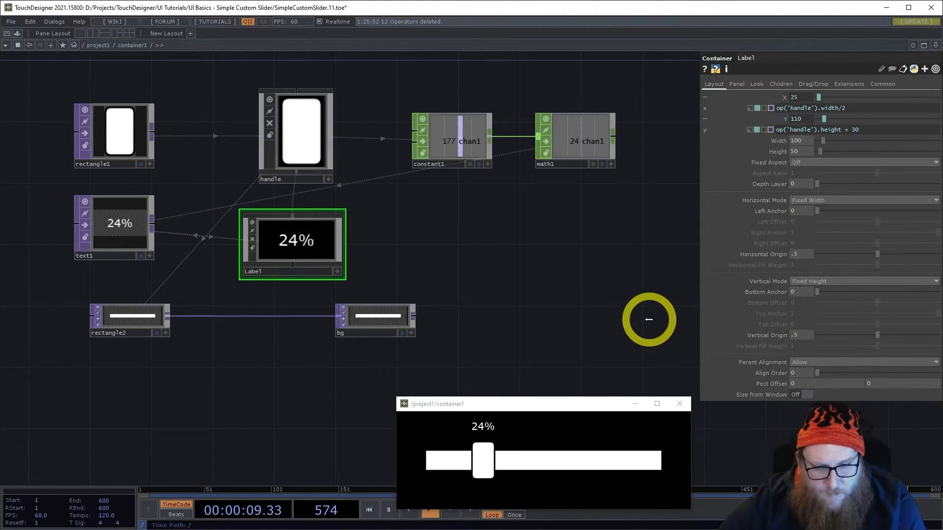
pyautogui.moveTo(475, 460); pyautogui.dragTo(536, 459)
pyautogui.moveTo(565, 225); pyautogui.dragTo(462, 206)
pyautogui.moveTo(568, 458); pyautogui.dragTo(726, 458)
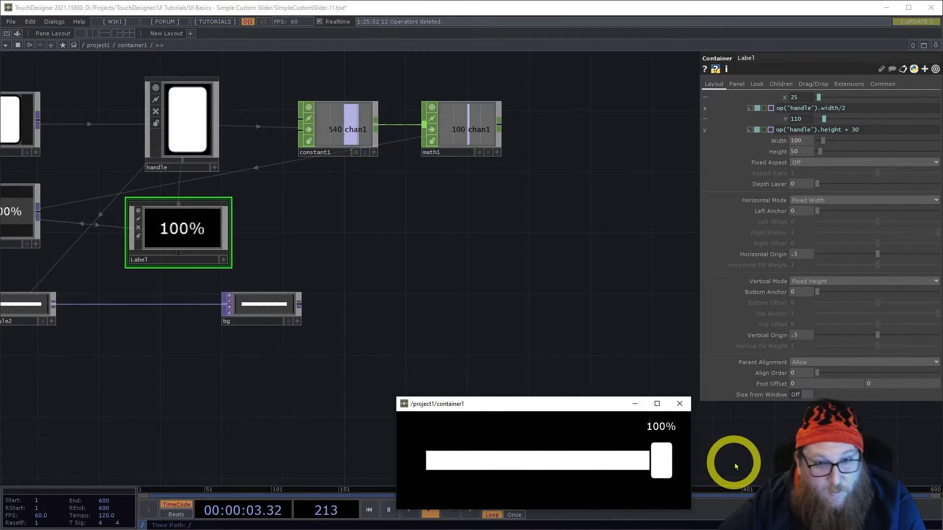
pyautogui.moveTo(544, 240); pyautogui.dragTo(450, 276)
pyautogui.press('Tab')
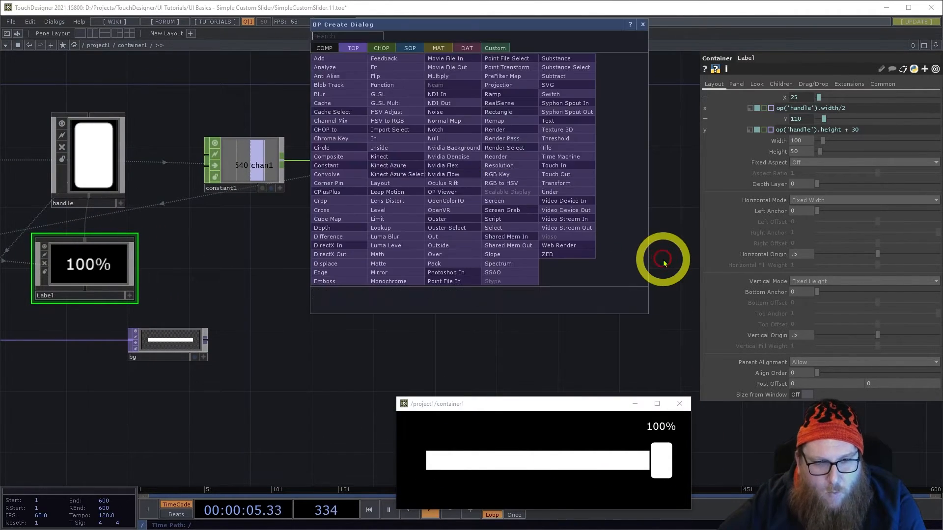
pyautogui.write('mat')
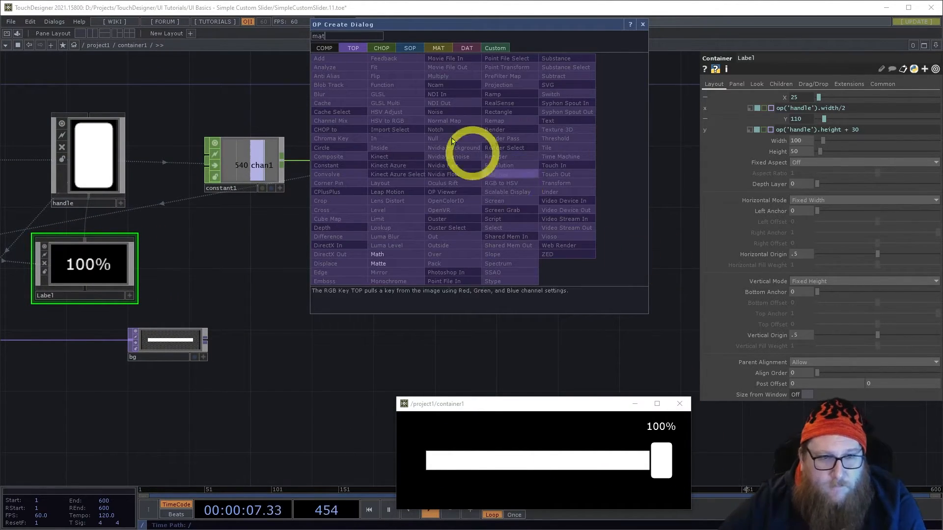
pyautogui.click(375, 46)
pyautogui.click(550, 194)
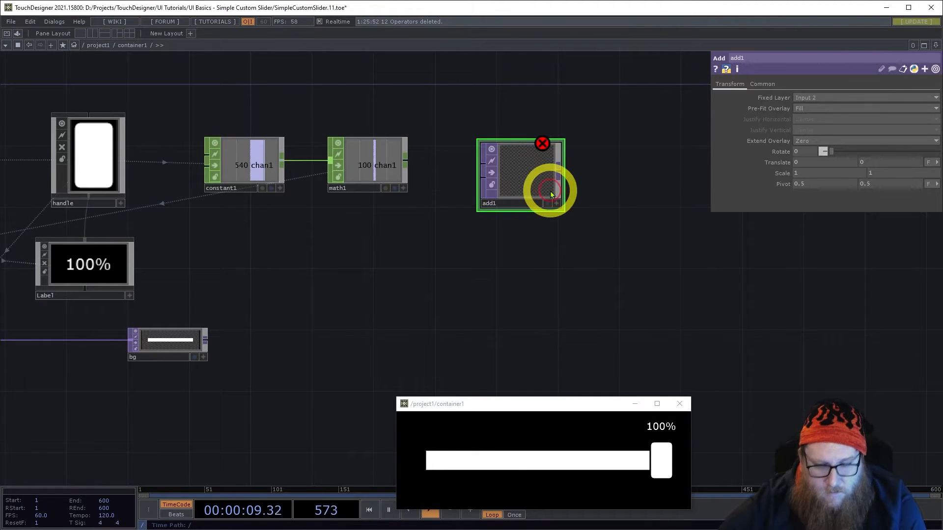
pyautogui.press('Delete')
# - Add a Math CHOP fed by math1 and set its From Range to 0 to 100
pyautogui.doubleClick(550, 193)
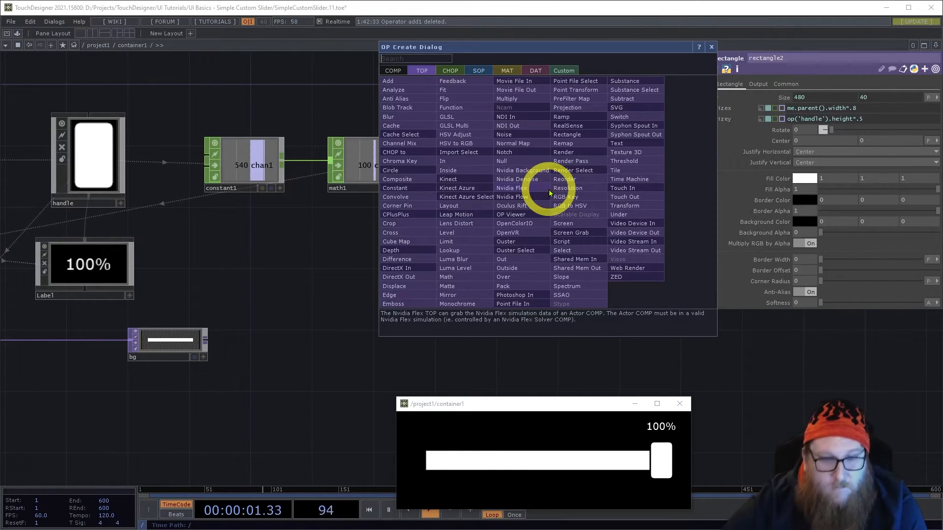
pyautogui.click(450, 71)
pyautogui.write('math')
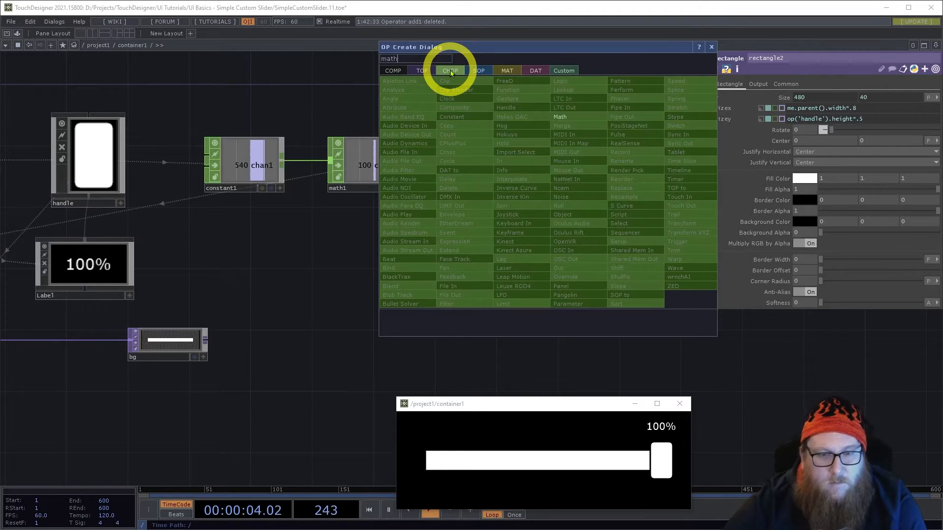
pyautogui.click(565, 117)
pyautogui.click(475, 156)
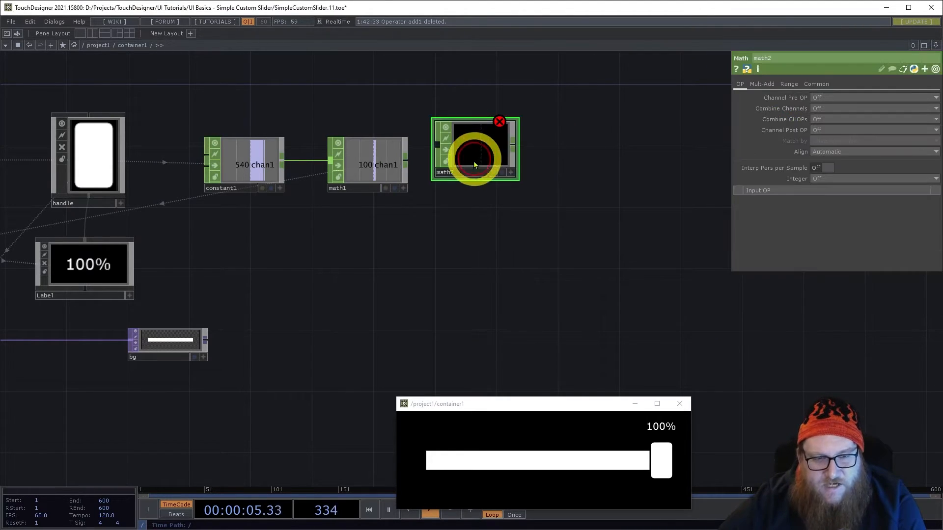
pyautogui.moveTo(406, 160); pyautogui.dragTo(488, 168)
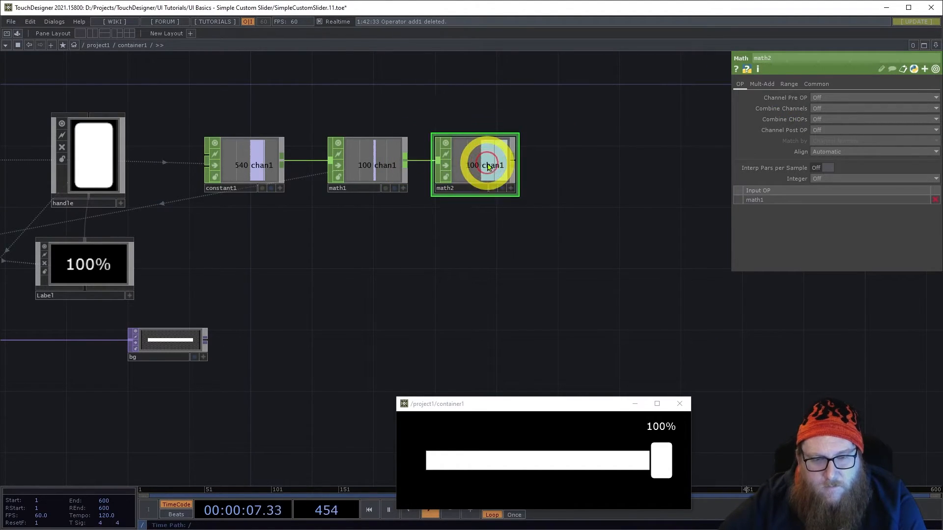
pyautogui.click(788, 84)
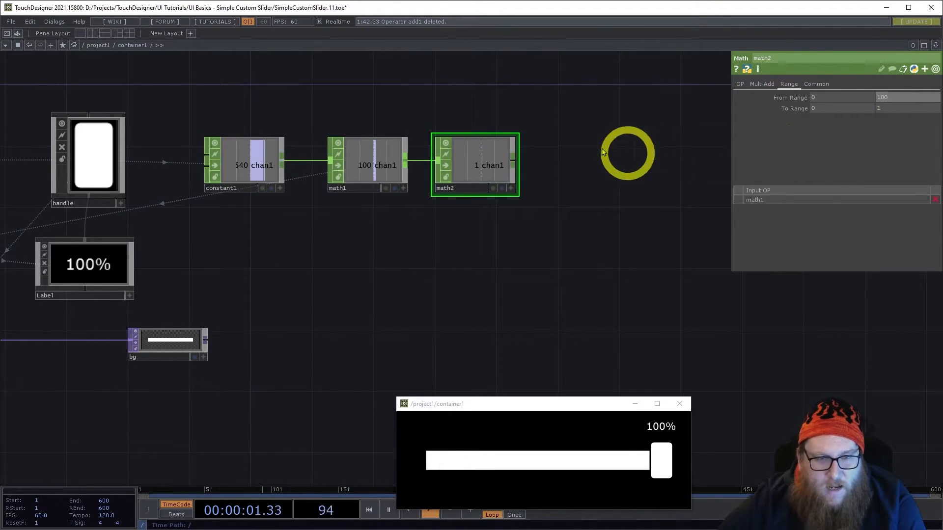
# - Append an Out CHOP to math2's output and test it by sliding the handle back to about mid-track
pyautogui.rightClick(513, 161)
pyautogui.write('out')
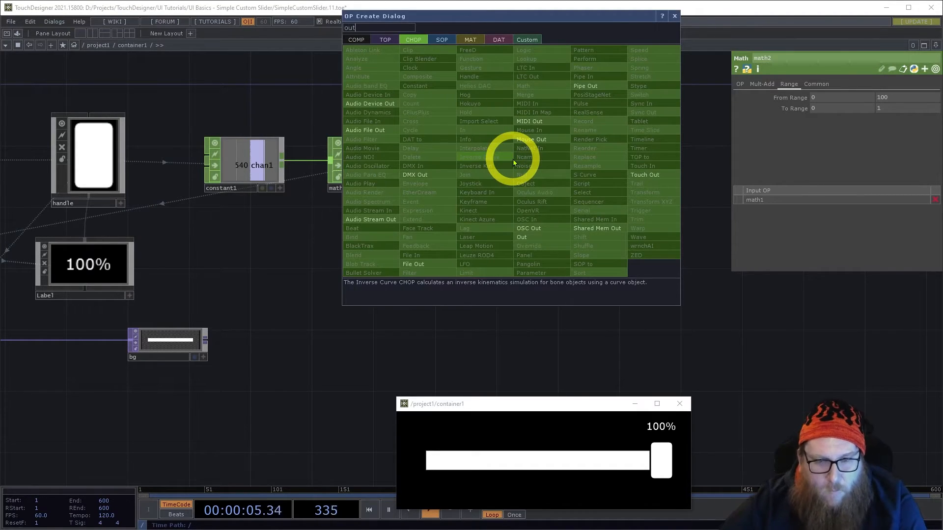
pyautogui.click(549, 238)
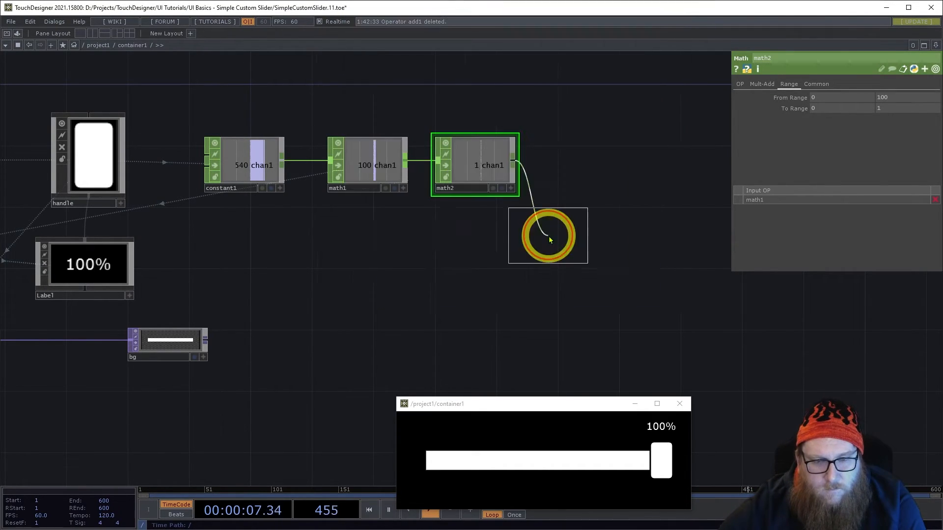
pyautogui.click(598, 165)
pyautogui.moveTo(667, 452); pyautogui.dragTo(549, 448)
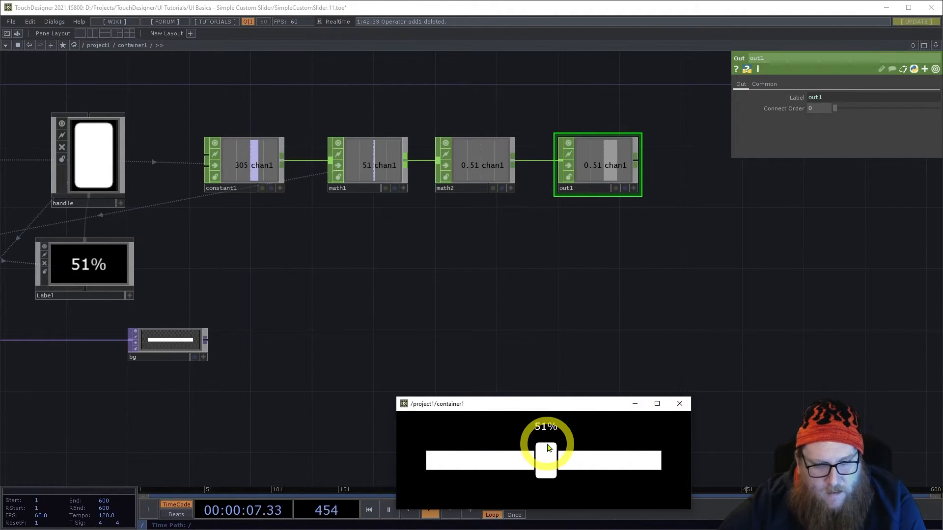
# - Duplicate the rectangle2 node with copy and paste
pyautogui.moveTo(461, 323); pyautogui.dragTo(408, 324)
pyautogui.moveTo(330, 318); pyautogui.dragTo(431, 316)
pyautogui.moveTo(205, 237); pyautogui.dragTo(190, 237)
pyautogui.click(177, 236)
pyautogui.hotkey('ctrl', 'c')
pyautogui.hotkey('ctrl', 'v')
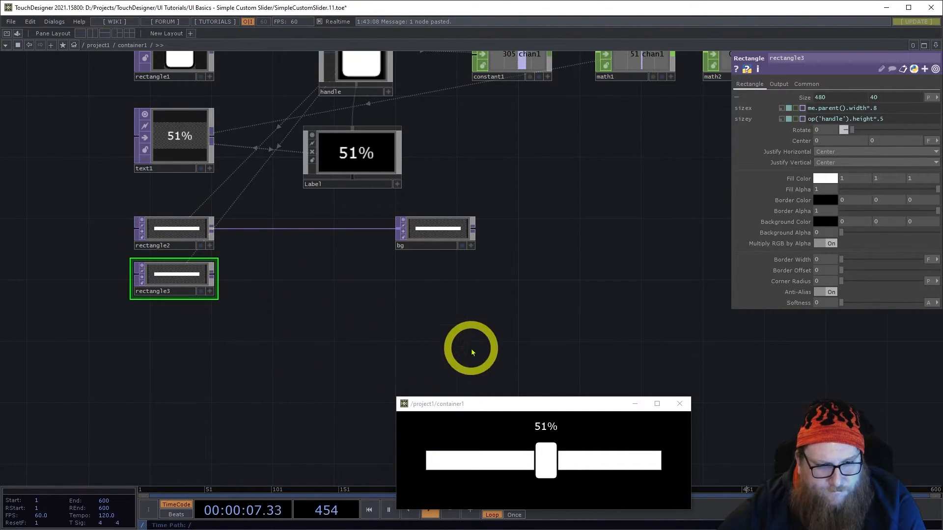
# - Set the Fill Color of the copied rectangle to orange (1, 0.545, 0)
pyautogui.click(777, 85)
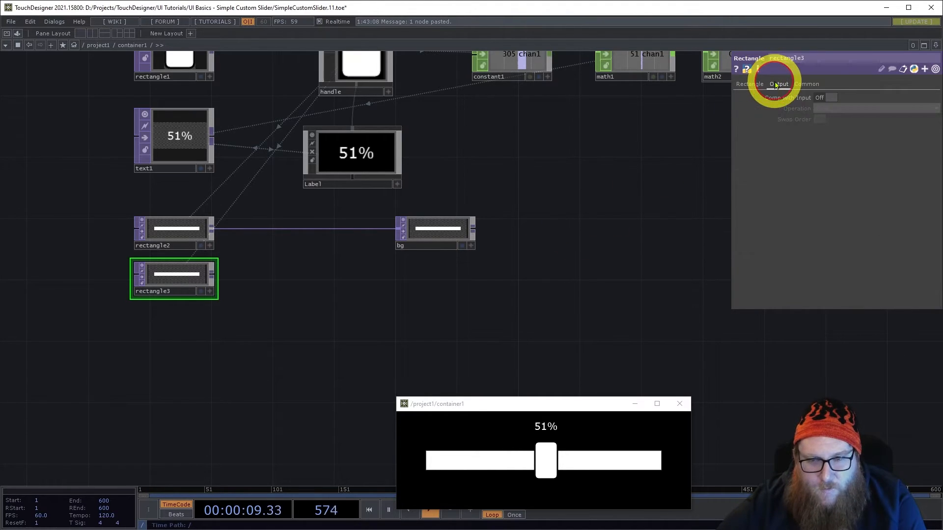
pyautogui.click(744, 89)
pyautogui.click(817, 180)
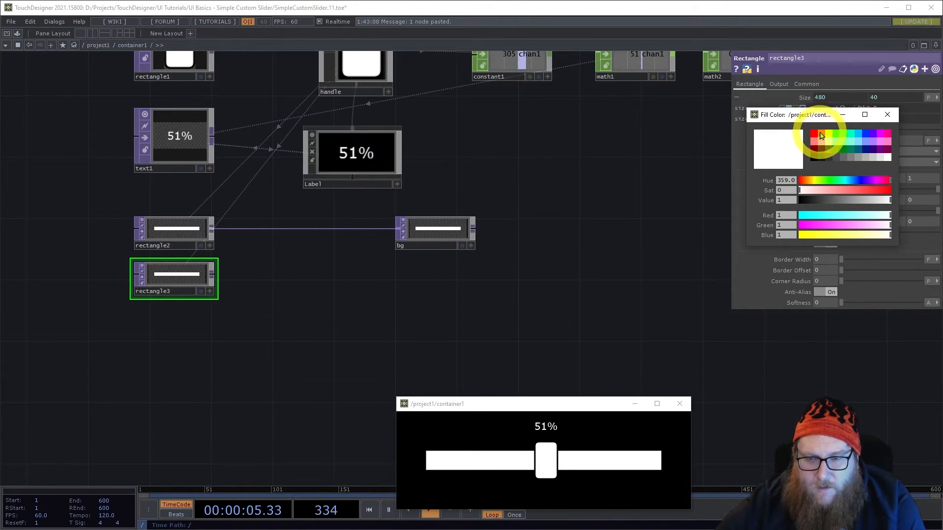
pyautogui.click(821, 134)
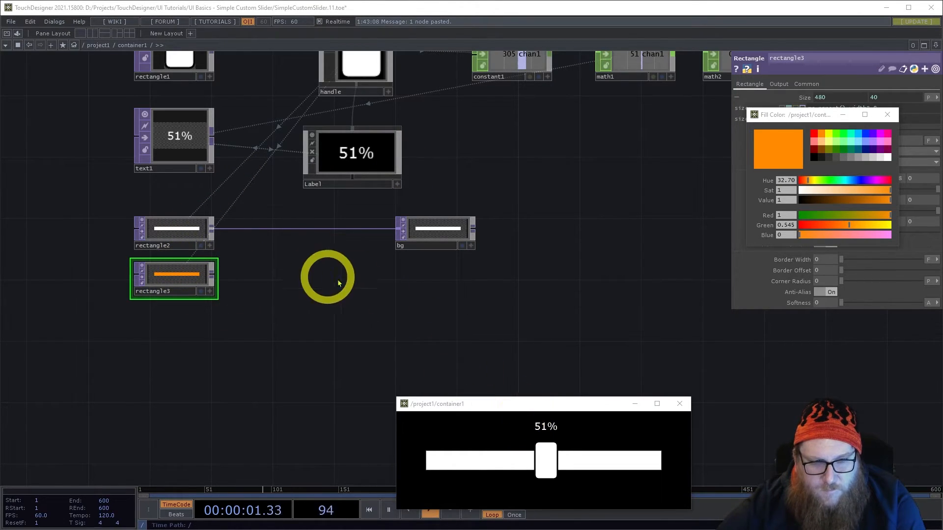
pyautogui.click(888, 115)
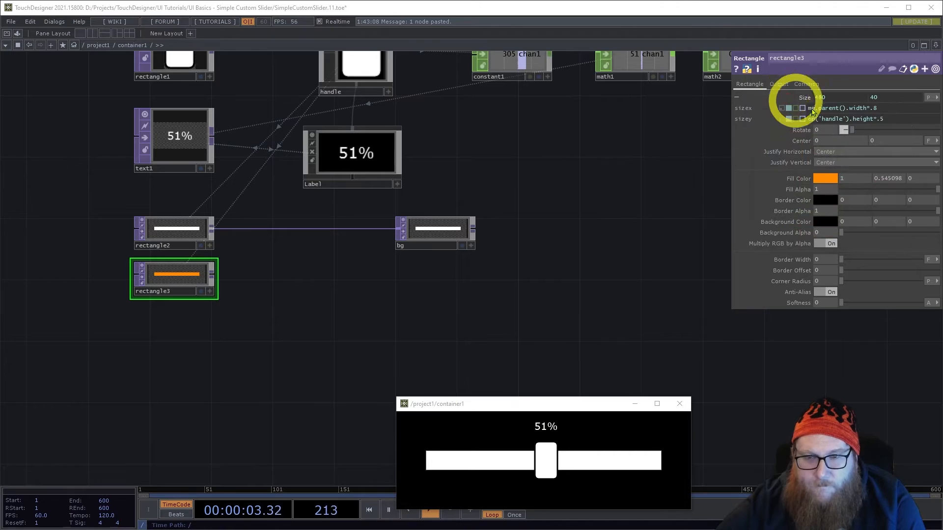
# - Set rectangle3's Size X to the expression me.parent().width*.8*op('math2')['chan1']
pyautogui.click(736, 97)
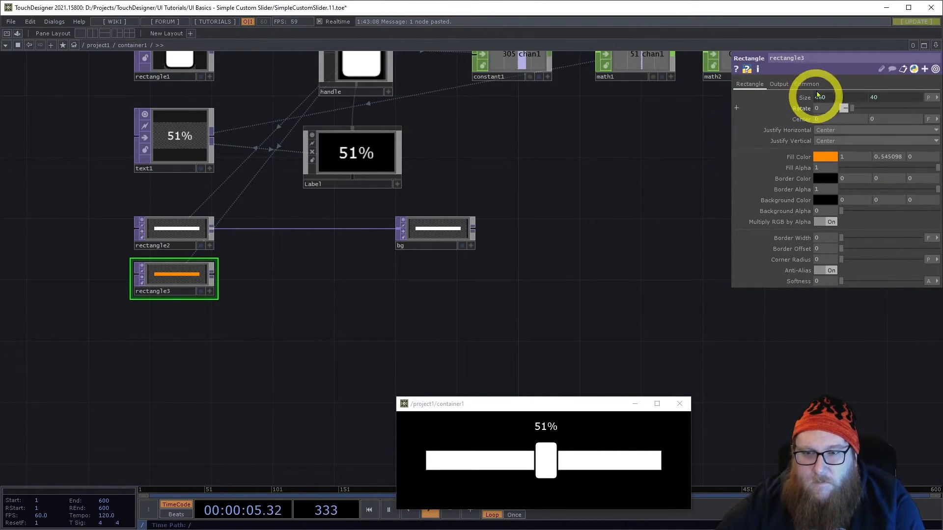
pyautogui.click(800, 97)
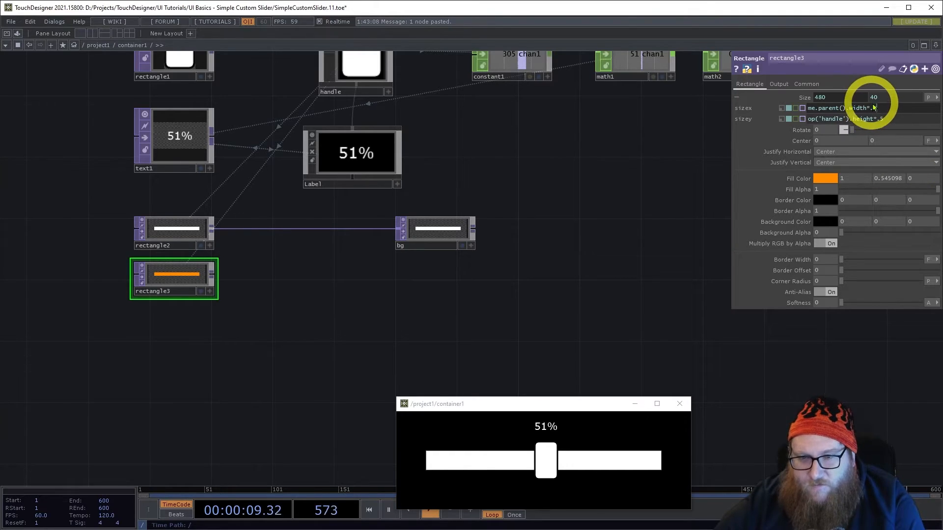
pyautogui.click(896, 110)
pyautogui.click(918, 126)
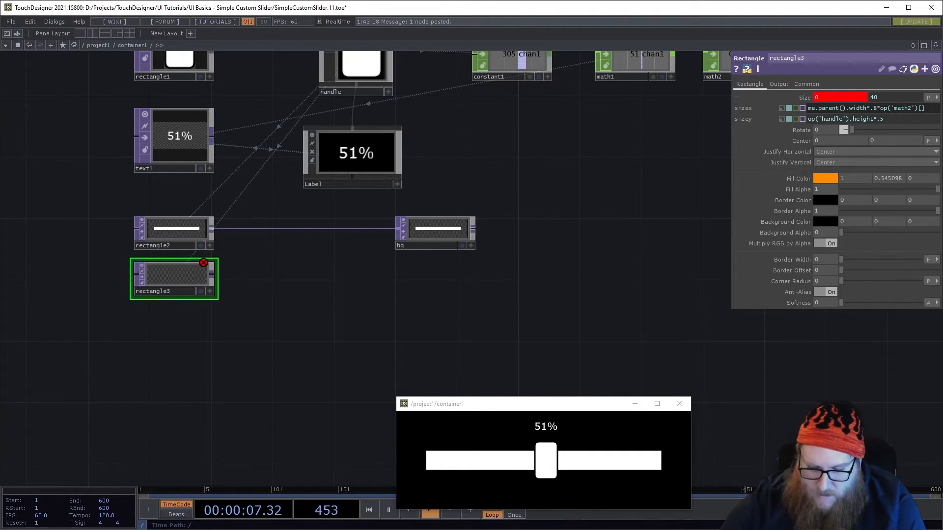
pyautogui.press('Return')
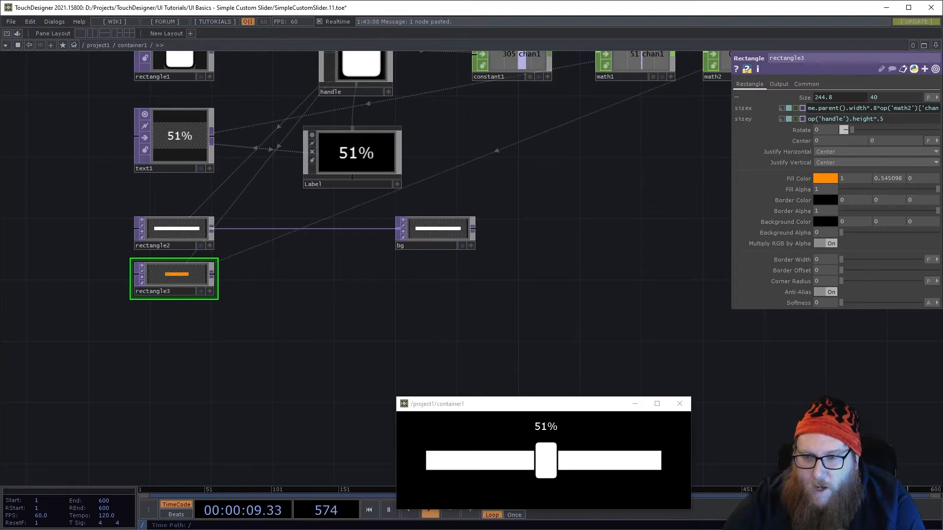
# - Set rectangle3's Justify Horizontal to Left and test how the orange bar grows by sliding the handle
pyautogui.moveTo(551, 449); pyautogui.dragTo(569, 456)
pyautogui.scroll(5, 250, 316)
pyautogui.click(796, 266)
pyautogui.click(840, 152)
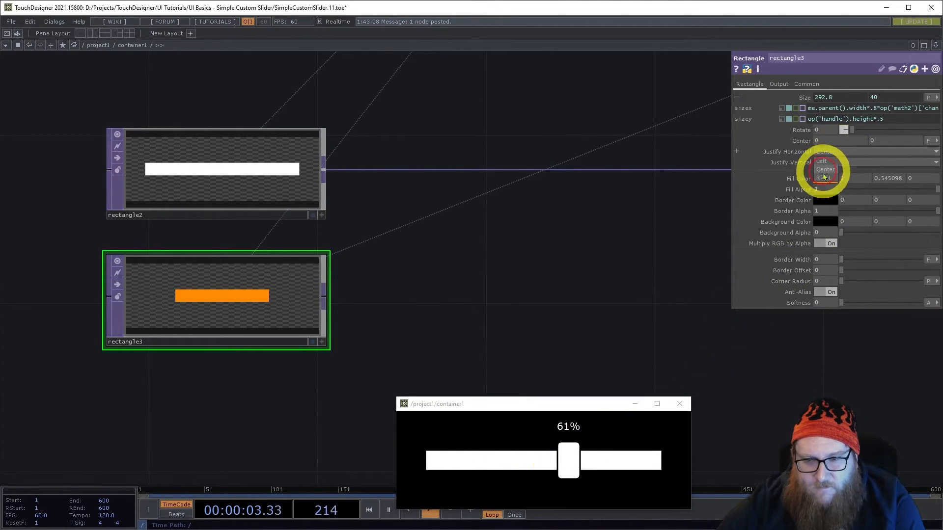
pyautogui.click(826, 166)
pyautogui.moveTo(568, 455); pyautogui.dragTo(688, 429)
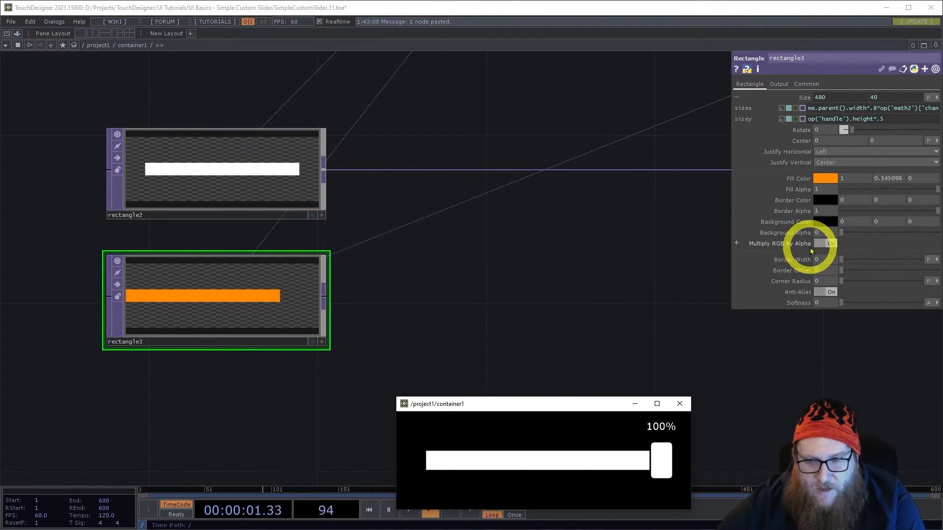
# - Set rectangle3's Center X to the expression me.parent().width*.1 in Pixels units and test it by sliding the handle
pyautogui.click(797, 141)
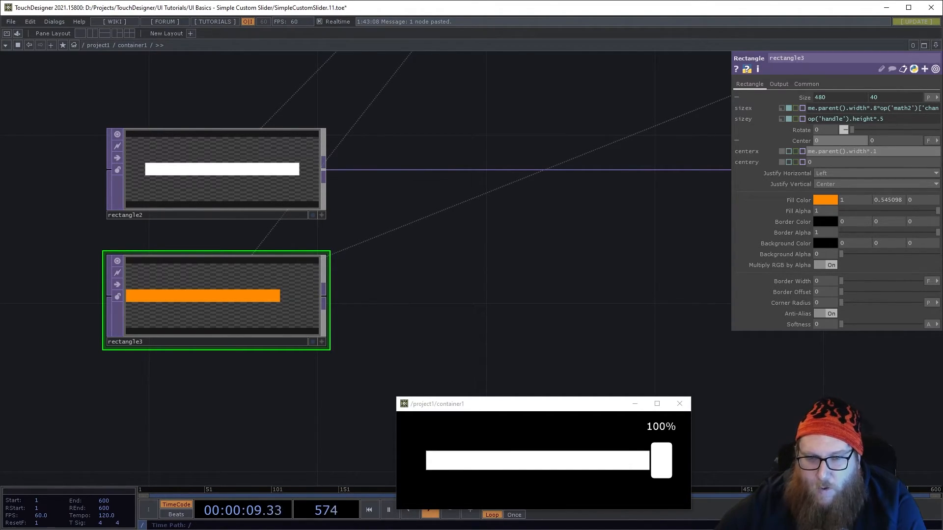
pyautogui.press('Return')
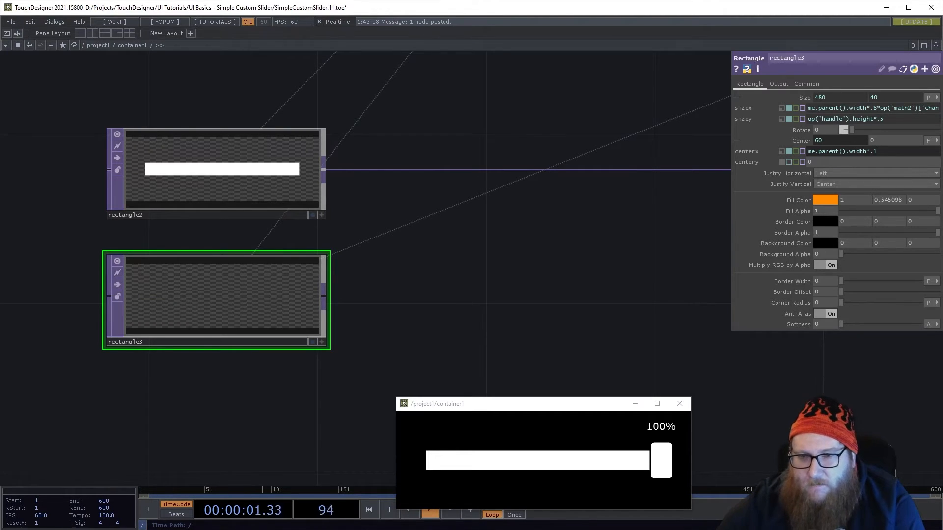
pyautogui.moveTo(662, 457); pyautogui.dragTo(525, 460)
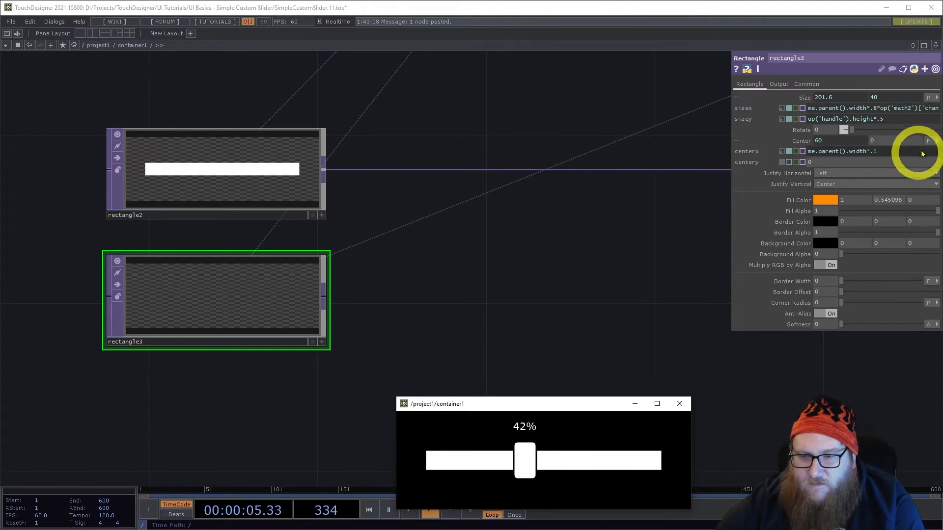
pyautogui.click(933, 141)
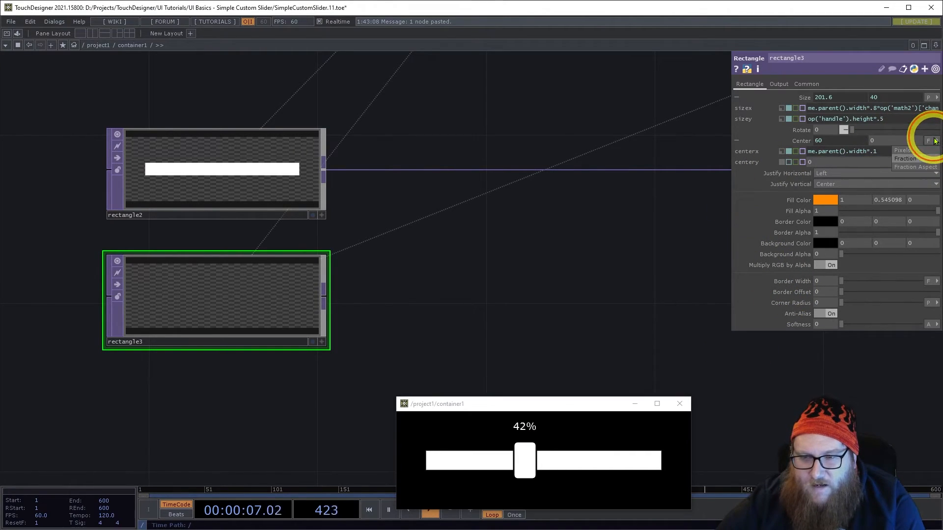
pyautogui.click(910, 151)
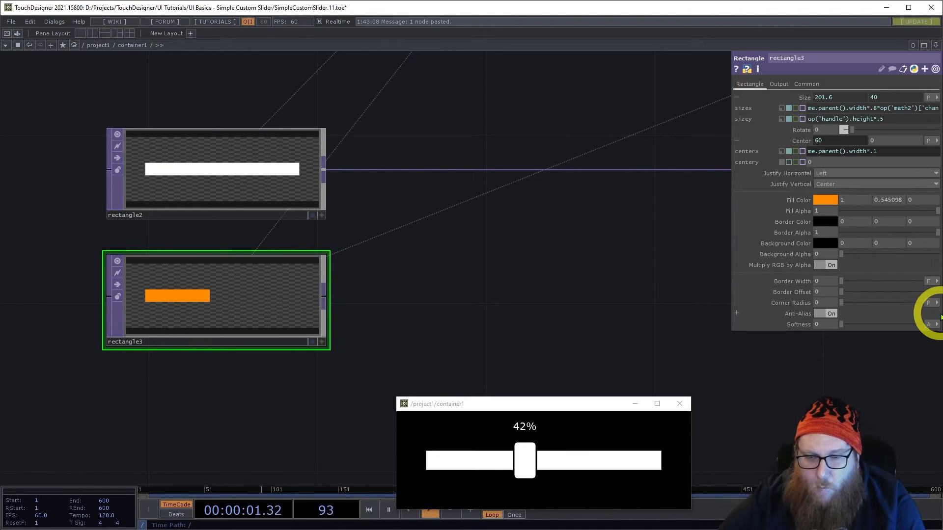
pyautogui.moveTo(518, 455); pyautogui.dragTo(573, 458)
# - Rearrange the network so that rectangle3 sits directly above rectangle2
pyautogui.moveTo(461, 305); pyautogui.dragTo(417, 280)
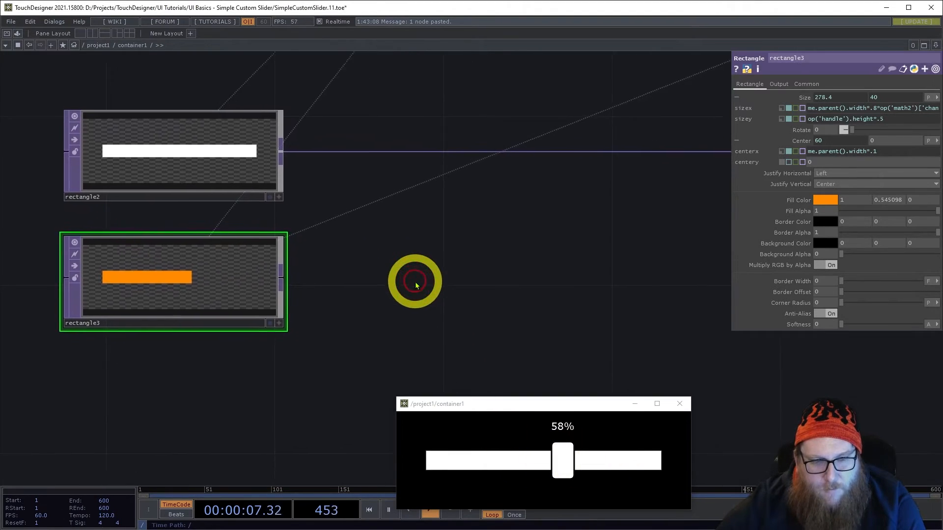
pyautogui.scroll(-3, 420, 277)
pyautogui.moveTo(263, 185); pyautogui.dragTo(251, 367)
pyautogui.moveTo(252, 264); pyautogui.dragTo(253, 174)
pyautogui.moveTo(231, 358); pyautogui.dragTo(246, 281)
pyautogui.moveTo(417, 217); pyautogui.dragTo(362, 244)
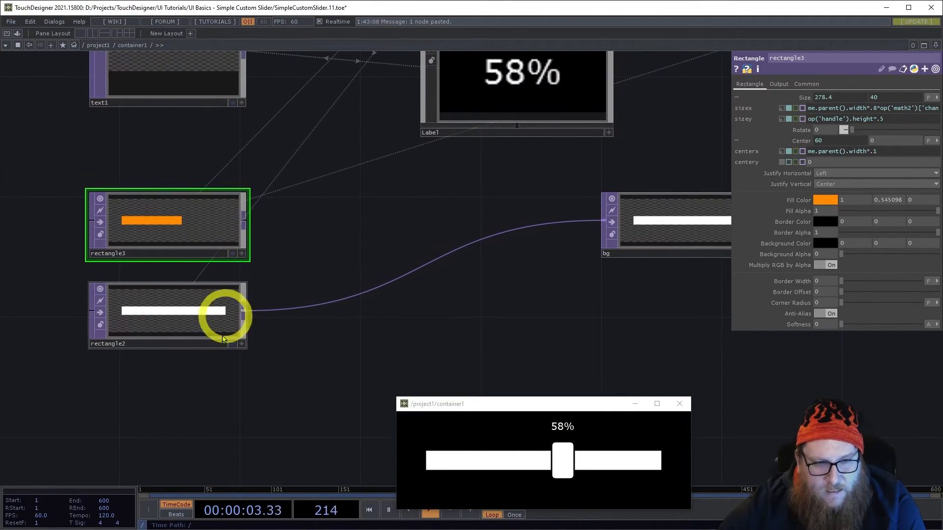
# - Add an Over TOP with rectangle3 as its first input and rectangle2 as its second
pyautogui.doubleClick(398, 253)
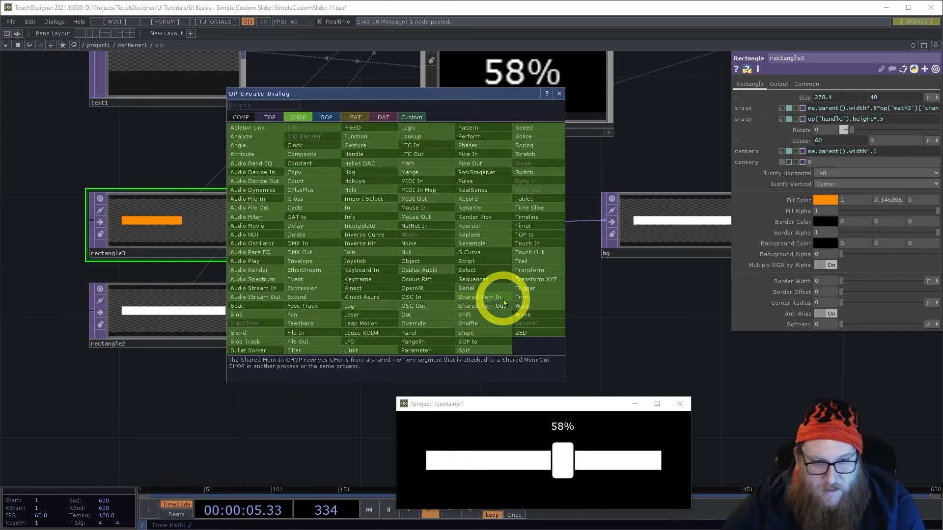
pyautogui.click(270, 119)
pyautogui.write('over')
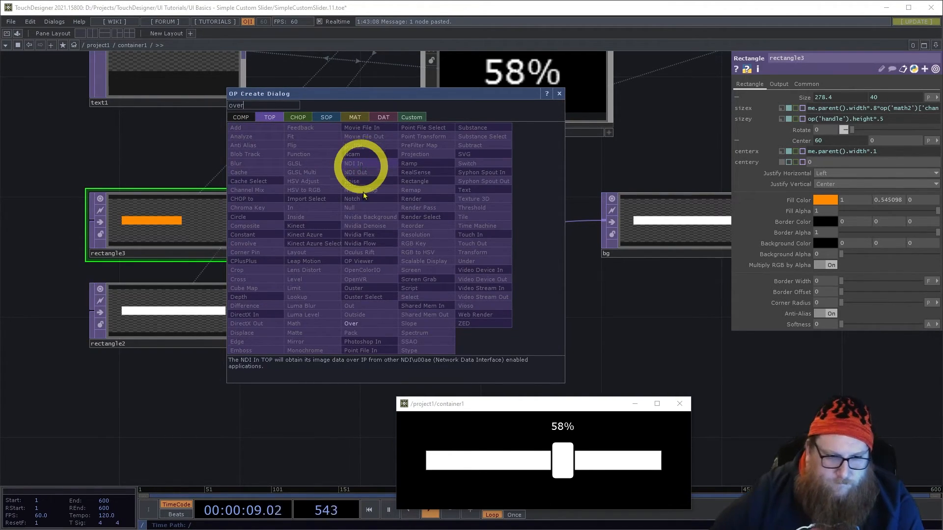
pyautogui.click(373, 322)
pyautogui.click(390, 312)
pyautogui.moveTo(245, 315); pyautogui.dragTo(333, 234)
pyautogui.moveTo(247, 225); pyautogui.dragTo(324, 205)
pyautogui.moveTo(400, 226); pyautogui.dragTo(415, 258)
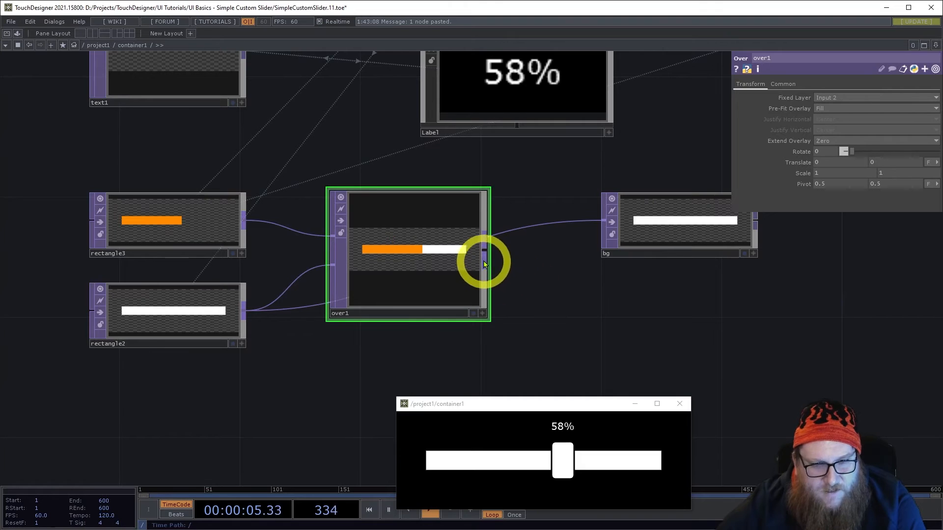
# - Wire over1 into bg in place of rectangle2 and test the orange fill by sliding the handle in the viewer
pyautogui.moveTo(487, 261); pyautogui.dragTo(533, 232)
pyautogui.moveTo(563, 465)
pyautogui.mouseDown()
pyautogui.moveTo(444, 462)
pyautogui.moveTo(597, 462)
pyautogui.moveTo(410, 456)
pyautogui.moveTo(658, 448)
pyautogui.moveTo(431, 453)
pyautogui.moveTo(653, 459)
pyautogui.moveTo(554, 459)
pyautogui.mouseUp()
pyautogui.scroll(-3, 575, 317)
pyautogui.scroll(-3, 575, 317)
pyautogui.moveTo(732, 320); pyautogui.dragTo(513, 355)
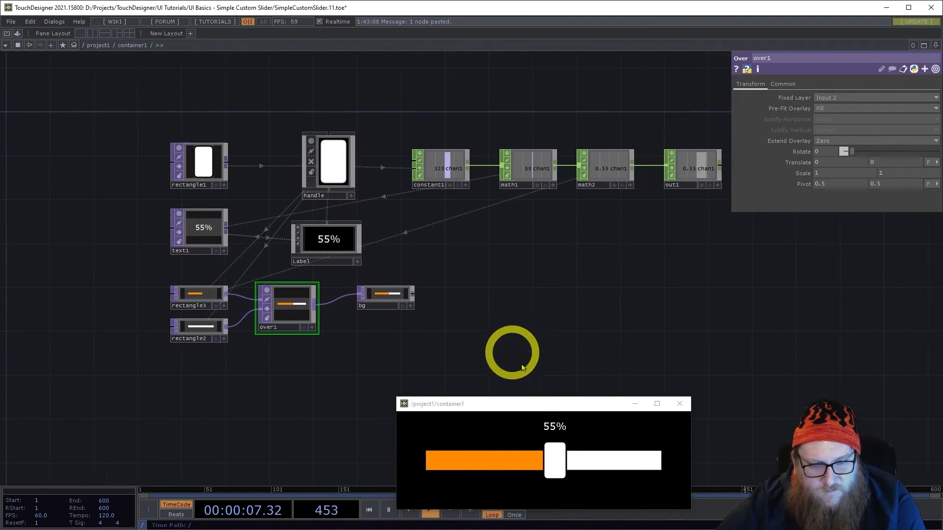
# - Slide the container1 handle to 100% in the viewer, then go up to project1 and check the null2 output
pyautogui.moveTo(560, 467); pyautogui.dragTo(662, 469)
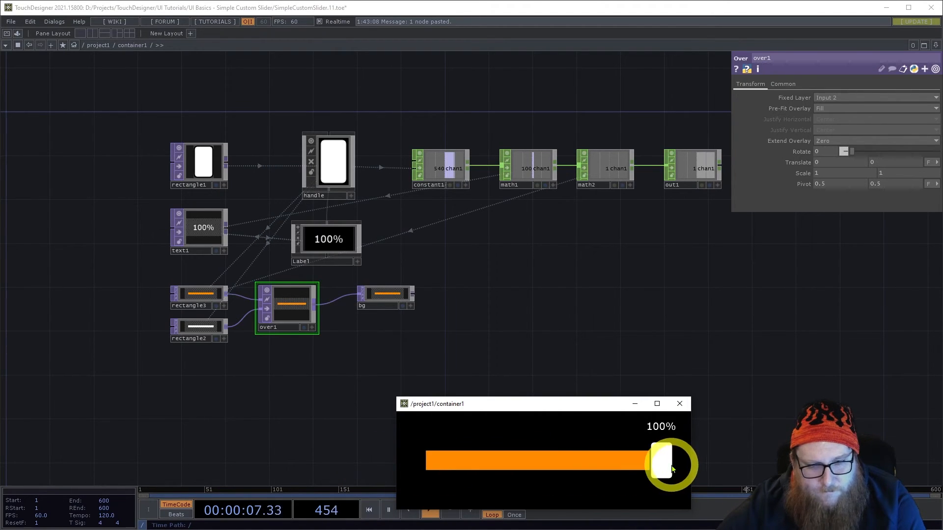
pyautogui.press('u')
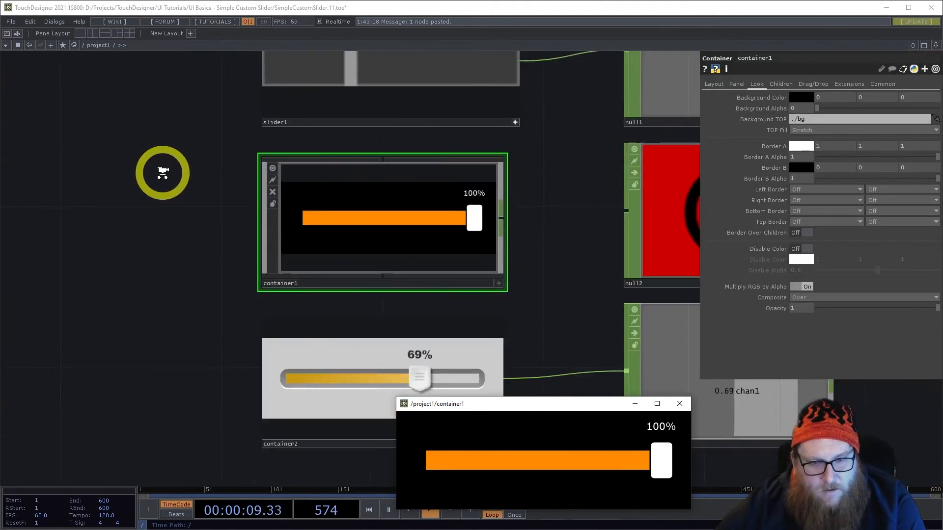
pyautogui.scroll(2, 375, 185)
pyautogui.moveTo(341, 200); pyautogui.dragTo(440, 198)
pyautogui.scroll(3, 375, 221)
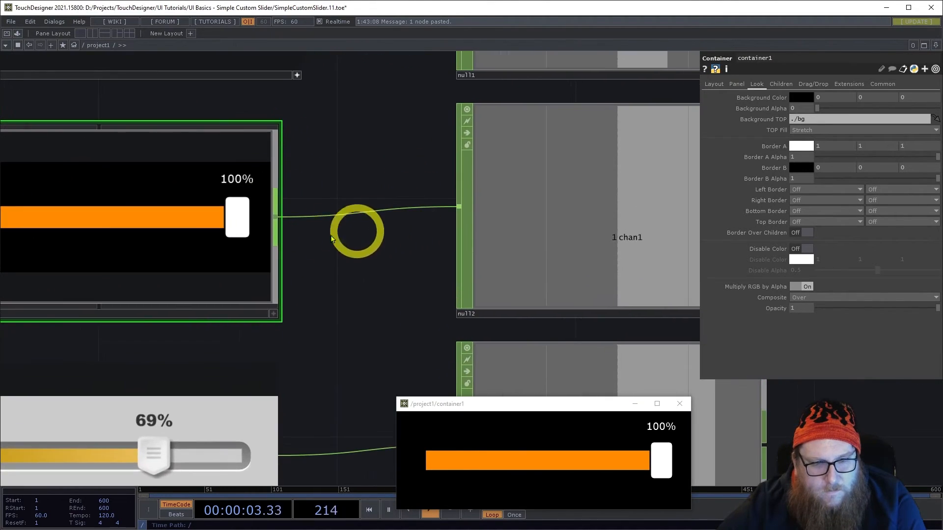
pyautogui.scroll(-2, 278, 224)
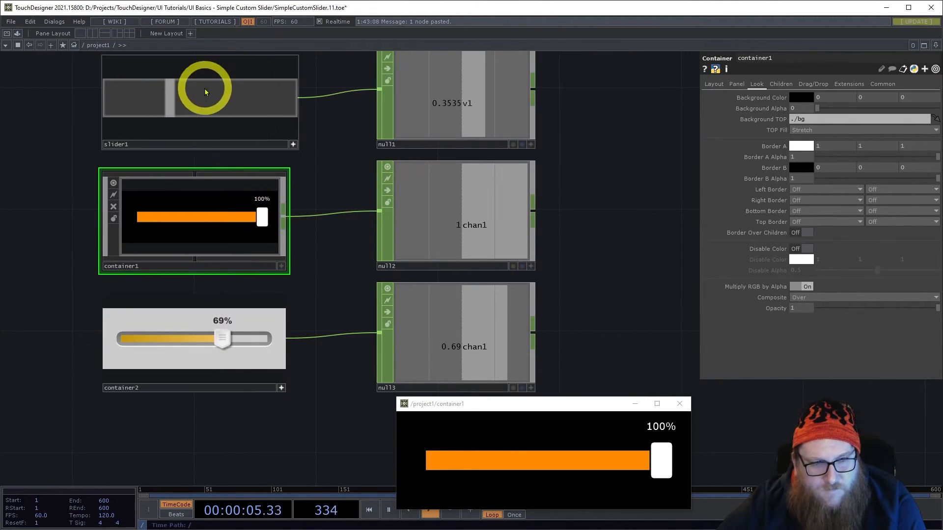
# - Test slider1, container1 and container2 in the project1 network by moving their handles and comparing the connected null outputs
pyautogui.moveTo(156, 104); pyautogui.dragTo(185, 98)
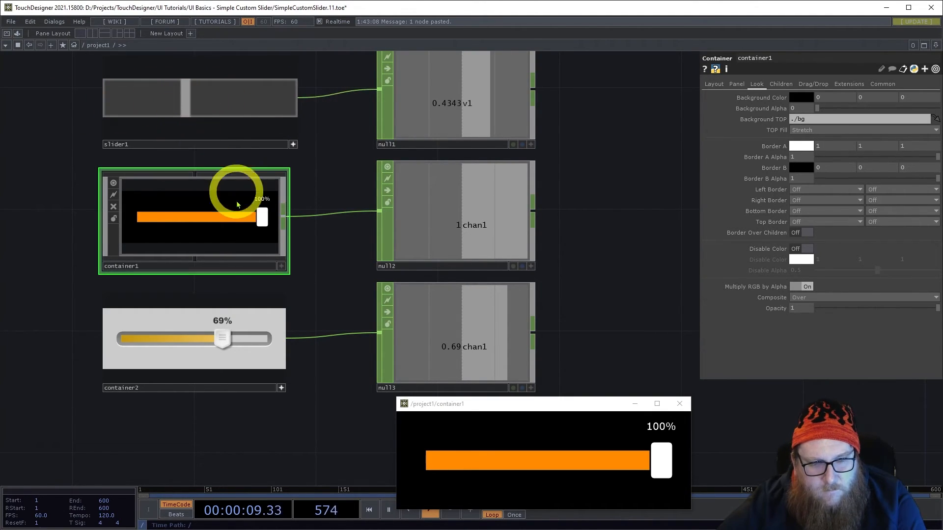
pyautogui.moveTo(258, 224)
pyautogui.mouseDown()
pyautogui.moveTo(123, 211)
pyautogui.moveTo(270, 219)
pyautogui.mouseUp()
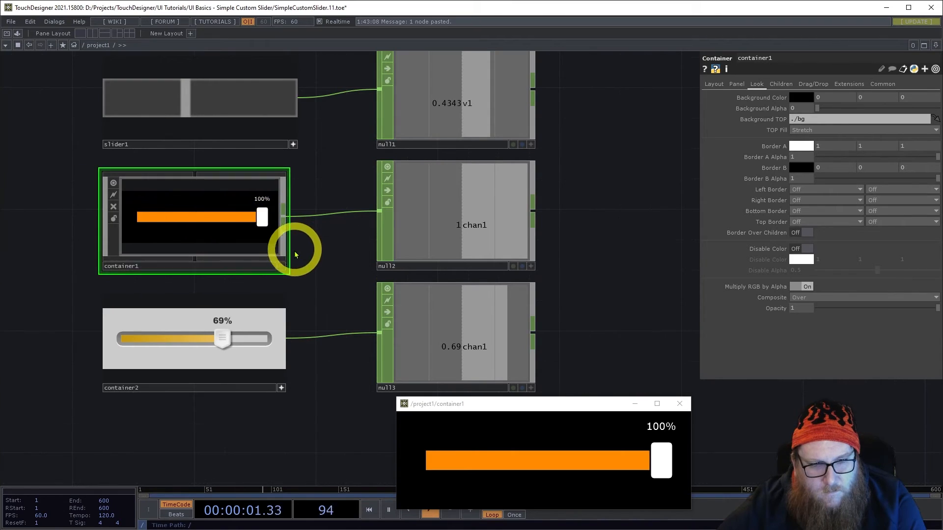
pyautogui.click(281, 268)
pyautogui.moveTo(264, 217)
pyautogui.mouseDown()
pyautogui.moveTo(249, 216)
pyautogui.moveTo(345, 204)
pyautogui.moveTo(139, 206)
pyautogui.moveTo(147, 216)
pyautogui.moveTo(260, 218)
pyautogui.mouseUp()
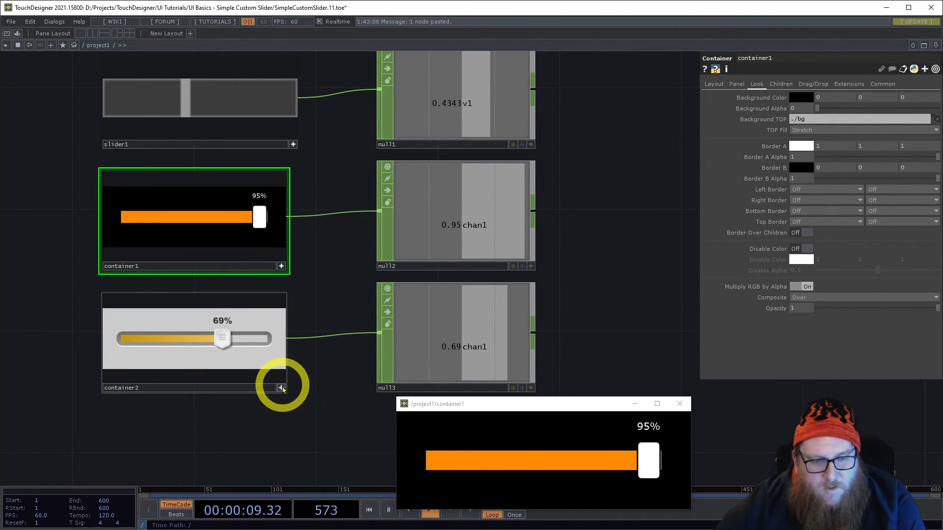
pyautogui.moveTo(205, 342); pyautogui.dragTo(255, 371)
pyautogui.moveTo(247, 338)
pyautogui.mouseDown()
pyautogui.moveTo(204, 337)
pyautogui.moveTo(228, 339)
pyautogui.mouseUp()
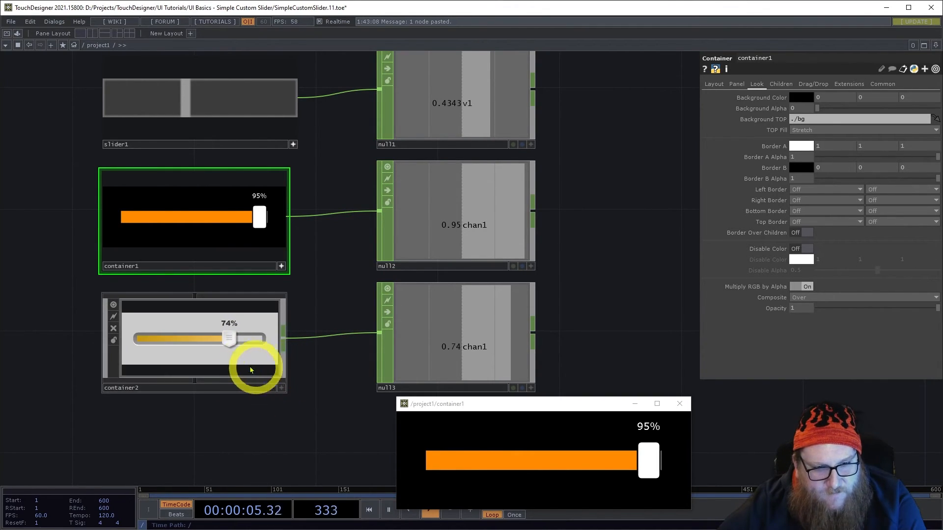
pyautogui.click(281, 388)
# - Go inside container2 and examine the handle1 image source and the parameters of transform1
pyautogui.scroll(-2, 240, 266)
pyautogui.scroll(5, 191, 215)
pyautogui.moveTo(192, 216); pyautogui.dragTo(443, 173)
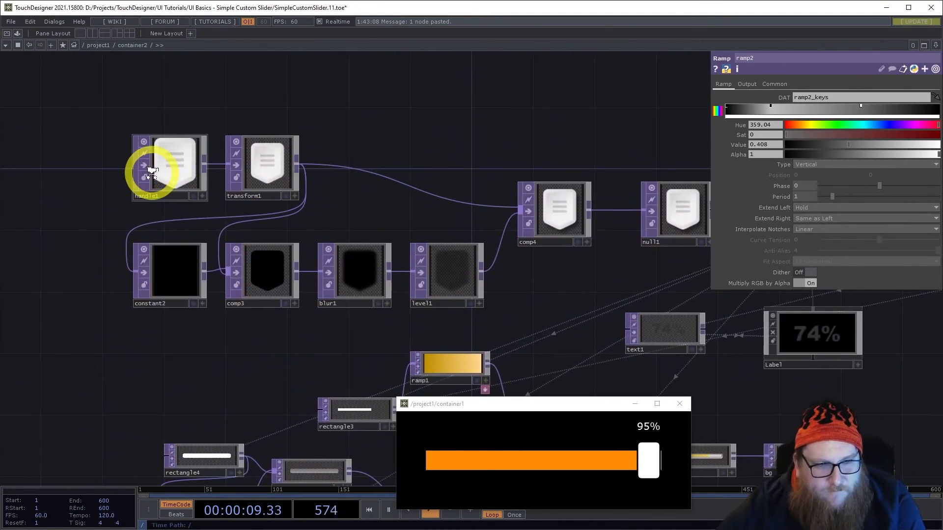
pyautogui.scroll(4, 151, 172)
pyautogui.scroll(2, 208, 178)
pyautogui.click(174, 175)
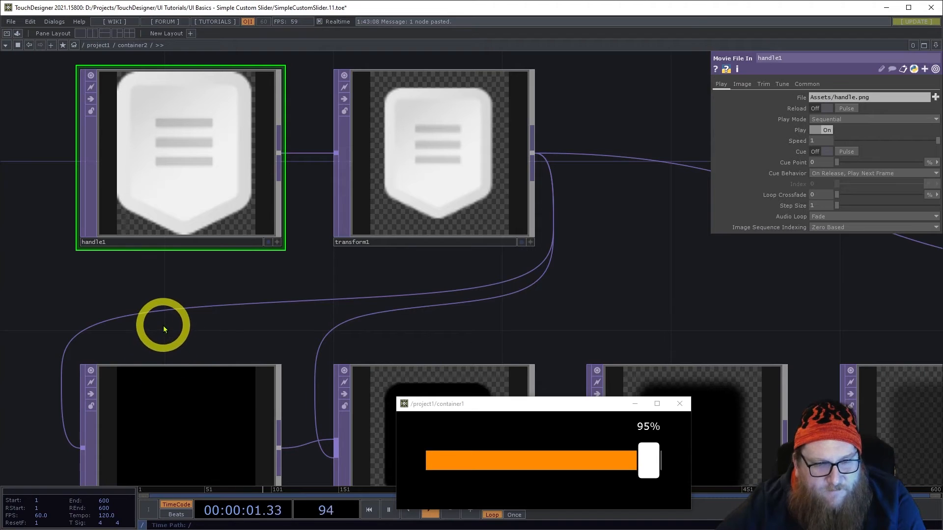
pyautogui.scroll(-2, 164, 330)
pyautogui.click(355, 203)
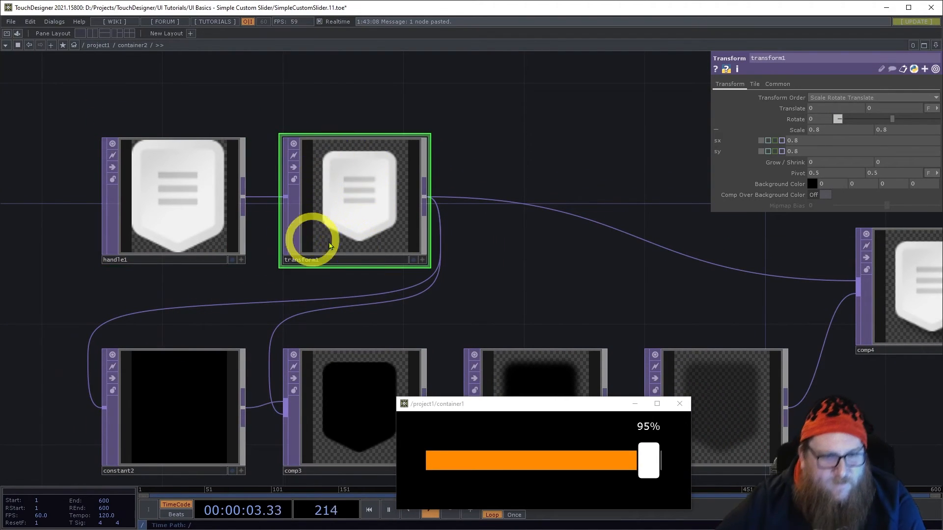
# - Examine container2's handle shadow chain through comp3, blur1, level1, comp4 and null1, and the text1 label
pyautogui.moveTo(522, 295); pyautogui.dragTo(315, 186)
pyautogui.moveTo(378, 213); pyautogui.dragTo(423, 193)
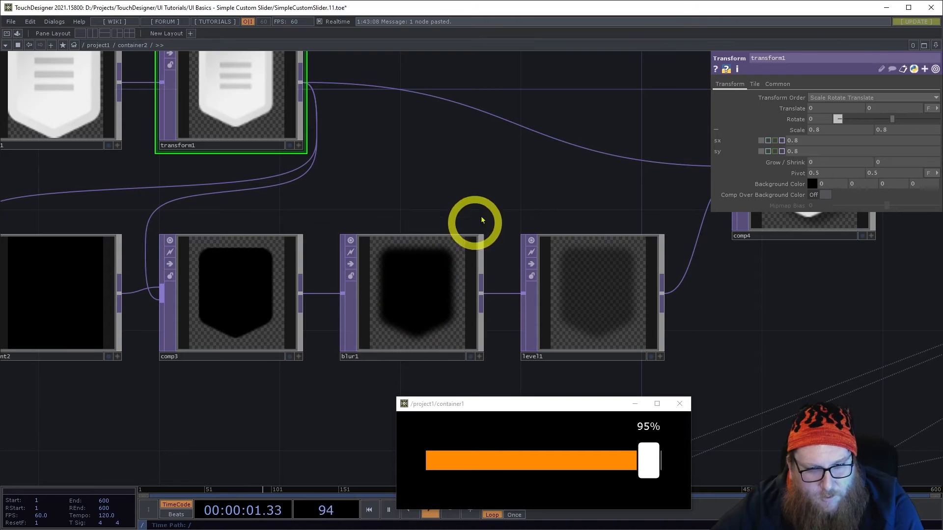
pyautogui.moveTo(492, 200); pyautogui.dragTo(295, 222)
pyautogui.moveTo(565, 327); pyautogui.dragTo(324, 308)
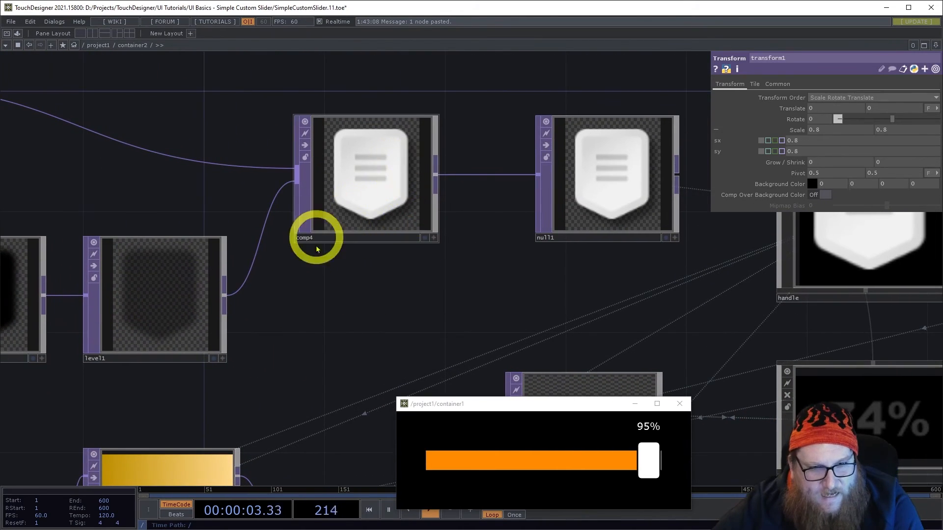
pyautogui.moveTo(471, 261); pyautogui.dragTo(369, 211)
pyautogui.scroll(-5, 368, 212)
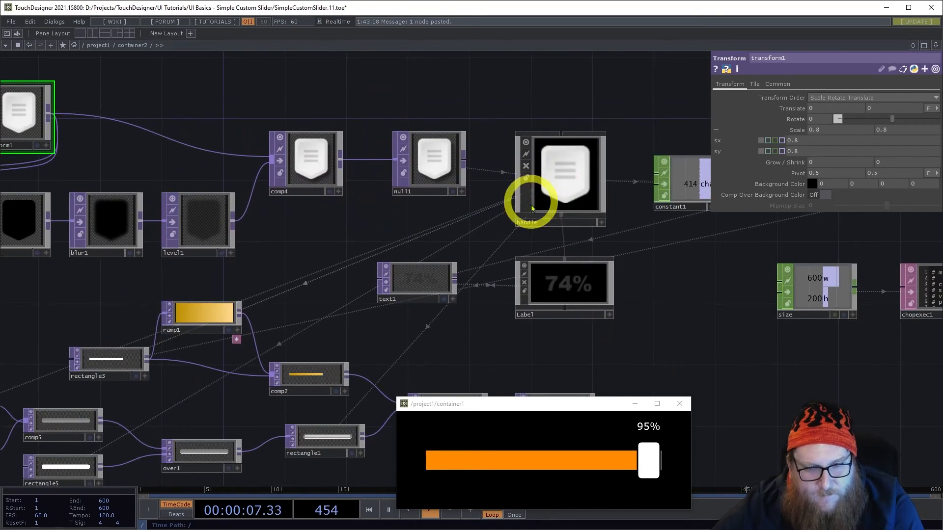
pyautogui.moveTo(304, 258); pyautogui.dragTo(309, 212)
pyautogui.scroll(8, 429, 240)
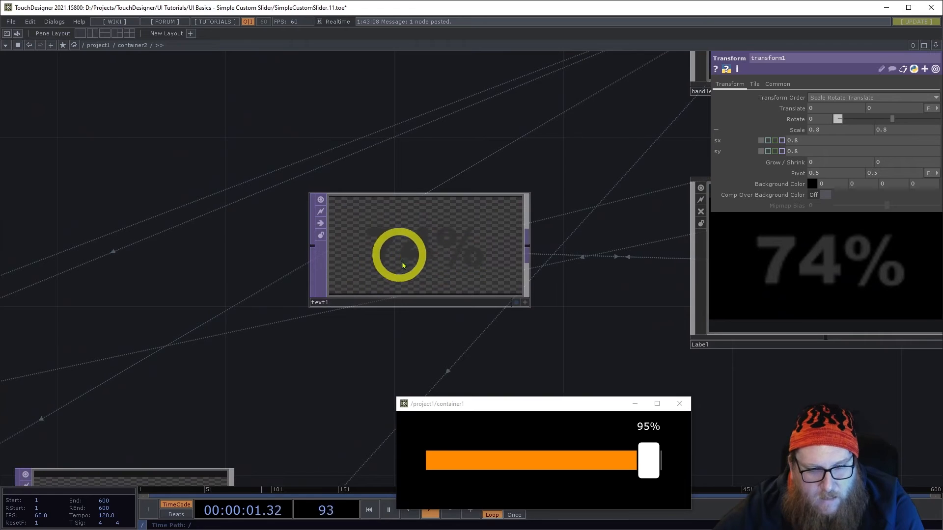
# - Examine how container2's gold progress fill is built from rectangle3, ramp1 and comp2
pyautogui.scroll(-3, 237, 258)
pyautogui.moveTo(133, 305); pyautogui.dragTo(470, 182)
pyautogui.moveTo(103, 150); pyautogui.dragTo(234, 167)
pyautogui.moveTo(247, 215); pyautogui.dragTo(385, 182)
pyautogui.scroll(-2, 382, 180)
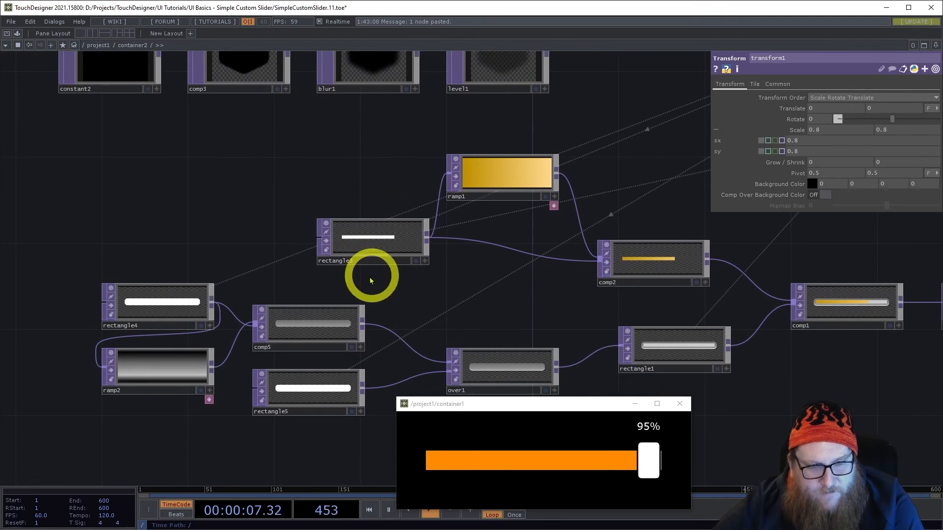
pyautogui.moveTo(442, 301); pyautogui.dragTo(367, 284)
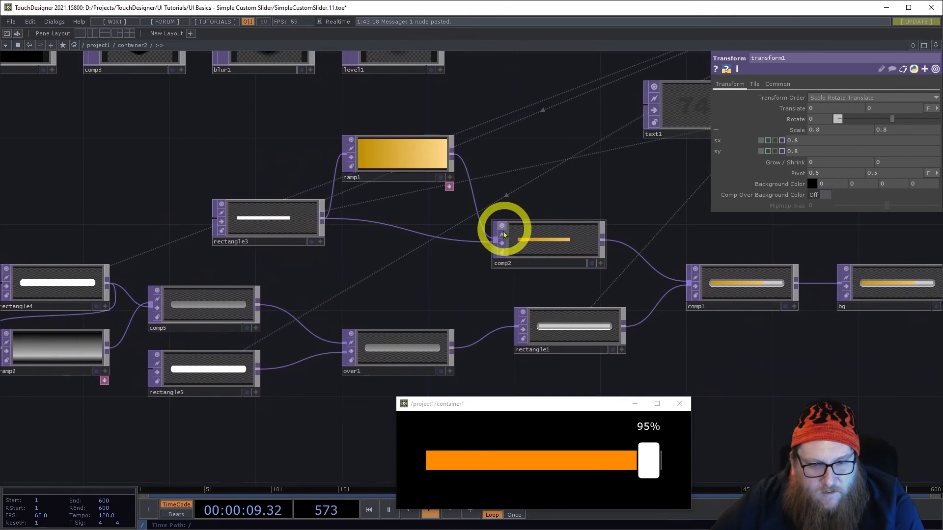
pyautogui.scroll(3, 509, 227)
pyautogui.scroll(3, 594, 261)
pyautogui.scroll(-5, 594, 260)
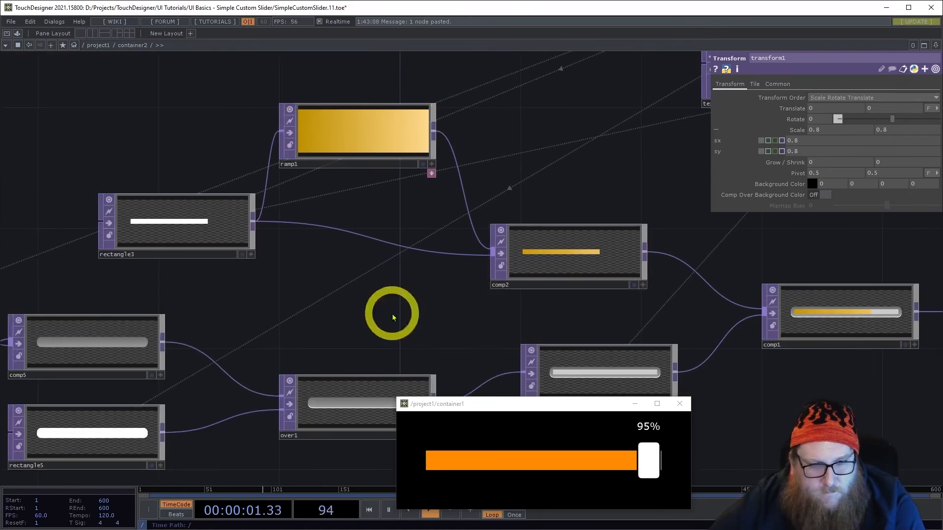
# - Examine container2's track background, including rectangle4's parameters, ramp2, comp5, rectangle5 and their combination in over1
pyautogui.moveTo(267, 305); pyautogui.dragTo(453, 235)
pyautogui.scroll(3, 294, 217)
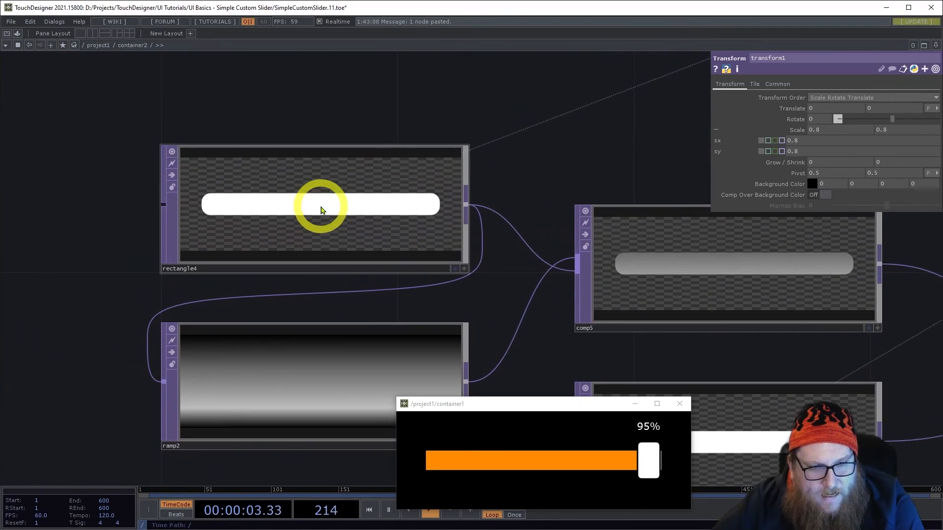
pyautogui.scroll(-2, 321, 210)
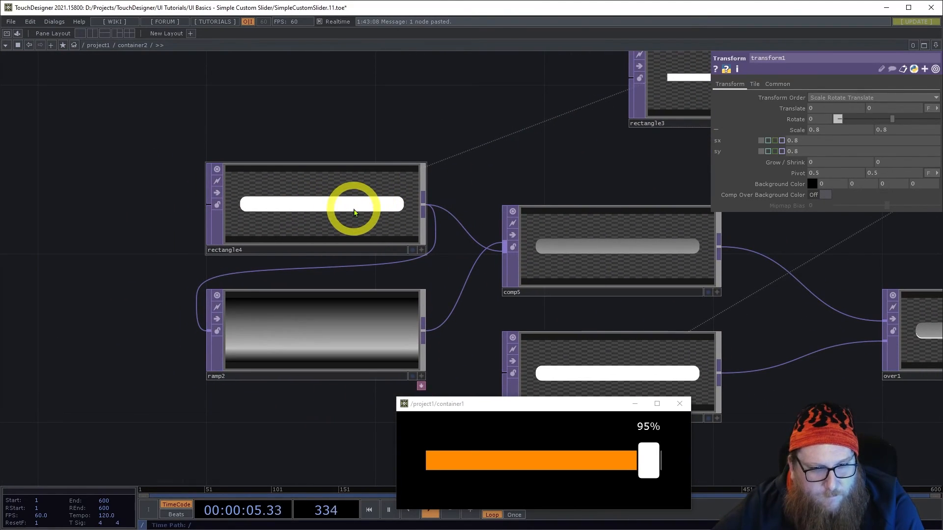
pyautogui.click(376, 217)
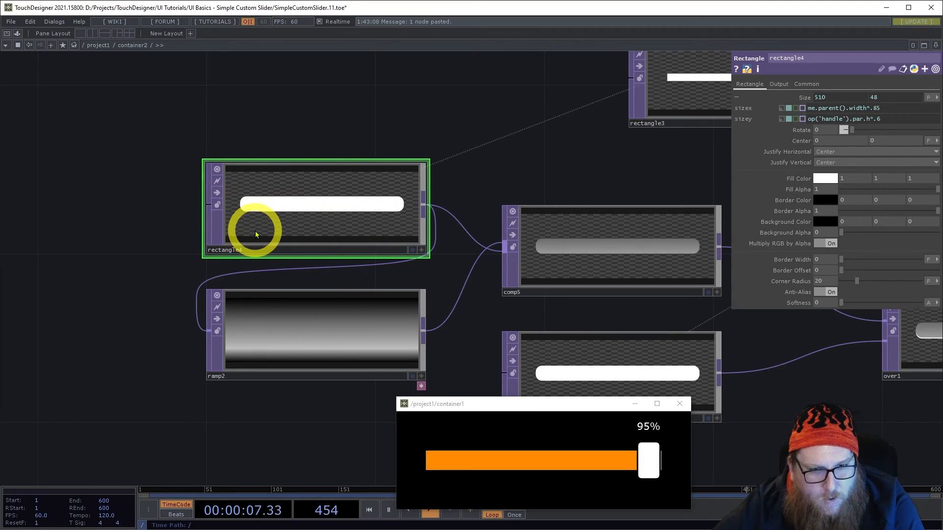
pyautogui.moveTo(550, 179); pyautogui.dragTo(432, 147)
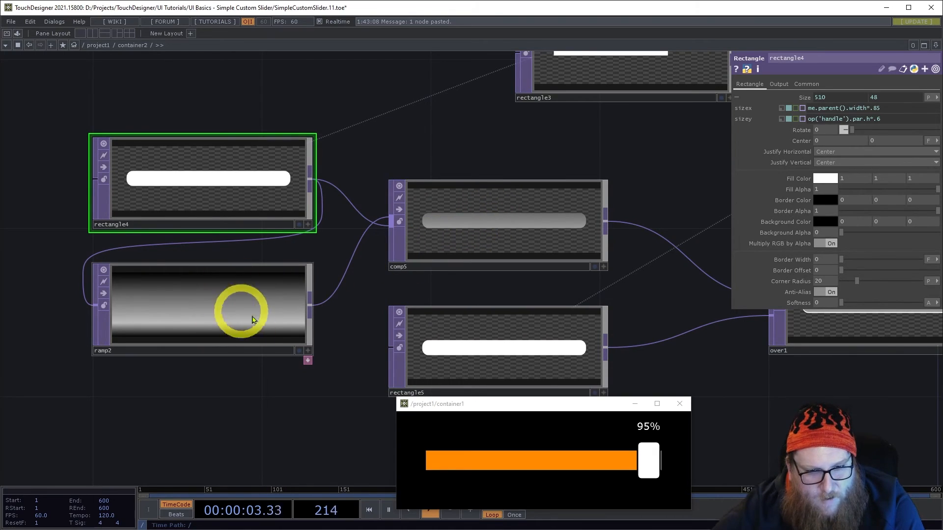
pyautogui.moveTo(625, 352); pyautogui.dragTo(297, 255)
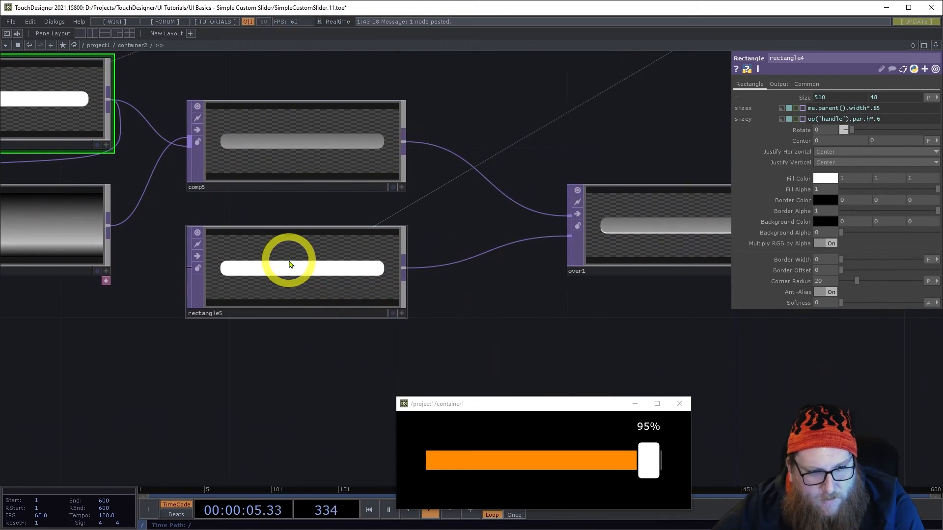
pyautogui.moveTo(570, 322); pyautogui.dragTo(397, 335)
pyautogui.scroll(2, 532, 243)
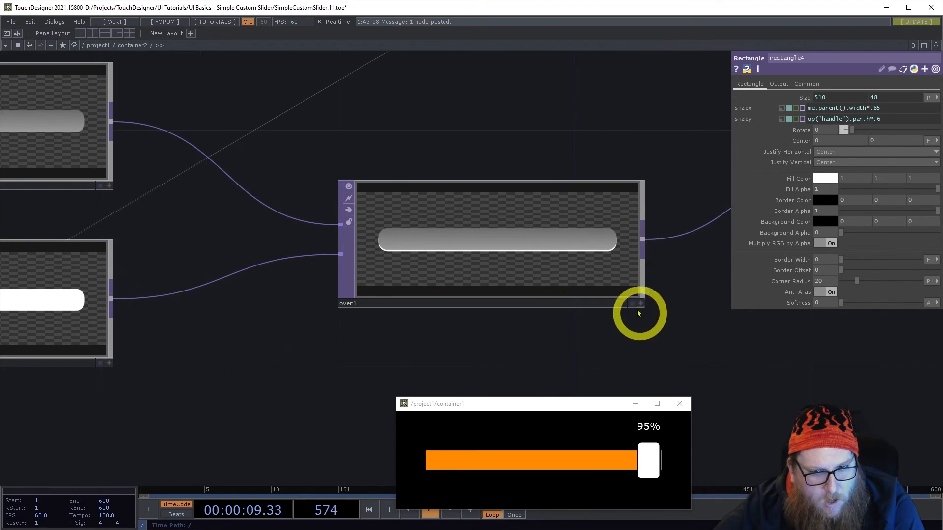
pyautogui.scroll(-2, 669, 316)
# - Examine rectangle1's parameters in container2 and move the container1 handle to about 53% in the viewer to compare the tracks
pyautogui.moveTo(669, 316); pyautogui.dragTo(431, 249)
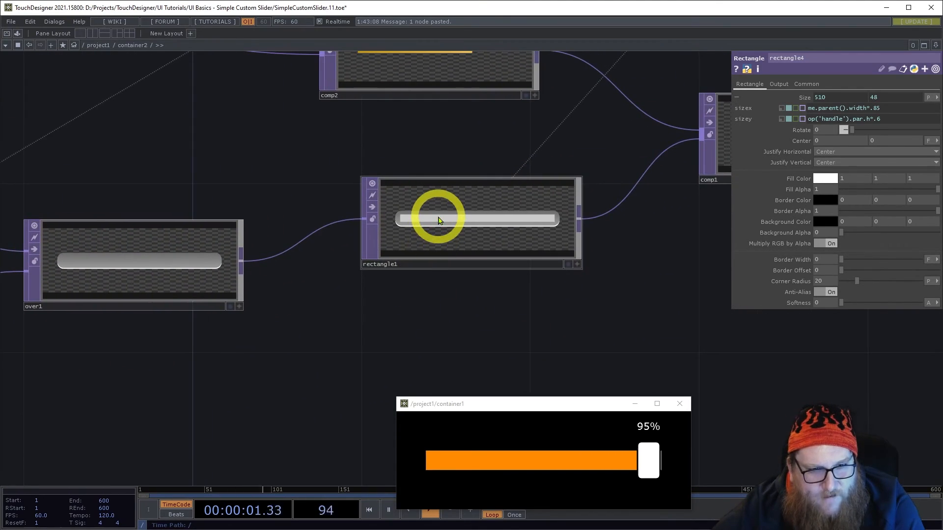
pyautogui.scroll(4, 438, 221)
pyautogui.scroll(-5, 427, 226)
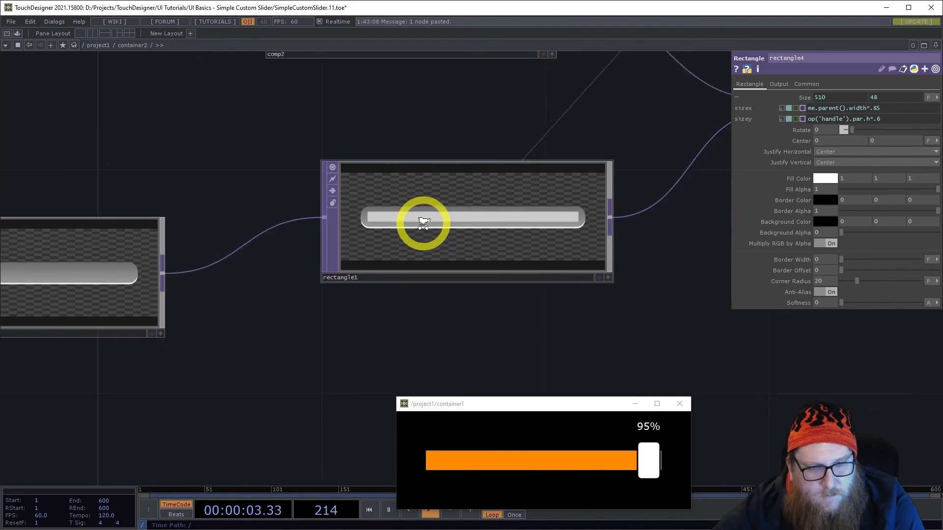
pyautogui.scroll(1, 471, 240)
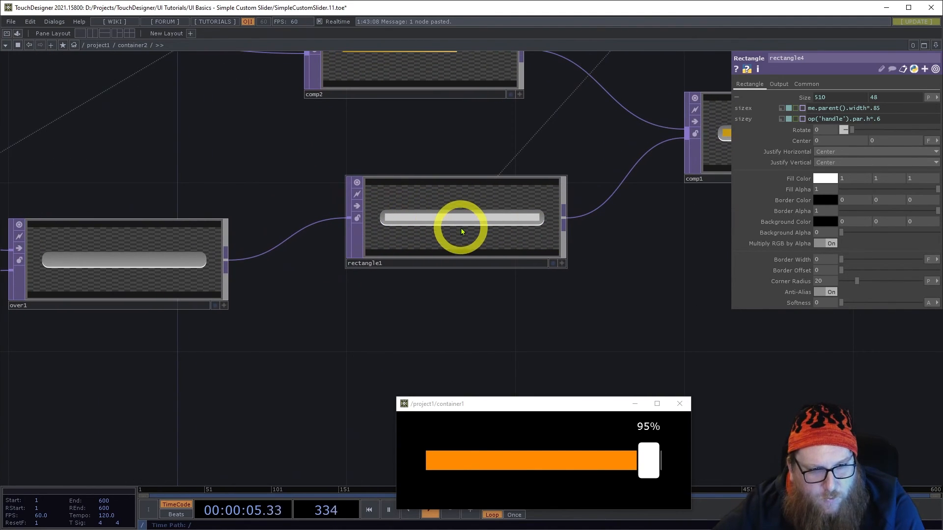
pyautogui.click(397, 222)
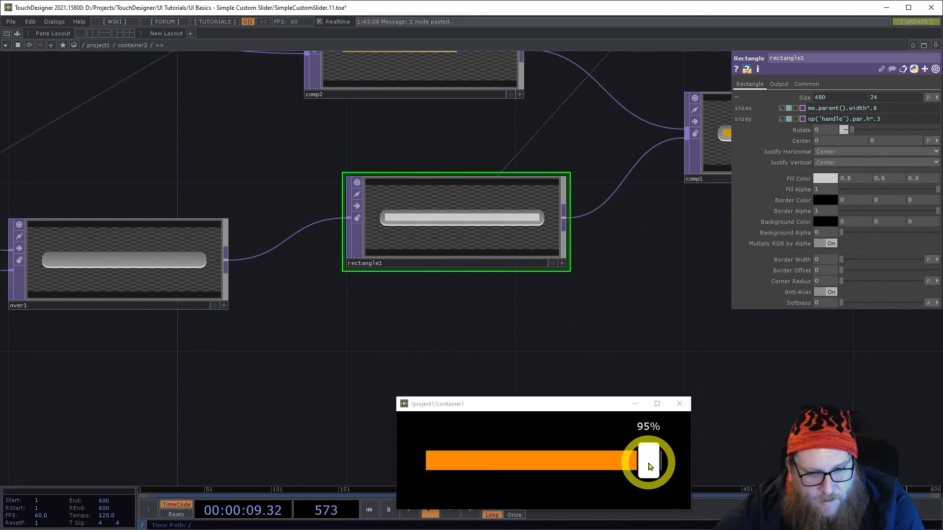
pyautogui.click(627, 461)
pyautogui.scroll(-5, 521, 314)
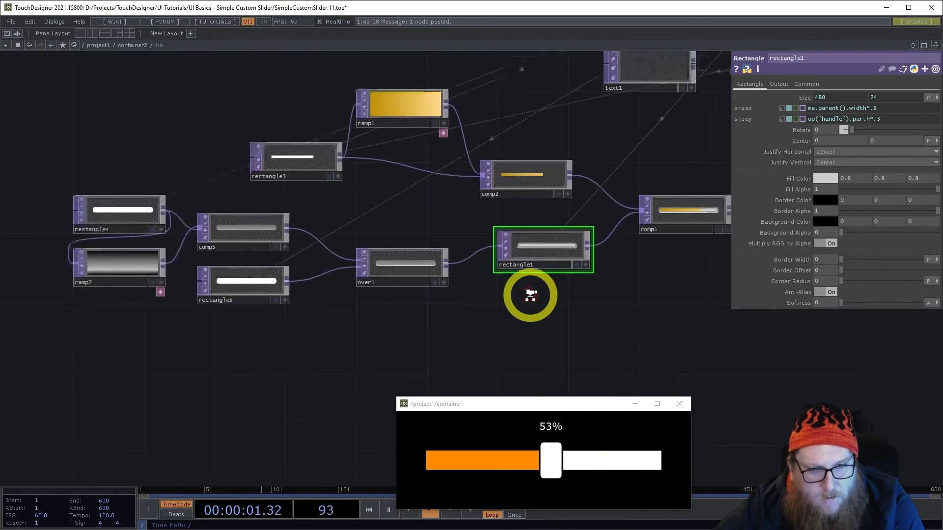
pyautogui.scroll(3, 447, 267)
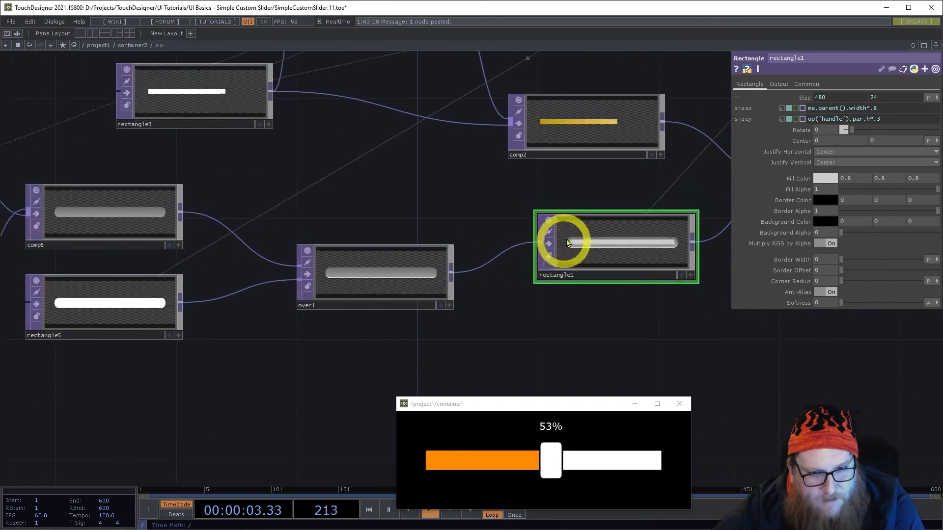
# - Examine over1 and the output settings of rectangle1 in container2 to see how they combine
pyautogui.click(288, 269)
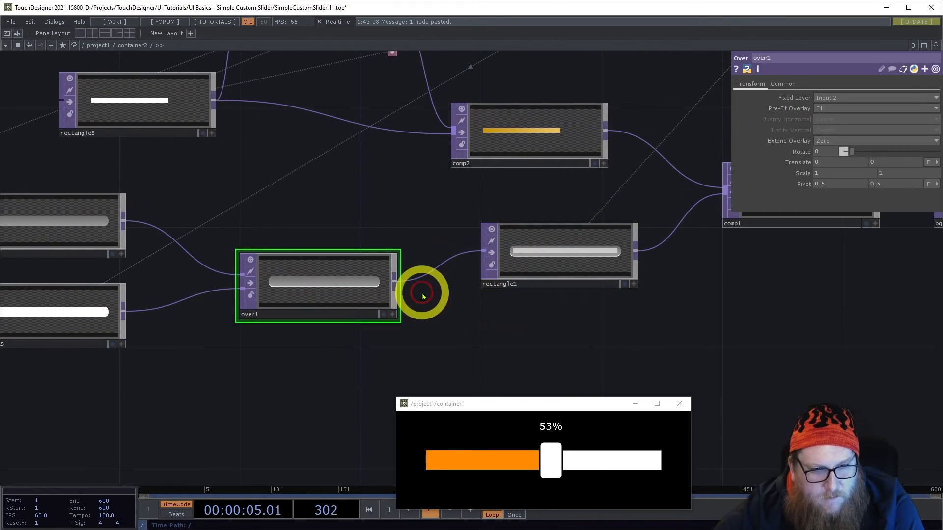
pyautogui.click(516, 273)
pyautogui.click(781, 84)
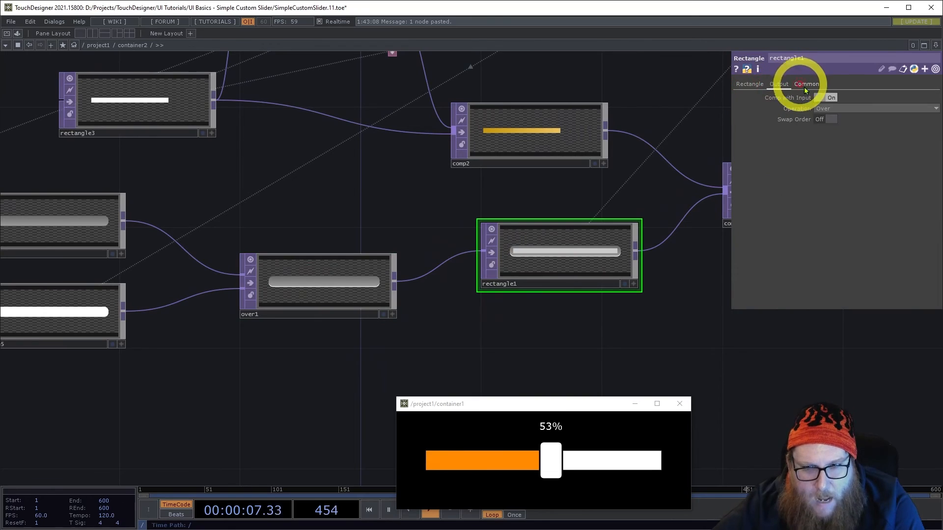
# - Switch rectangle1's Comp with Input off and back on to compare its output with and without the track background
pyautogui.click(826, 97)
pyautogui.click(827, 98)
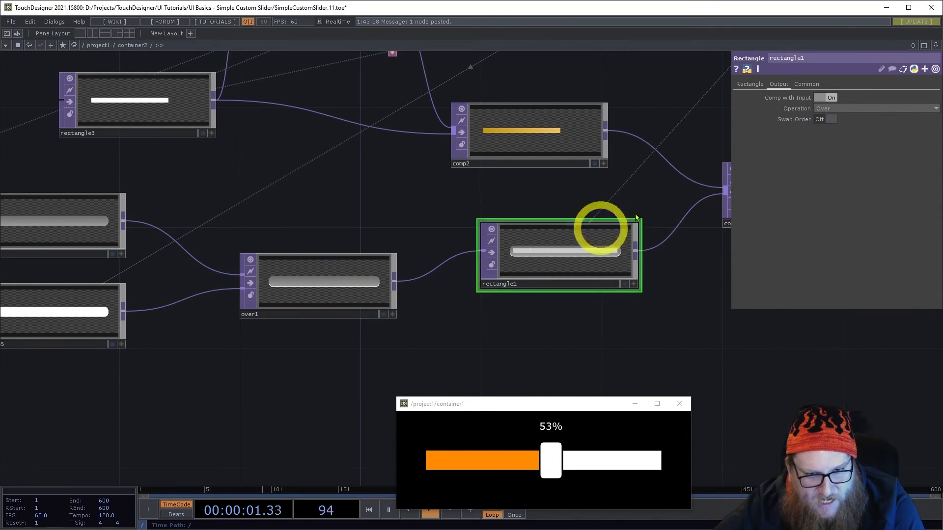
pyautogui.click(825, 97)
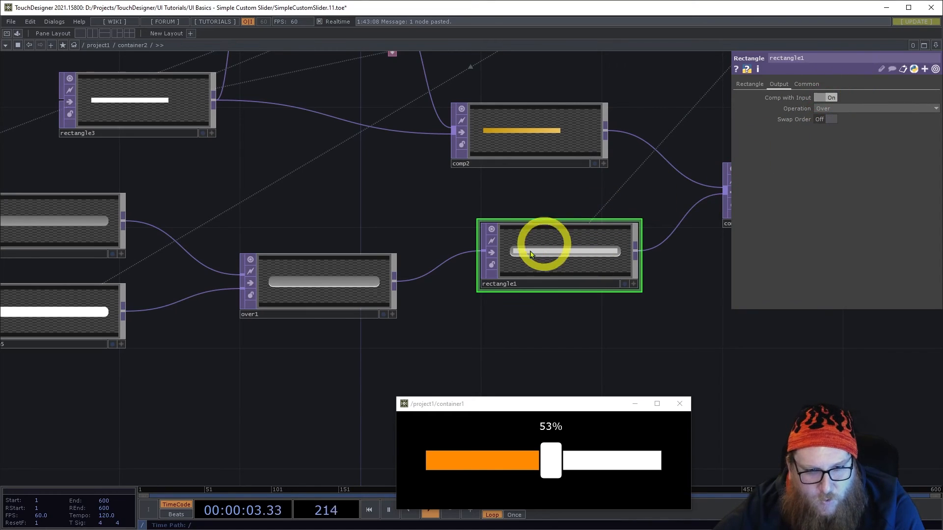
pyautogui.click(822, 99)
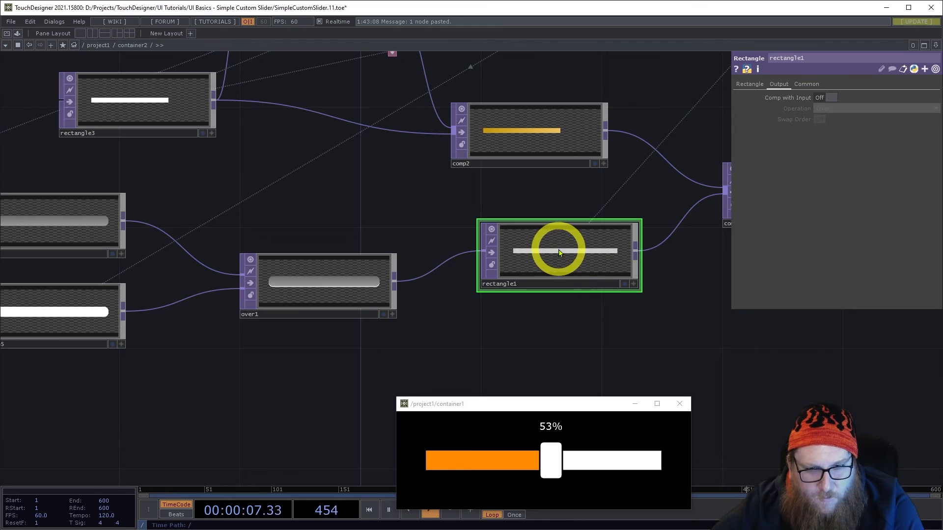
pyautogui.click(772, 159)
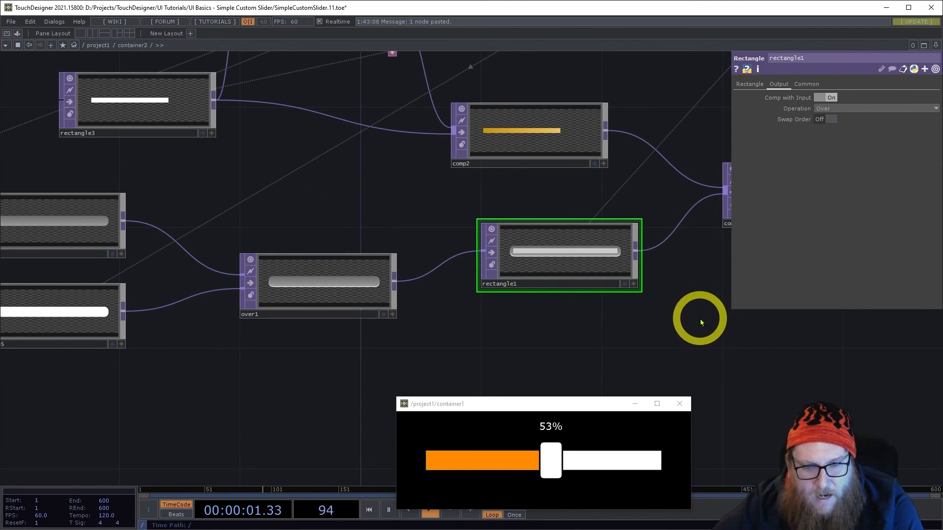
# - Examine how comp2's gold fill and rectangle1's track combine in comp1, and review container2's whole network
pyautogui.moveTo(700, 319); pyautogui.dragTo(526, 316)
pyautogui.scroll(5, 400, 132)
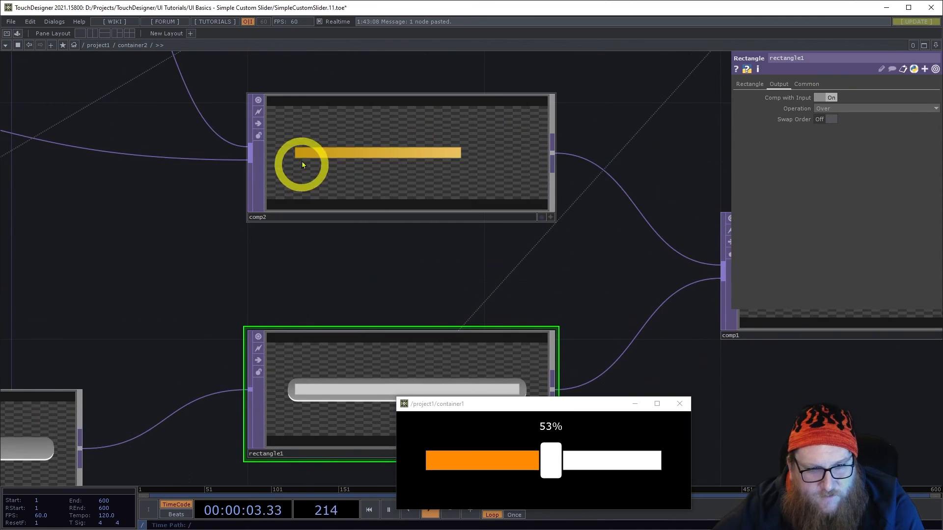
pyautogui.scroll(-2, 302, 168)
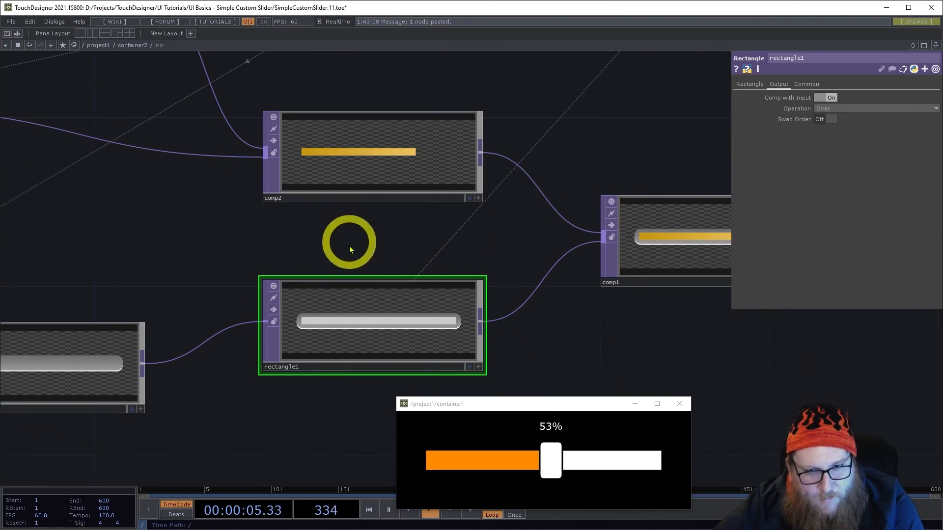
pyautogui.scroll(-6, 326, 199)
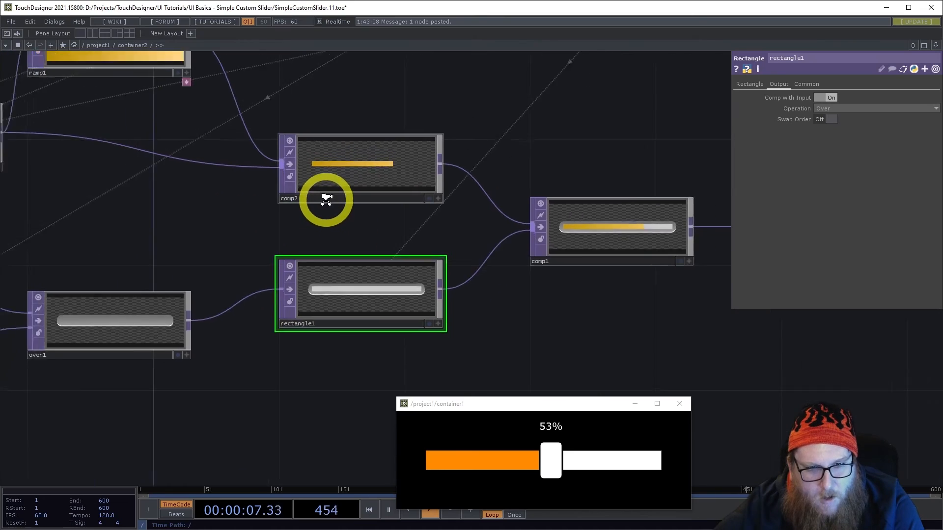
pyautogui.moveTo(449, 149); pyautogui.dragTo(343, 206)
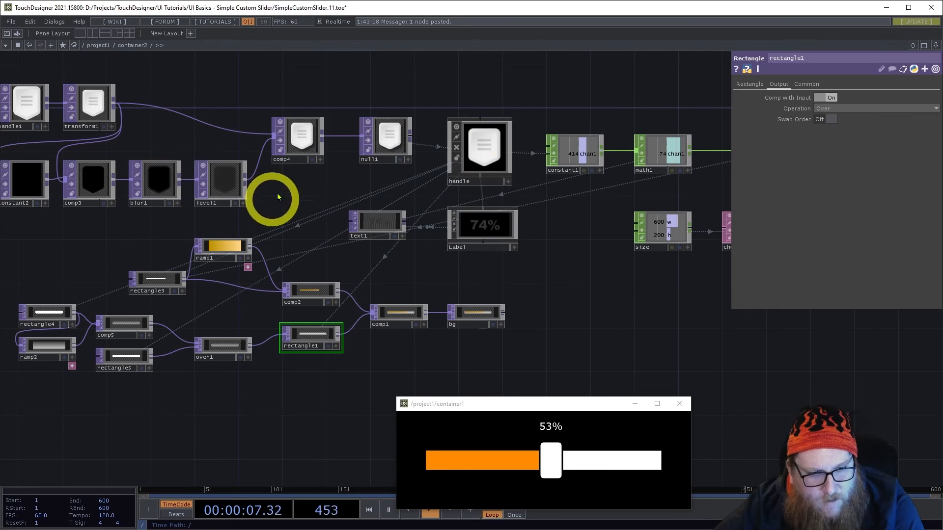
pyautogui.moveTo(583, 309); pyautogui.dragTo(564, 234)
pyautogui.scroll(-5, 323, 221)
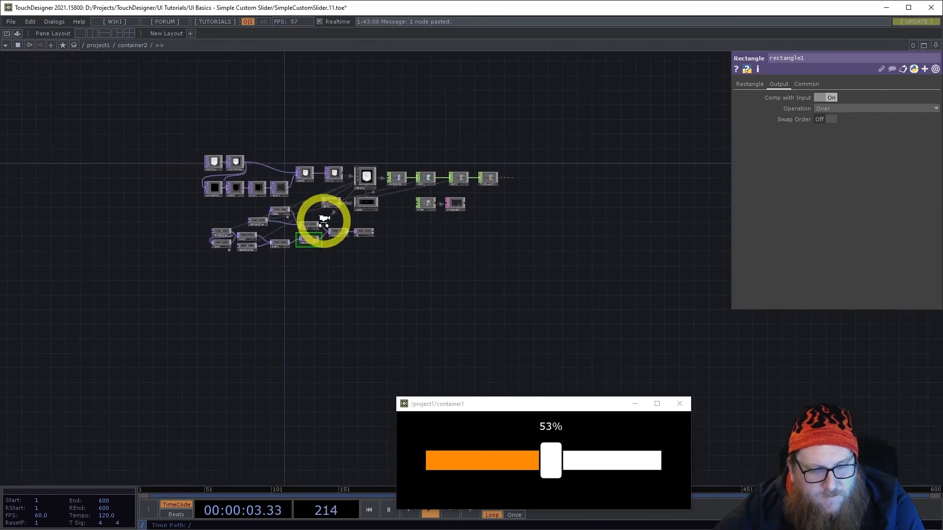
pyautogui.scroll(-5, 324, 221)
# - Return to the project1 network and test both custom sliders, moving container1's handle to 26% and container2's handle to 83%
pyautogui.moveTo(444, 249); pyautogui.dragTo(409, 375)
pyautogui.click(373, 388)
pyautogui.moveTo(329, 331)
pyautogui.mouseDown()
pyautogui.moveTo(274, 339)
pyautogui.moveTo(332, 337)
pyautogui.moveTo(316, 338)
pyautogui.mouseUp()
pyautogui.moveTo(297, 221)
pyautogui.mouseDown()
pyautogui.moveTo(358, 223)
pyautogui.moveTo(306, 227)
pyautogui.moveTo(332, 232)
pyautogui.moveTo(239, 225)
pyautogui.moveTo(305, 237)
pyautogui.mouseUp()
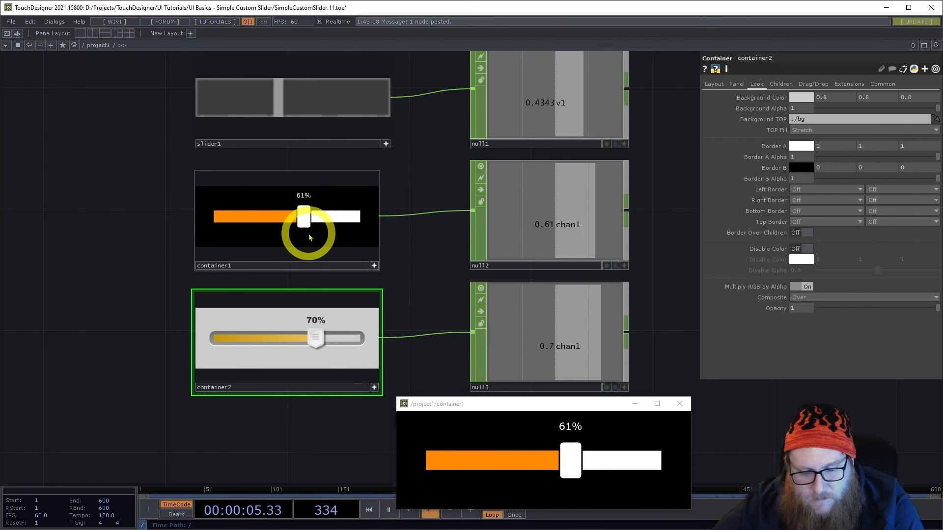
pyautogui.moveTo(299, 235); pyautogui.dragTo(245, 230)
pyautogui.moveTo(313, 234); pyautogui.dragTo(252, 232)
pyautogui.moveTo(275, 336); pyautogui.dragTo(335, 338)
# - Compare slider1, container1 and container2 along with their outputs in null1, null2 and null3
pyautogui.scroll(-2, 170, 266)
pyautogui.scroll(-1, 170, 265)
pyautogui.moveTo(104, 267); pyautogui.dragTo(59, 250)
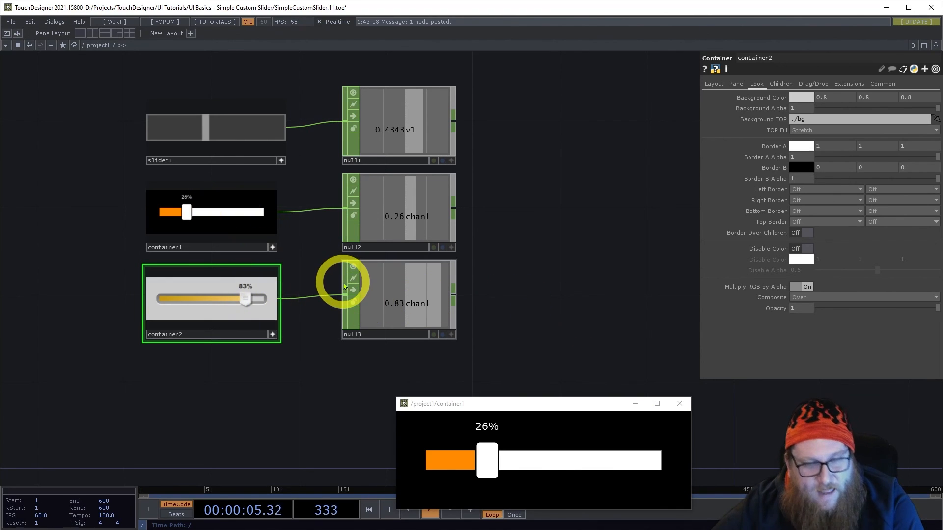
pyautogui.scroll(5, 130, 211)
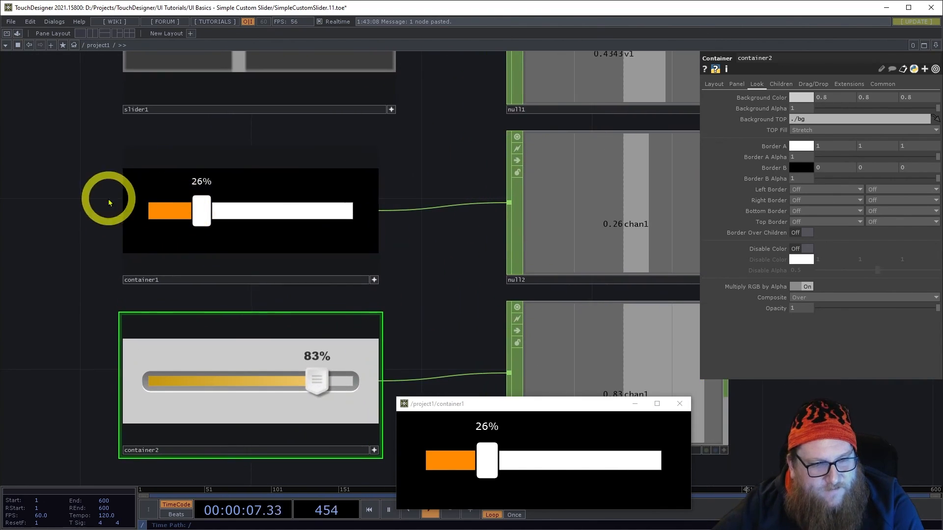
pyautogui.scroll(-3, 275, 295)
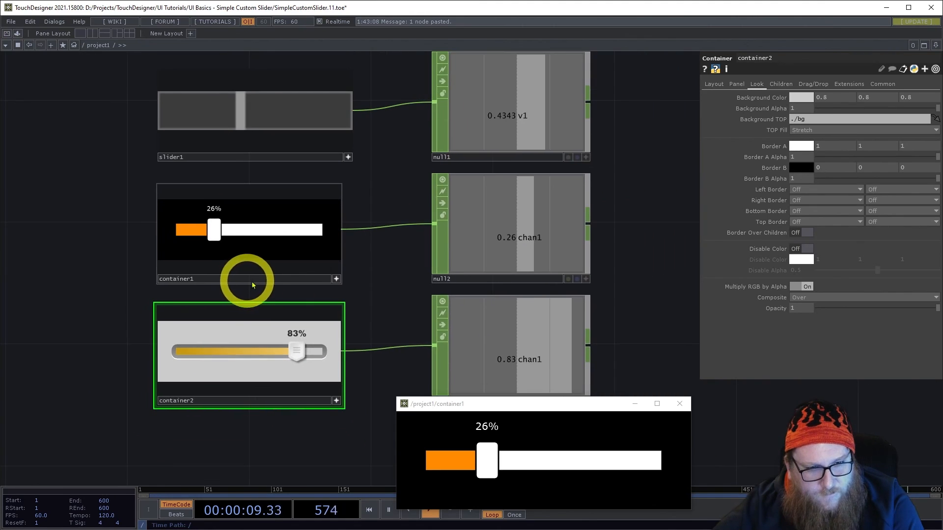
pyautogui.moveTo(90, 293); pyautogui.dragTo(87, 233)
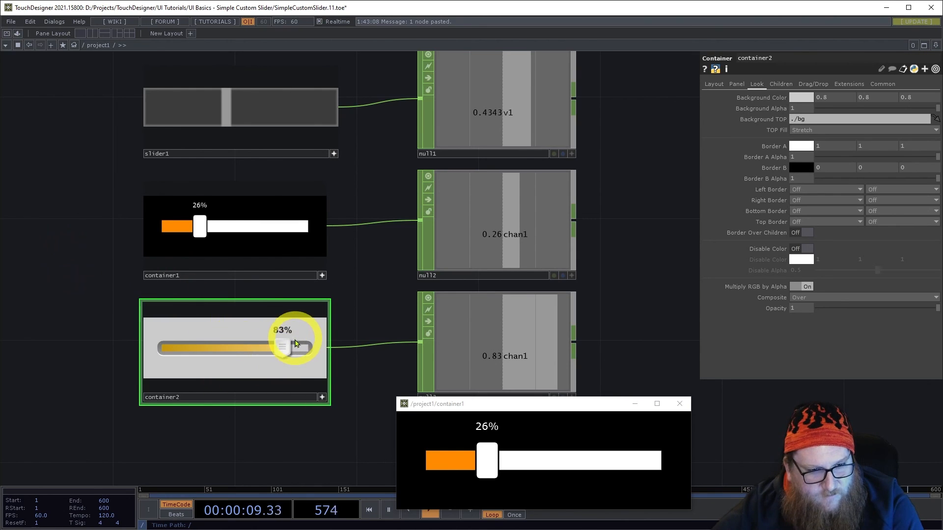
pyautogui.scroll(2, 296, 343)
pyautogui.scroll(-4, 183, 331)
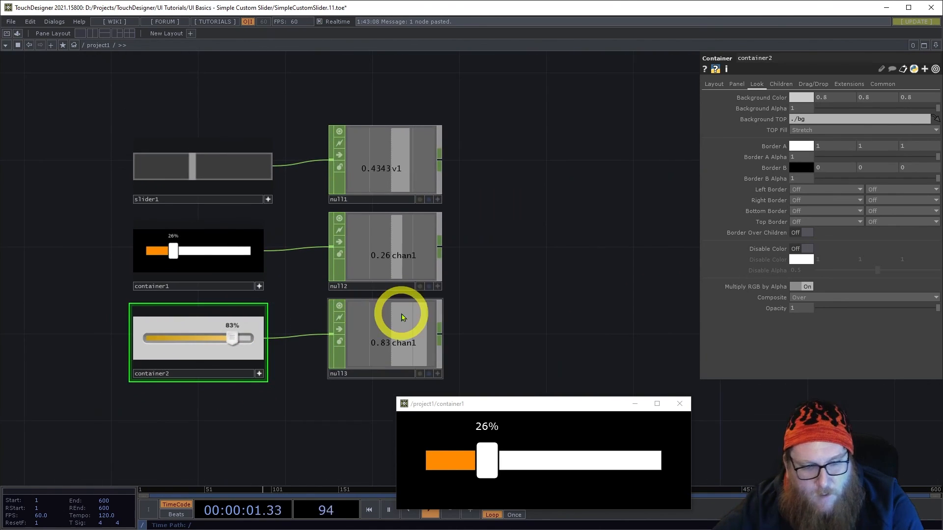
pyautogui.moveTo(506, 315); pyautogui.dragTo(513, 302)
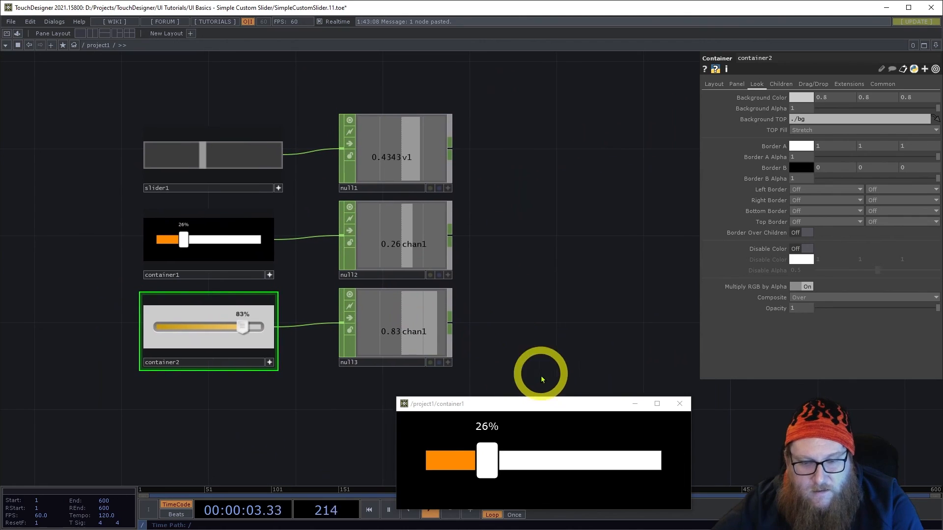